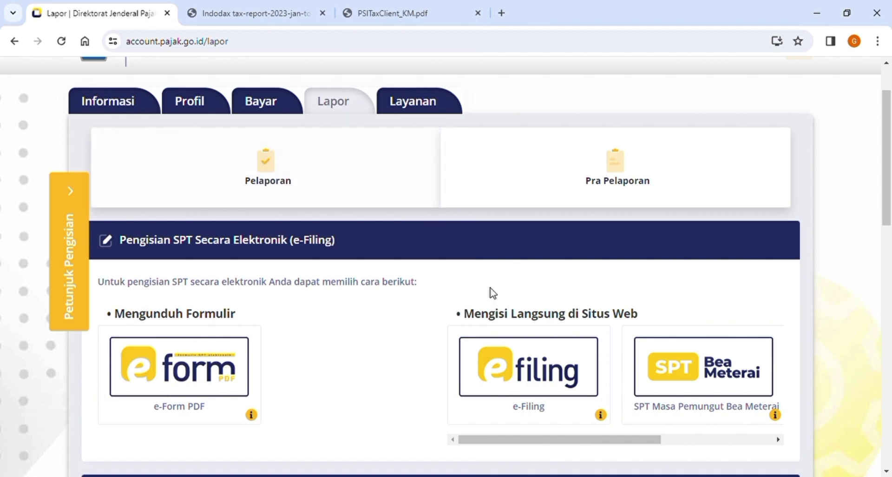
Step: Open the e-Filing service from DJP Online's Lapor section
{"action": "left_click", "coordinate": [533, 387]}
Step: Start a new SPT and answer No to the business, separate-spouse and under-60-million questions
{"action": "scroll", "coordinate": [533, 392], "scroll_direction": "down", "scroll_amount": 2}
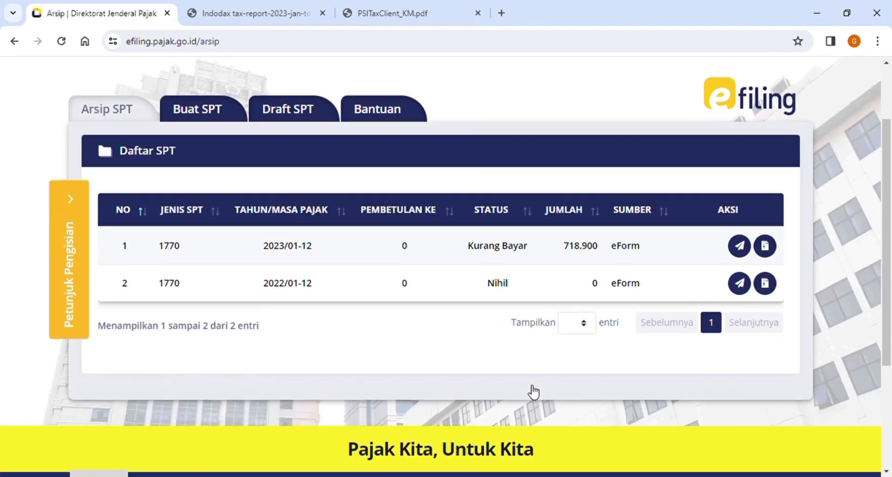
{"action": "scroll", "coordinate": [469, 337], "scroll_direction": "up", "scroll_amount": 1}
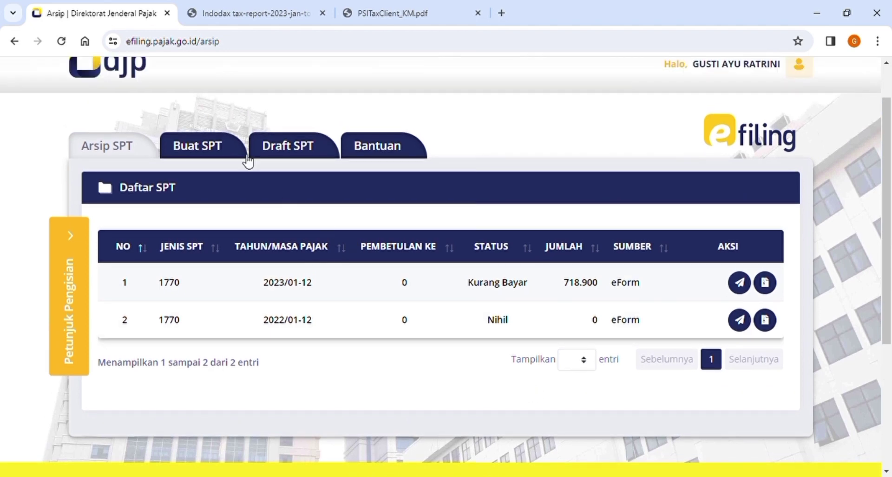
{"action": "left_click", "coordinate": [233, 149]}
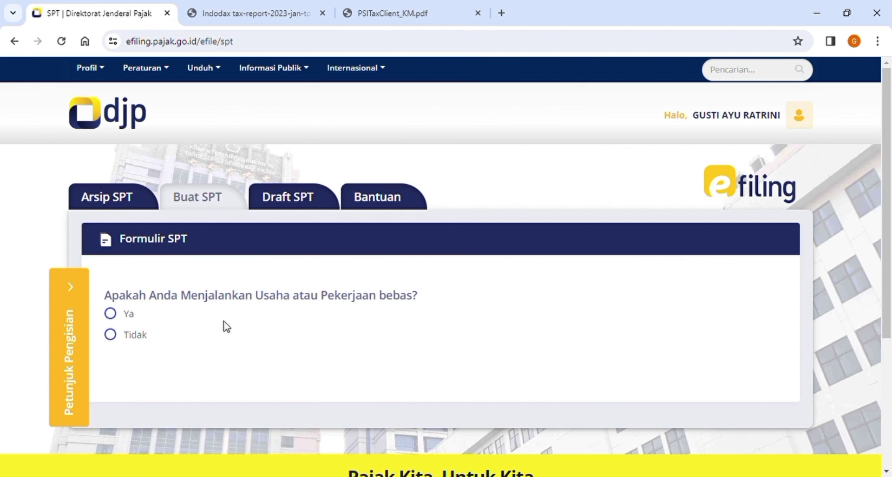
{"action": "scroll", "coordinate": [227, 327], "scroll_direction": "down", "scroll_amount": 1}
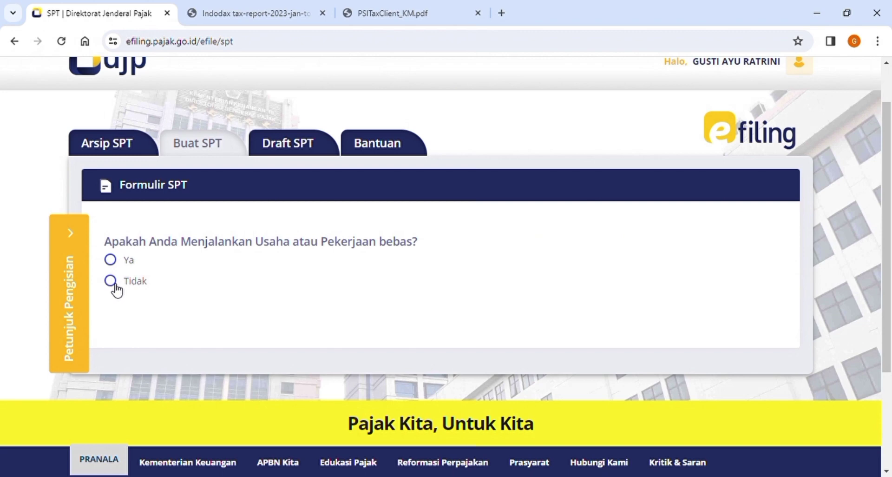
{"action": "left_click", "coordinate": [115, 285]}
{"action": "scroll", "coordinate": [113, 288], "scroll_direction": "down", "scroll_amount": 2}
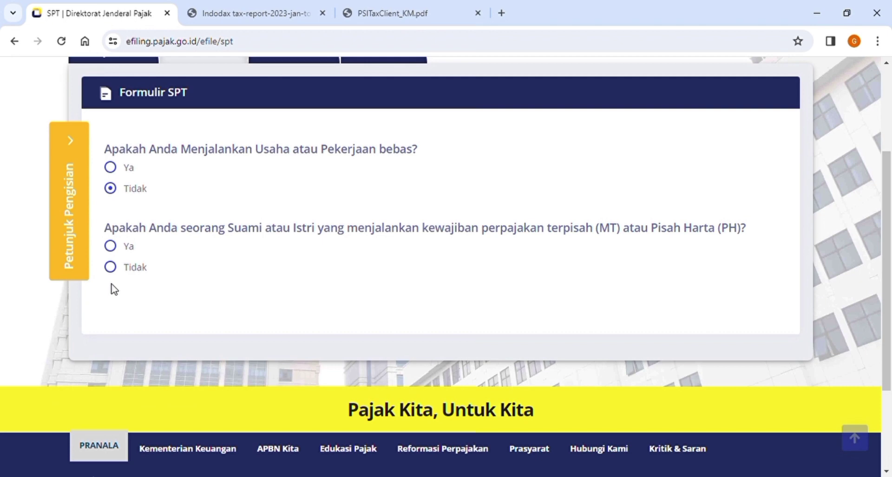
{"action": "left_click", "coordinate": [112, 268]}
{"action": "scroll", "coordinate": [114, 275], "scroll_direction": "down", "scroll_amount": 1}
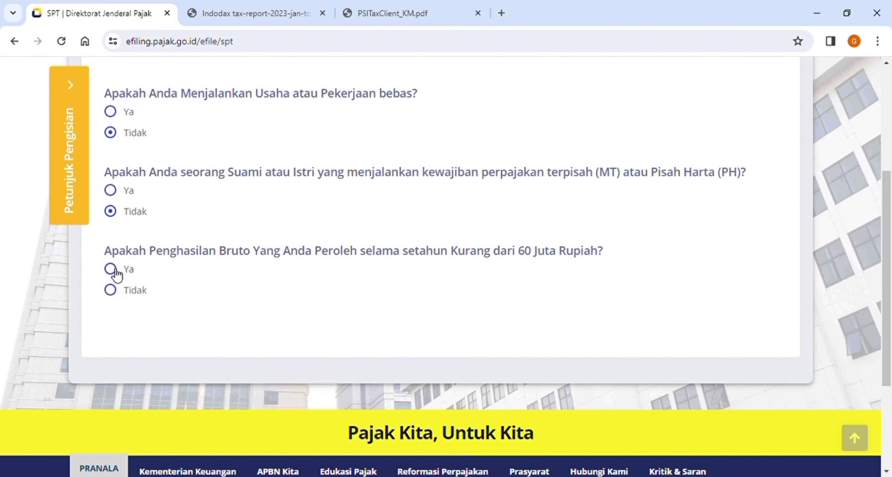
{"action": "left_click", "coordinate": [115, 291]}
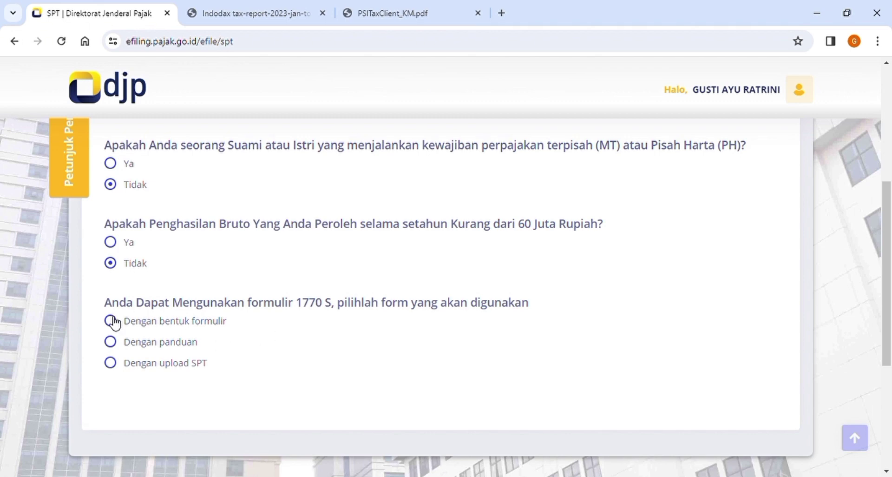
Step: Choose guided filling and open the SPT 1770 S form
{"action": "left_click", "coordinate": [116, 350]}
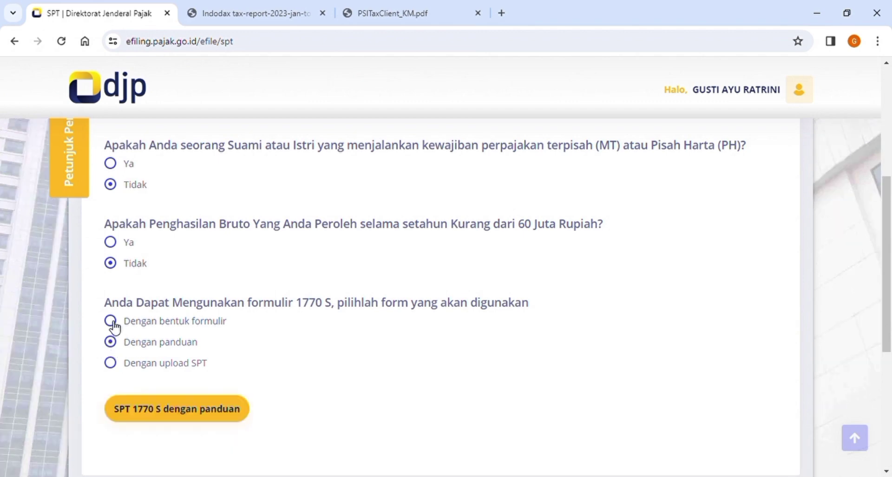
{"action": "left_click", "coordinate": [218, 417]}
{"action": "scroll", "coordinate": [727, 253], "scroll_direction": "down", "scroll_amount": 3}
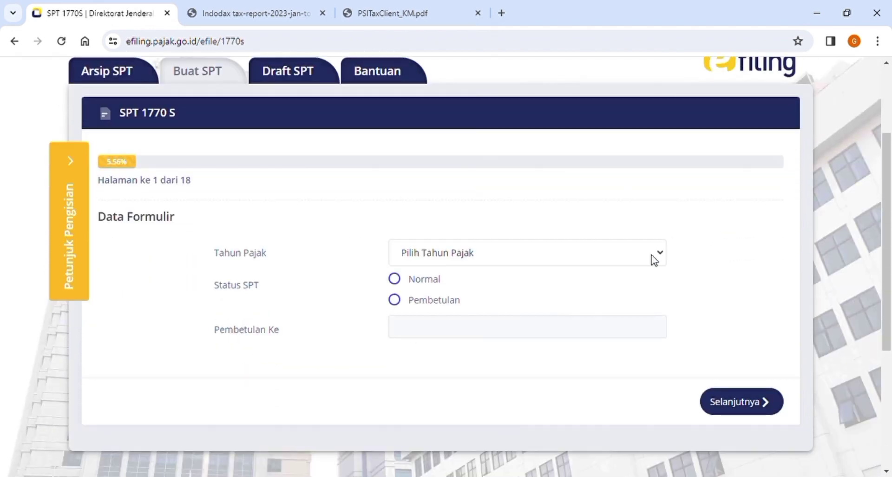
Step: Set Tahun Pajak to 2023 and Status SPT to Normal
{"action": "left_click", "coordinate": [589, 256]}
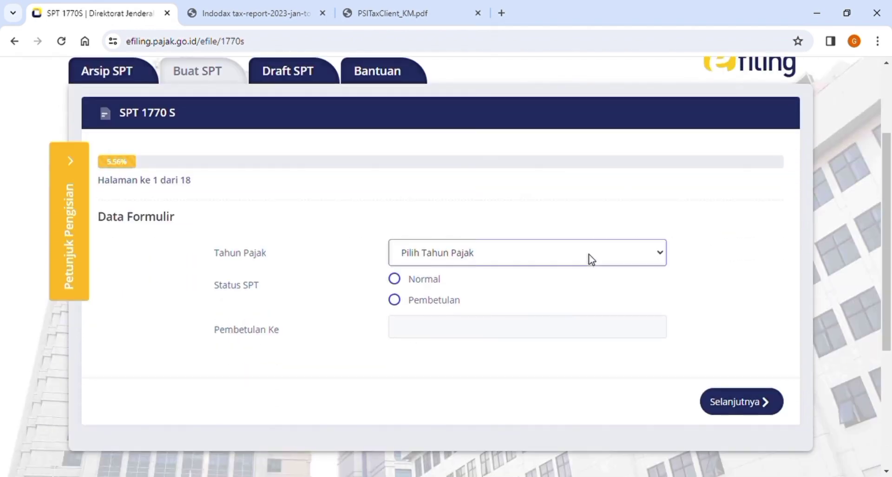
{"action": "left_click", "coordinate": [460, 288]}
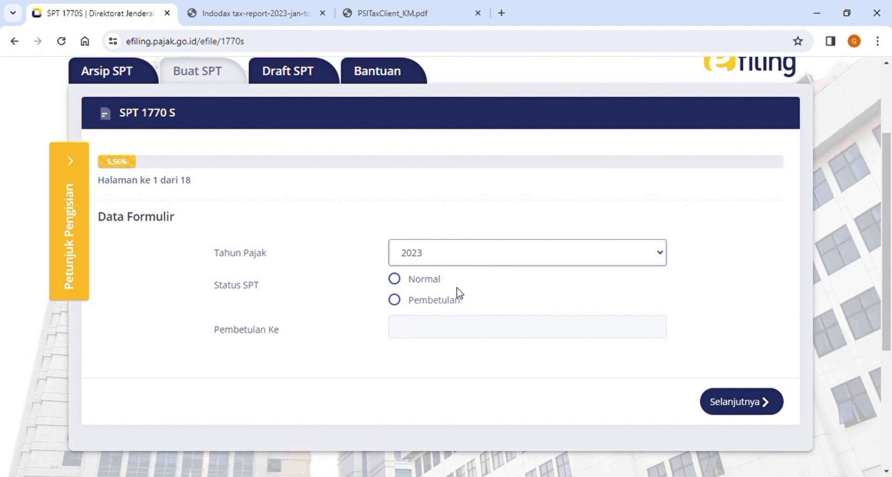
{"action": "left_click", "coordinate": [406, 279]}
{"action": "left_click", "coordinate": [407, 282]}
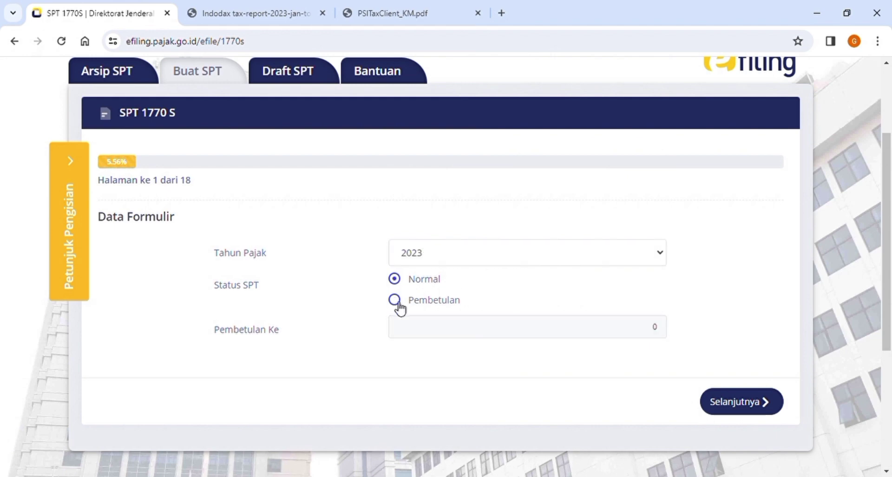
Step: Advance past page 1 and attempt to continue from the empty withholding list
{"action": "left_click", "coordinate": [733, 401]}
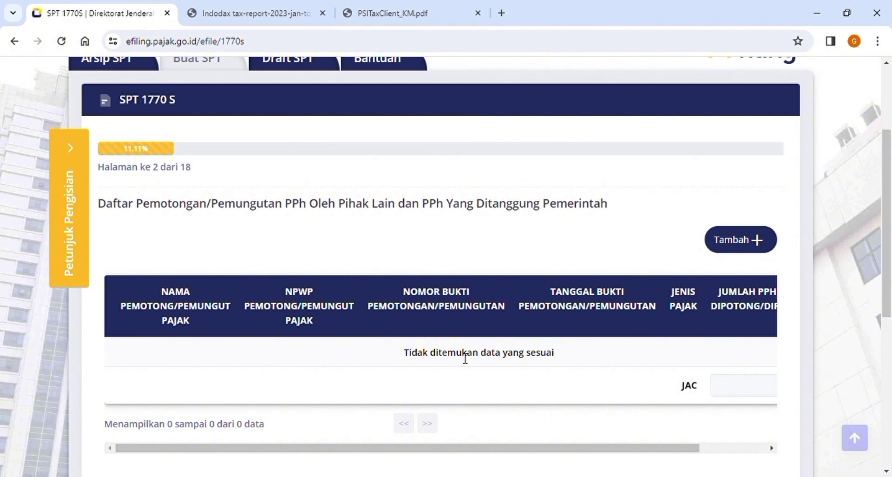
{"action": "scroll", "coordinate": [465, 358], "scroll_direction": "down", "scroll_amount": 2}
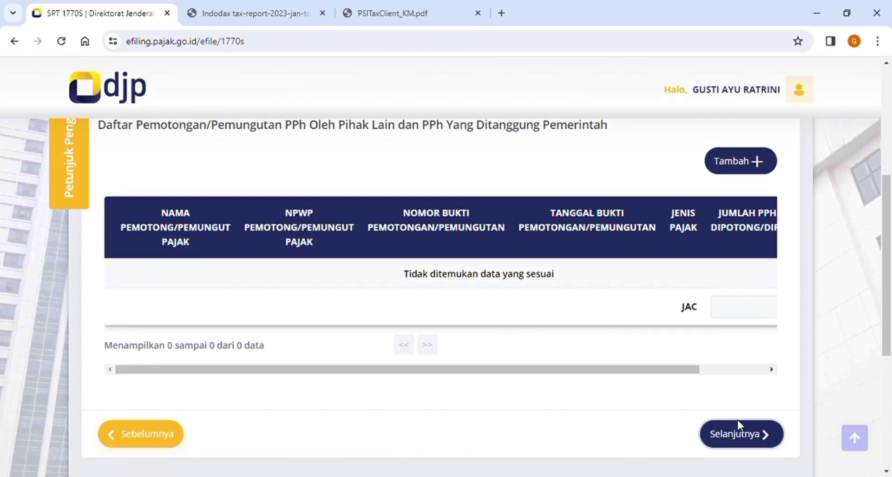
{"action": "left_click", "coordinate": [735, 439]}
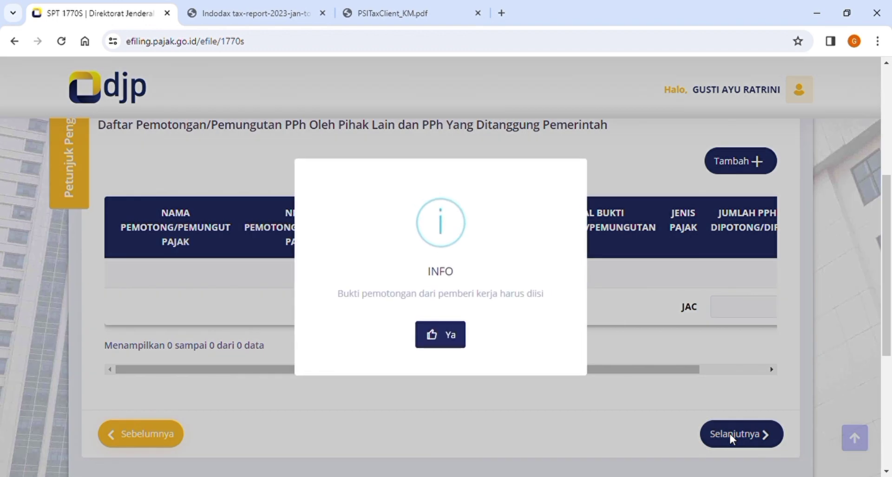
Step: Dismiss the notice, add a Pasal 21 withholding slip, and bring up the Indodax tax report PDF
{"action": "left_click", "coordinate": [468, 339]}
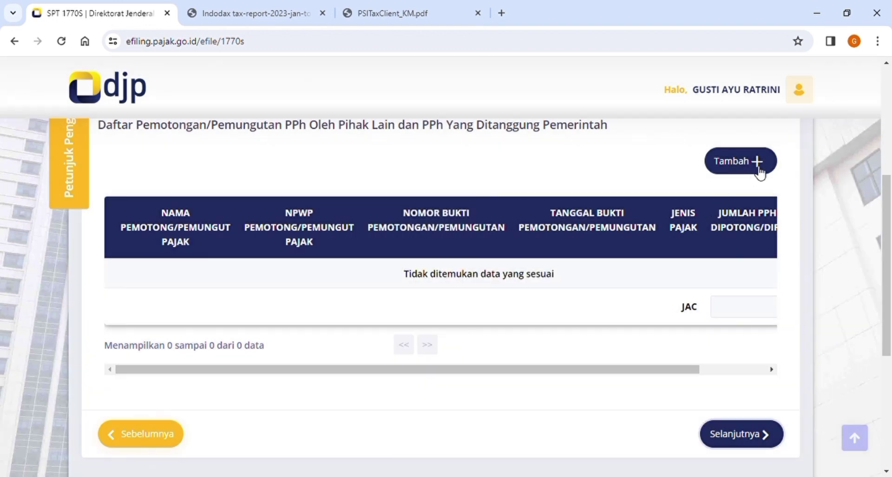
{"action": "scroll", "coordinate": [757, 171], "scroll_direction": "down", "scroll_amount": 2}
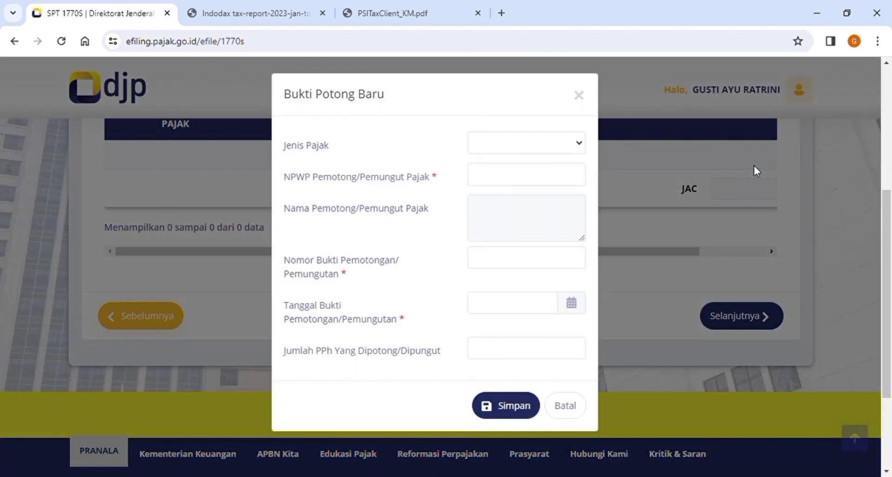
{"action": "left_click", "coordinate": [579, 145]}
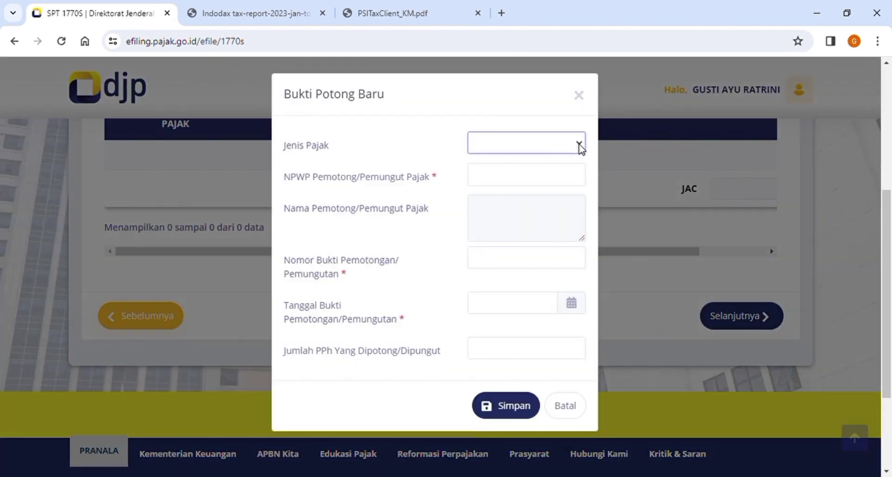
{"action": "left_click", "coordinate": [523, 166]}
{"action": "left_click", "coordinate": [514, 179]}
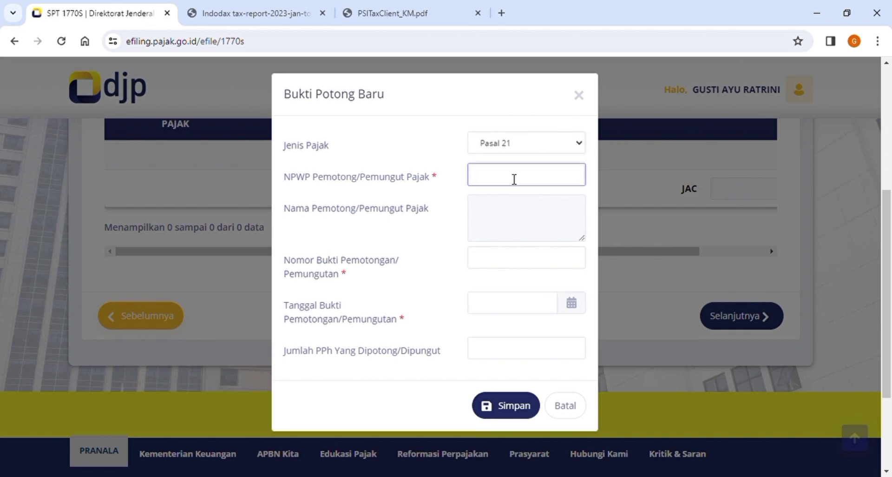
{"action": "left_click", "coordinate": [255, 23]}
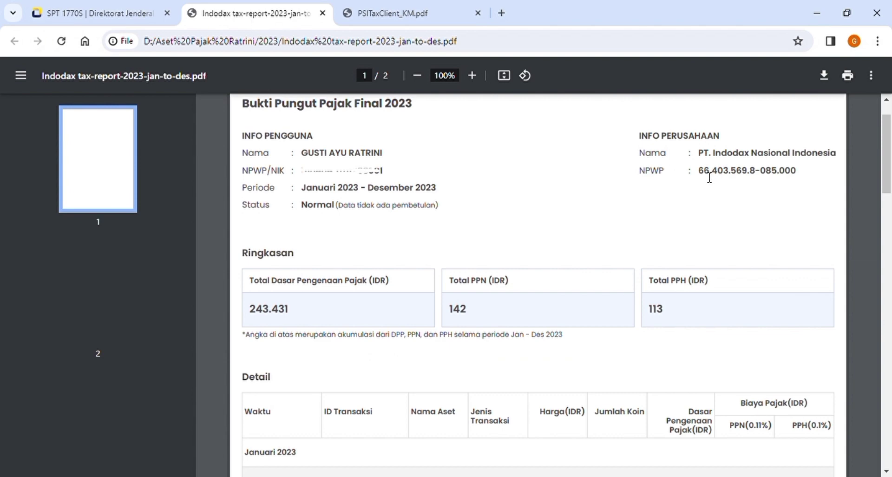
Step: Check Indodax's company NPWP in the tax report PDF, then return to the SPT 1770 S tab
{"action": "left_click", "coordinate": [394, 7]}
{"action": "left_click", "coordinate": [240, 15]}
{"action": "key", "text": "ctrl+shift+Tab"}
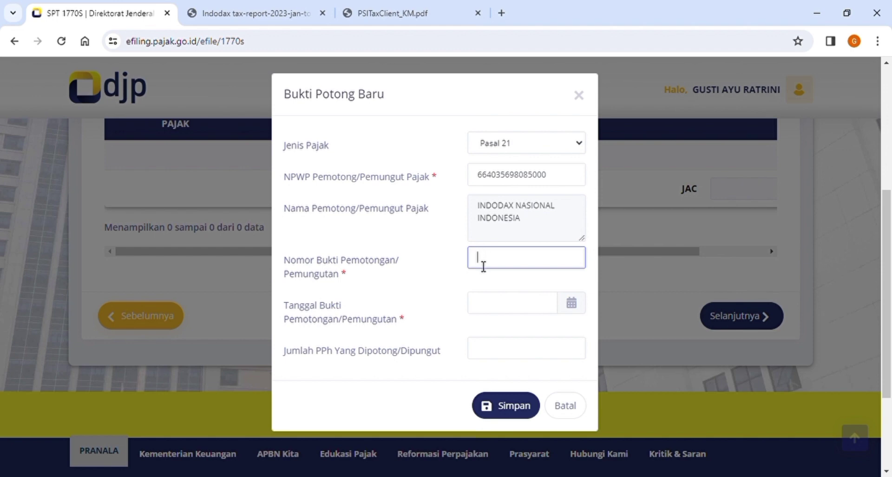
{"action": "type", "text": "000000000000"}
{"action": "left_click", "coordinate": [483, 308]}
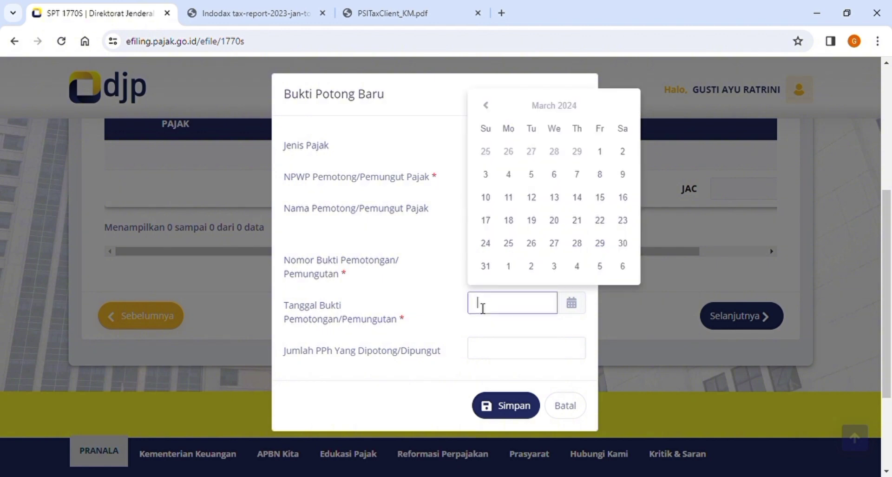
{"action": "left_click", "coordinate": [488, 108]}
{"action": "left_click", "coordinate": [488, 107]}
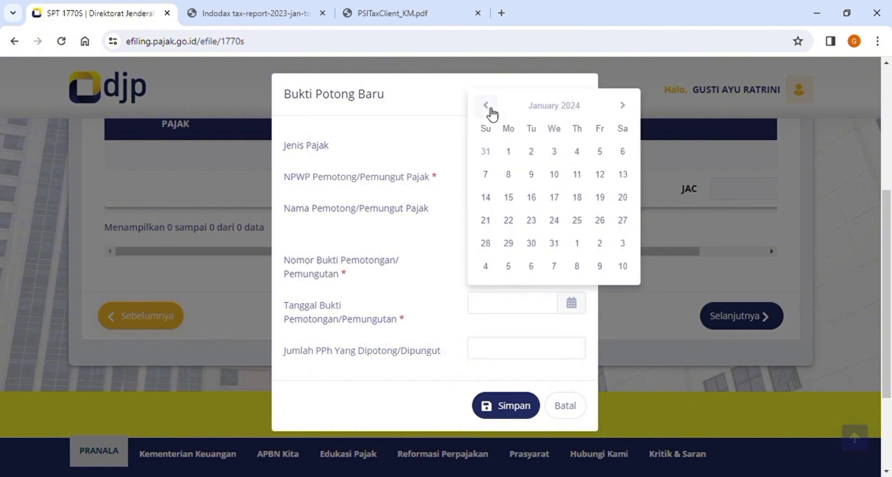
{"action": "left_click", "coordinate": [491, 110]}
{"action": "left_click", "coordinate": [492, 109]}
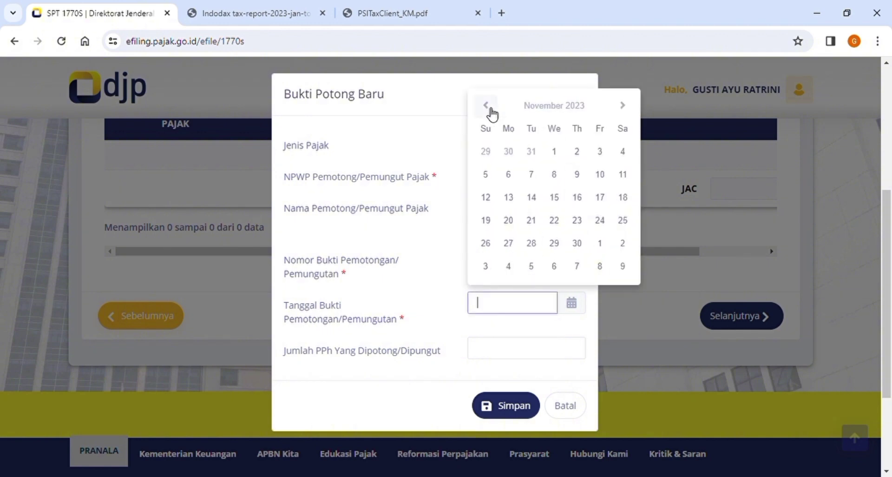
{"action": "left_click", "coordinate": [624, 106]}
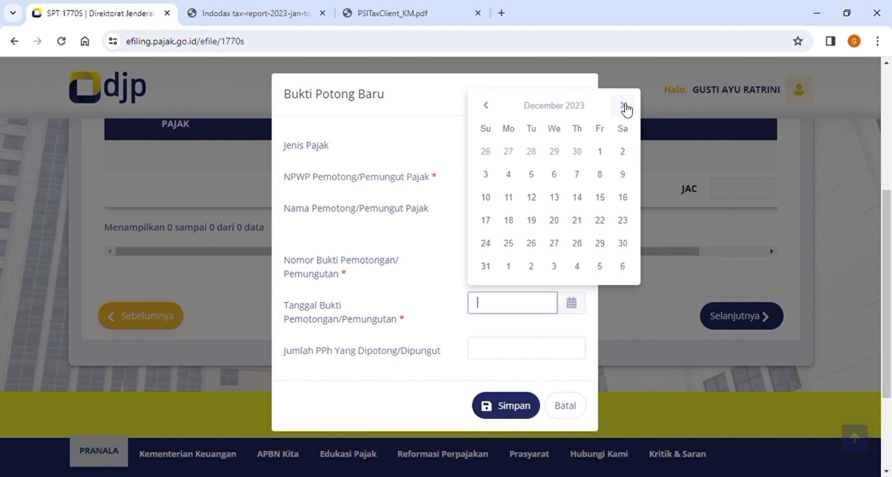
{"action": "left_click", "coordinate": [486, 267]}
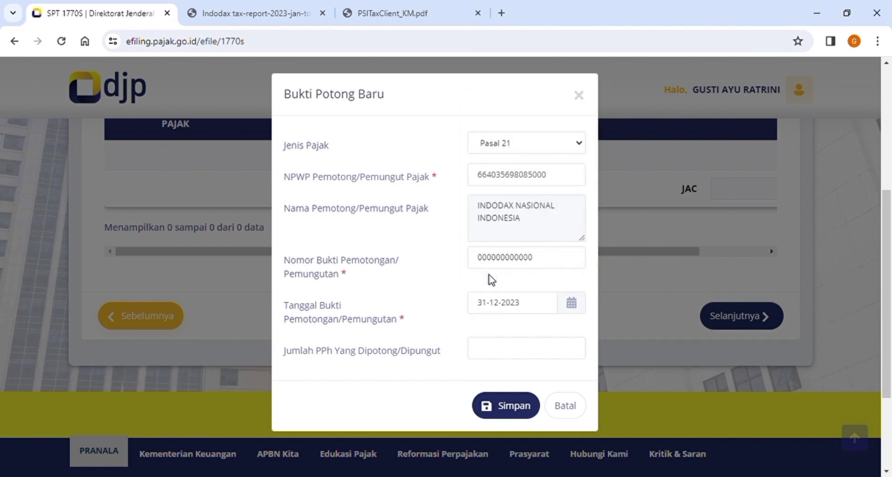
{"action": "left_click", "coordinate": [490, 355]}
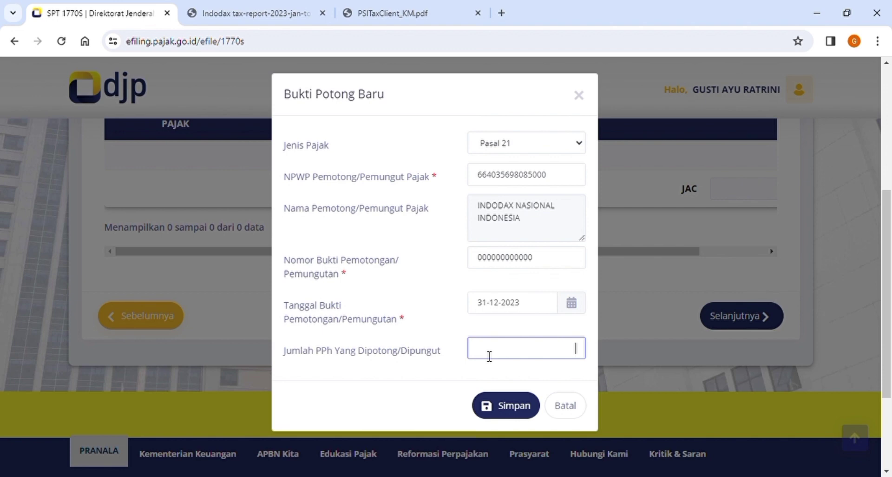
{"action": "type", "text": "0"}
{"action": "left_click", "coordinate": [505, 408]}
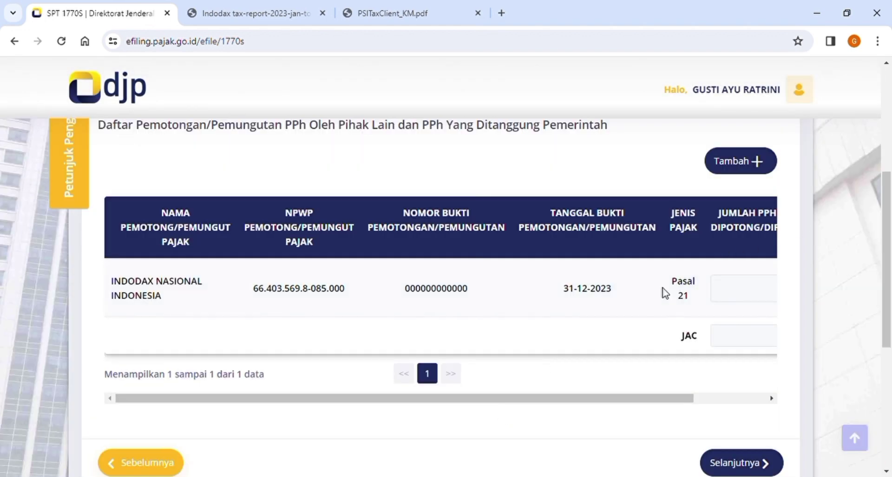
Step: Move past the withholding list, leaving domestic net employment income blank, and continue
{"action": "scroll", "coordinate": [666, 293], "scroll_direction": "down", "scroll_amount": 1}
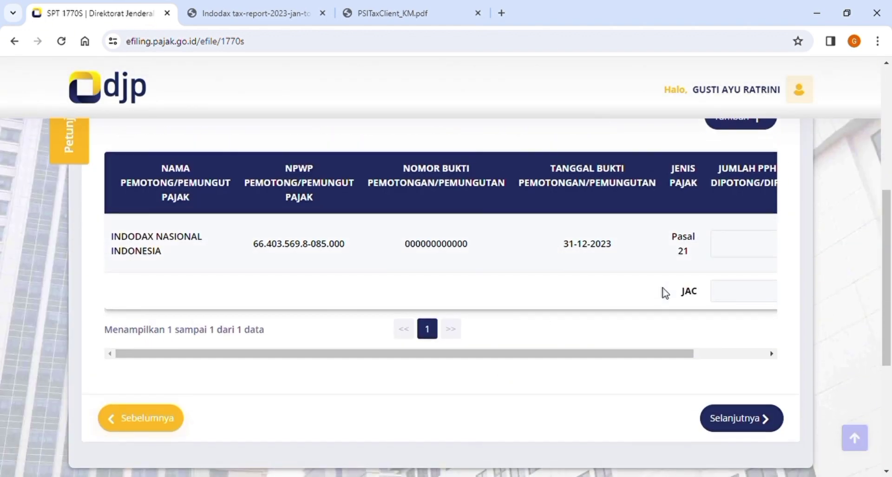
{"action": "left_click", "coordinate": [723, 415]}
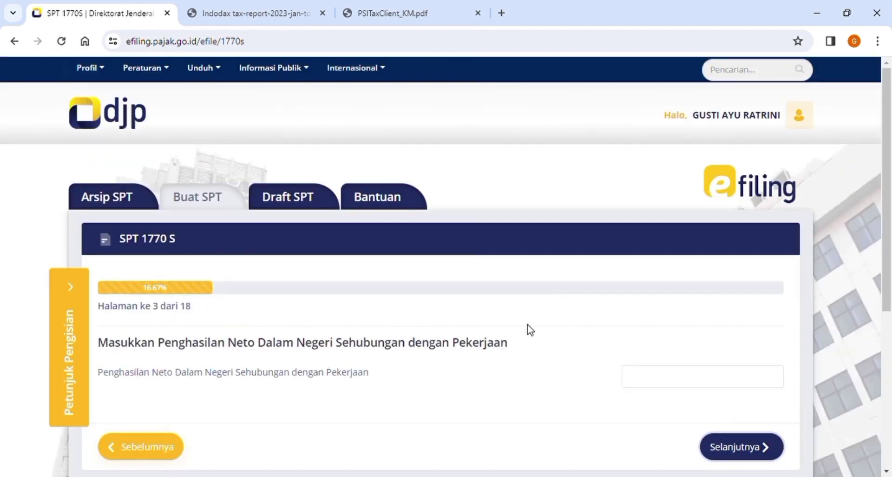
{"action": "scroll", "coordinate": [529, 329], "scroll_direction": "down", "scroll_amount": 2}
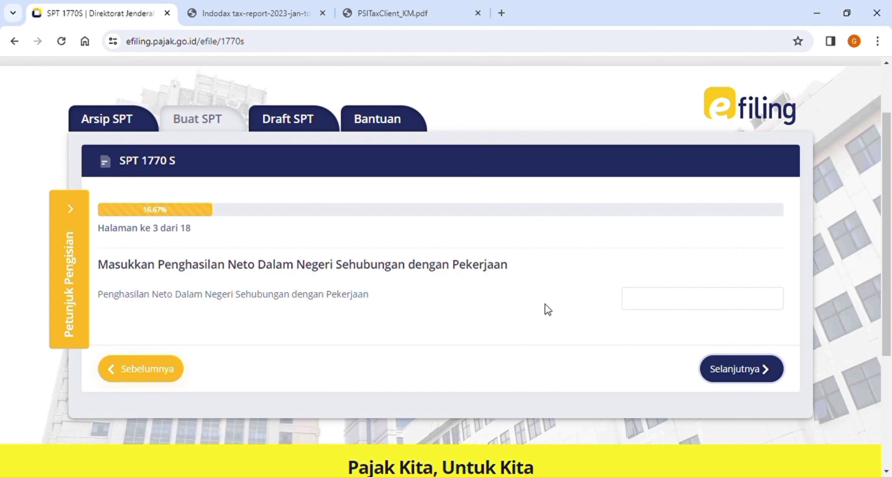
{"action": "left_click", "coordinate": [732, 303]}
{"action": "left_click", "coordinate": [577, 329]}
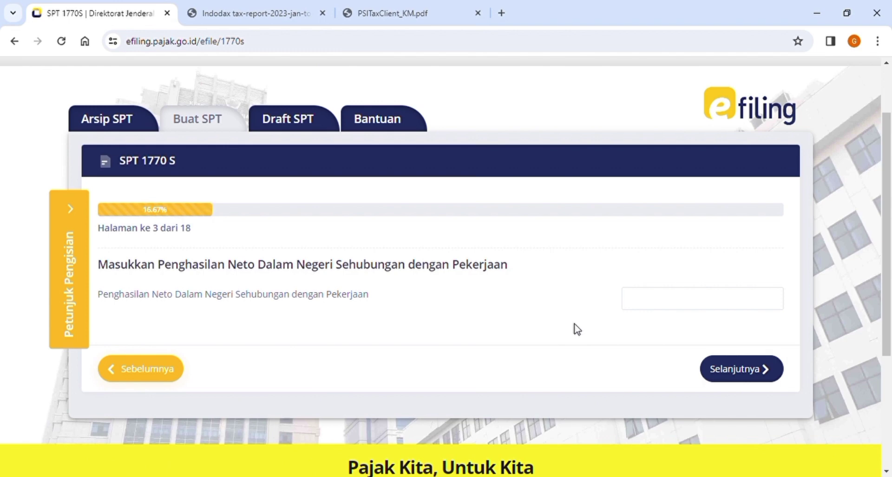
{"action": "left_click", "coordinate": [750, 372]}
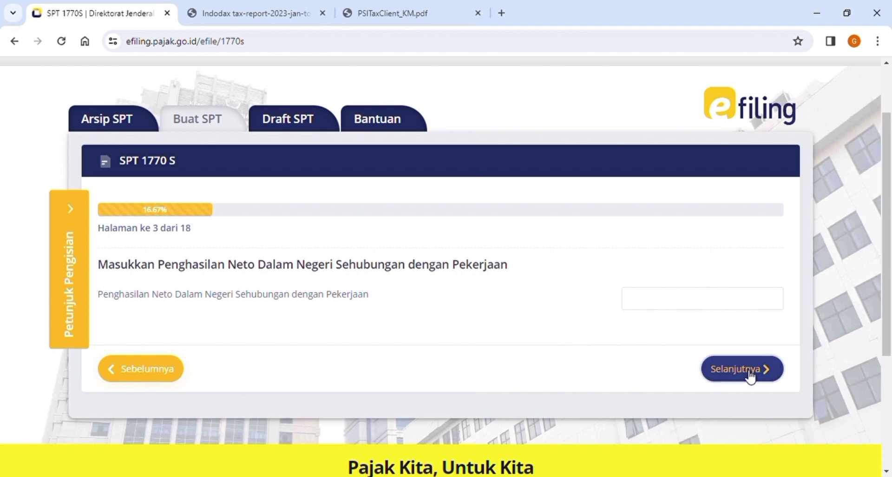
Step: Answer Yes to other domestic income and enter 5000000 as Penghasilan Lain
{"action": "scroll", "coordinate": [522, 423], "scroll_direction": "down", "scroll_amount": 3}
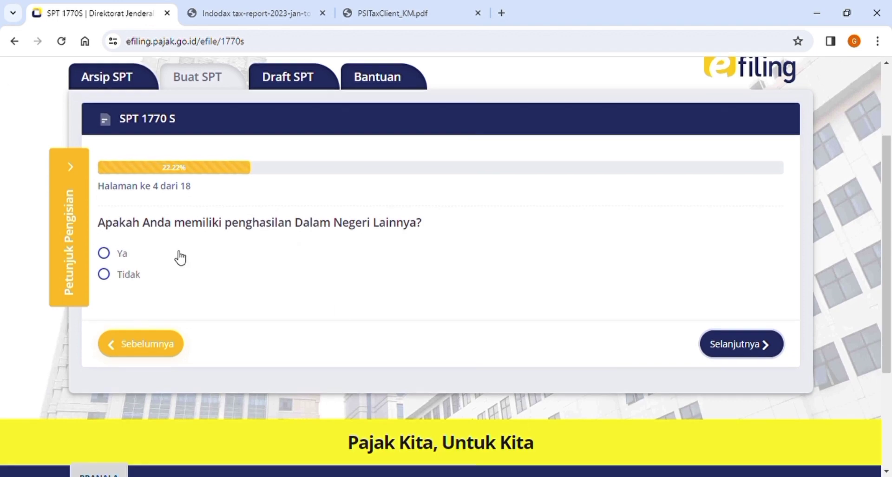
{"action": "left_click", "coordinate": [109, 256]}
{"action": "scroll", "coordinate": [564, 363], "scroll_direction": "down", "scroll_amount": 5}
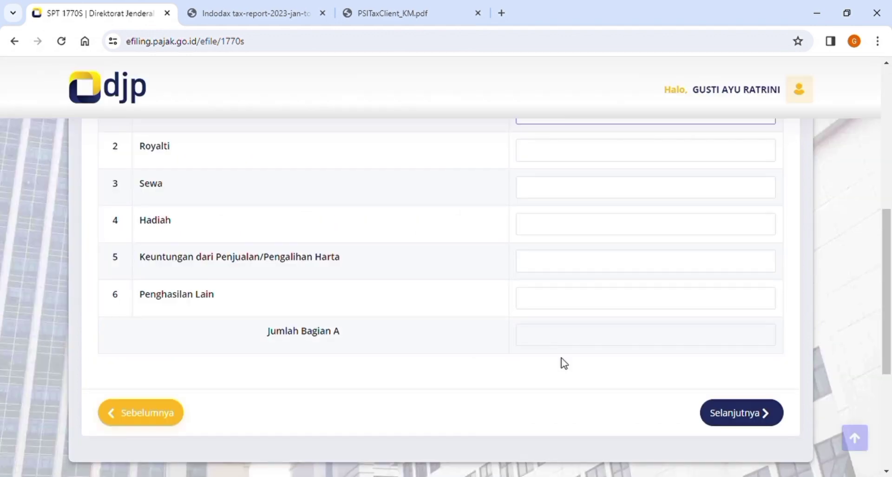
{"action": "left_click", "coordinate": [669, 301]}
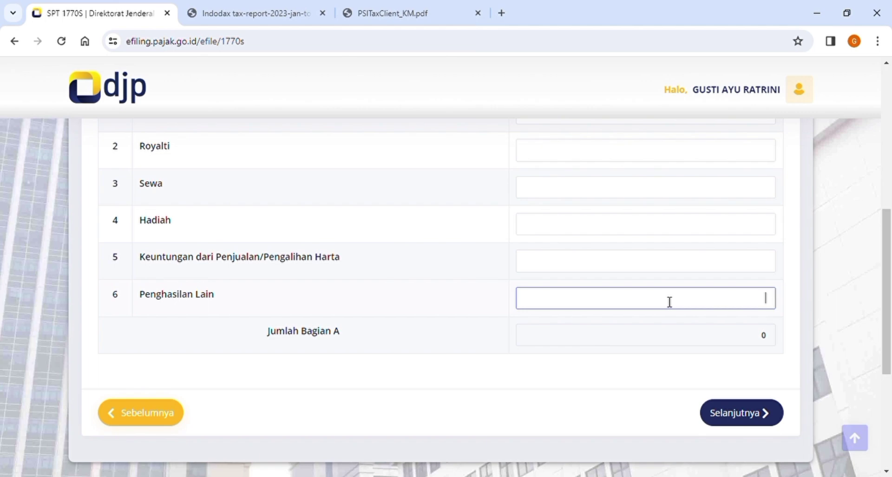
{"action": "scroll", "coordinate": [670, 300], "scroll_direction": "up", "scroll_amount": 3}
{"action": "scroll", "coordinate": [663, 301], "scroll_direction": "down", "scroll_amount": 3}
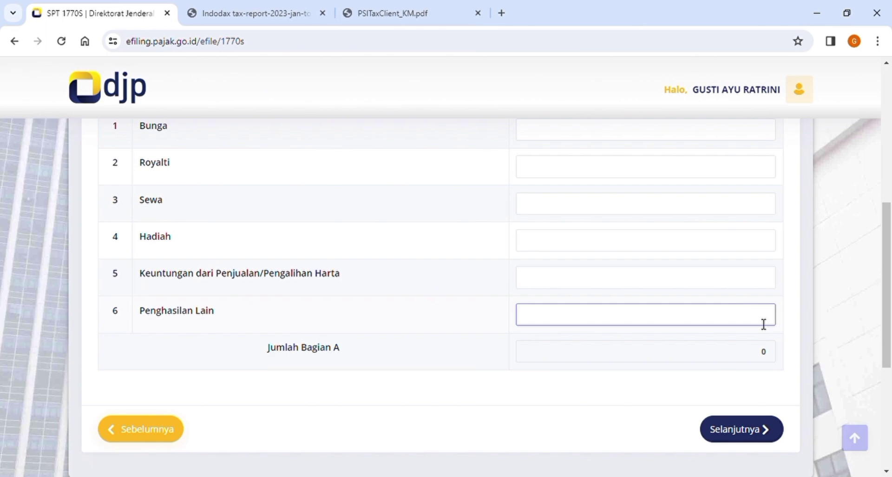
{"action": "type", "text": "5000000"}
{"action": "scroll", "coordinate": [652, 362], "scroll_direction": "down", "scroll_amount": 1}
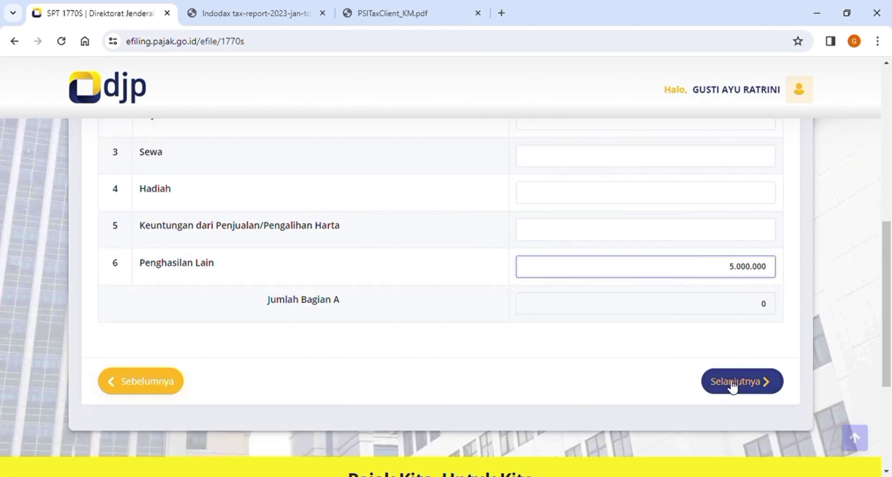
Step: Answer No to having foreign income
{"action": "left_click", "coordinate": [739, 381]}
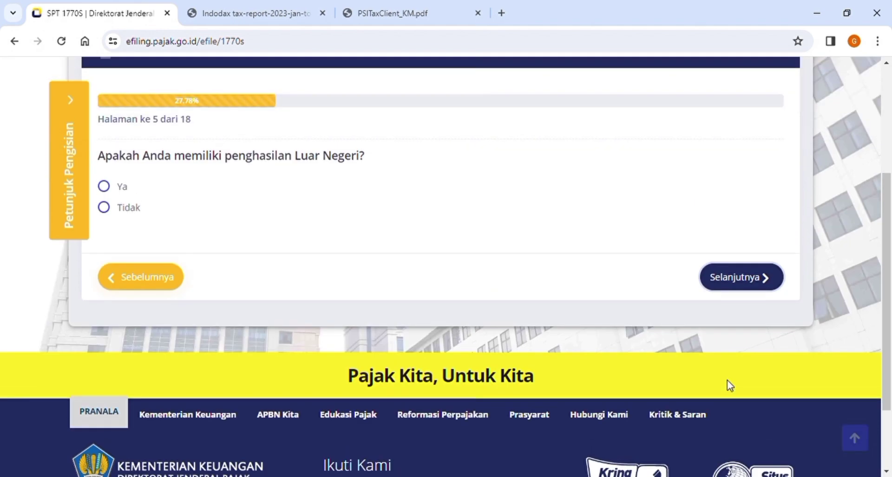
{"action": "scroll", "coordinate": [732, 385], "scroll_direction": "down", "scroll_amount": 1}
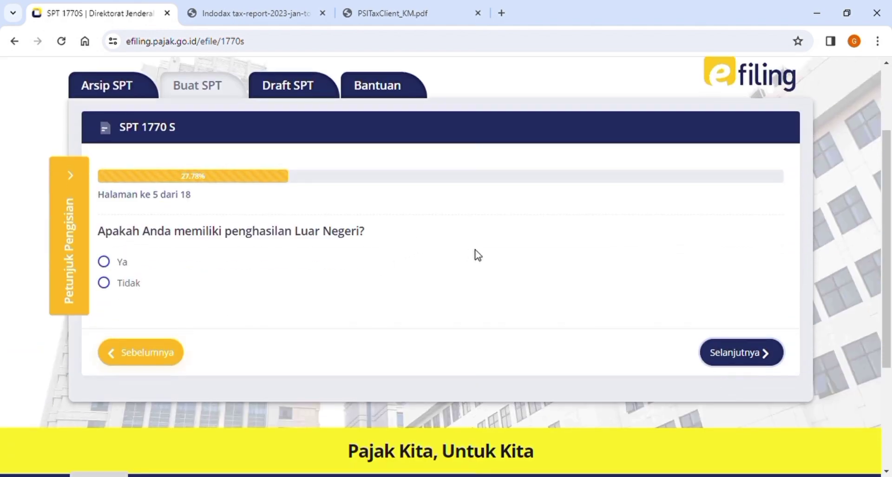
{"action": "left_click", "coordinate": [105, 282]}
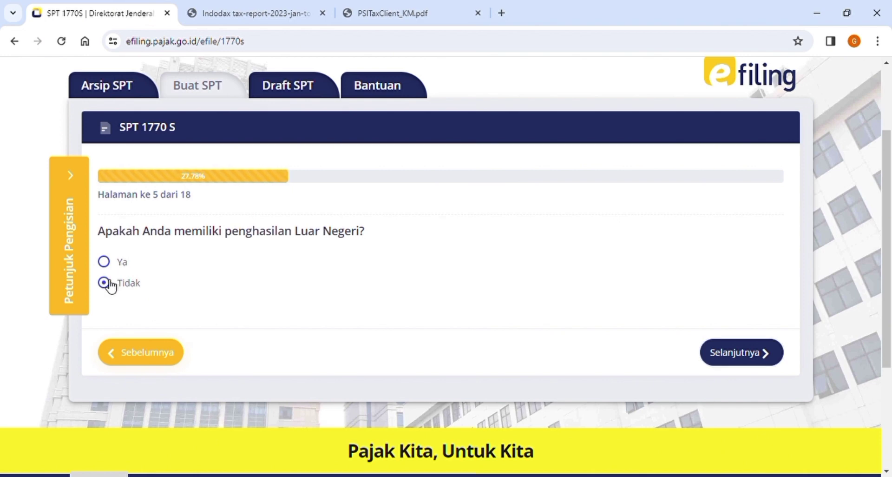
Step: Answer Yes to having income excluded from tax objects
{"action": "left_click", "coordinate": [729, 354]}
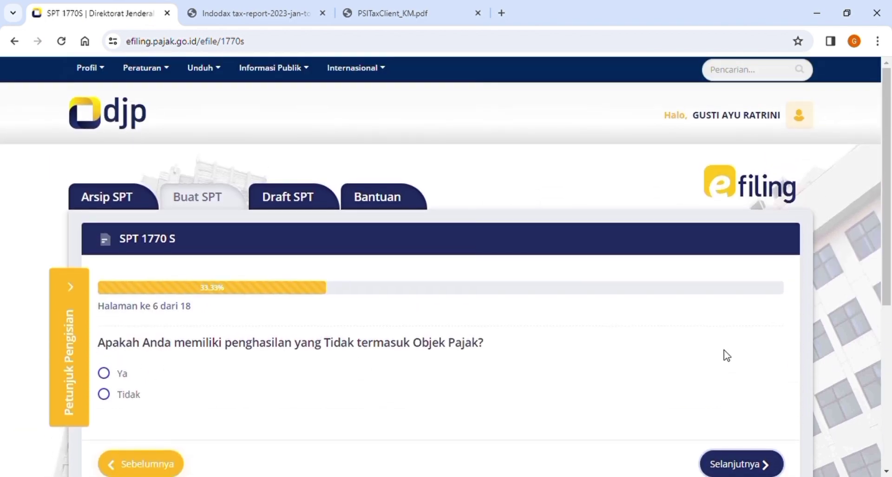
{"action": "scroll", "coordinate": [727, 355], "scroll_direction": "down", "scroll_amount": 2}
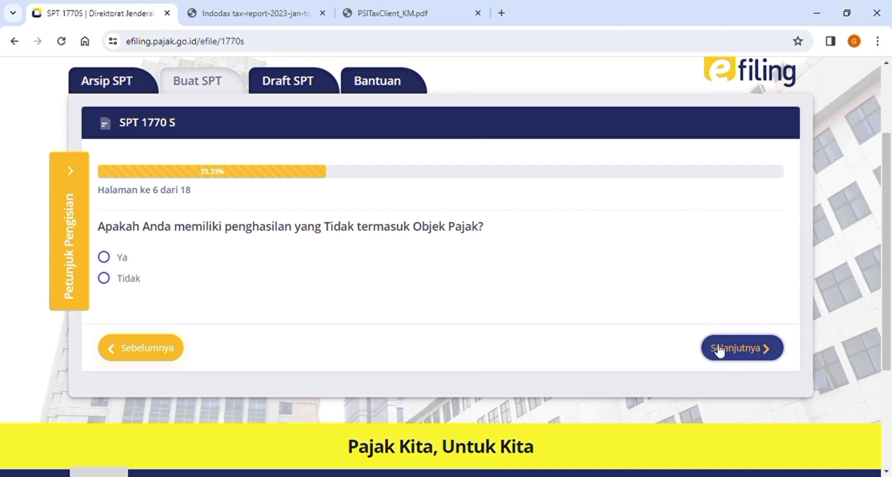
{"action": "left_click", "coordinate": [113, 265]}
{"action": "scroll", "coordinate": [299, 284], "scroll_direction": "down", "scroll_amount": 1}
{"action": "scroll", "coordinate": [298, 284], "scroll_direction": "down", "scroll_amount": 1}
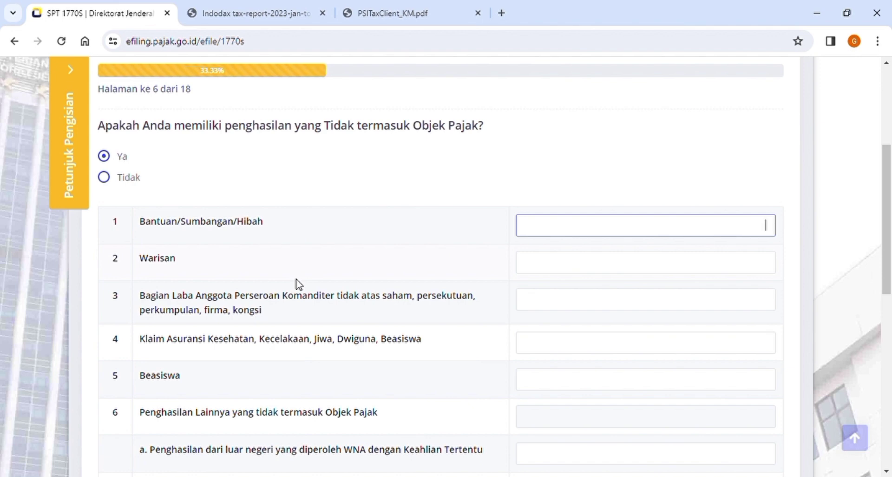
{"action": "scroll", "coordinate": [367, 293], "scroll_direction": "up", "scroll_amount": 1}
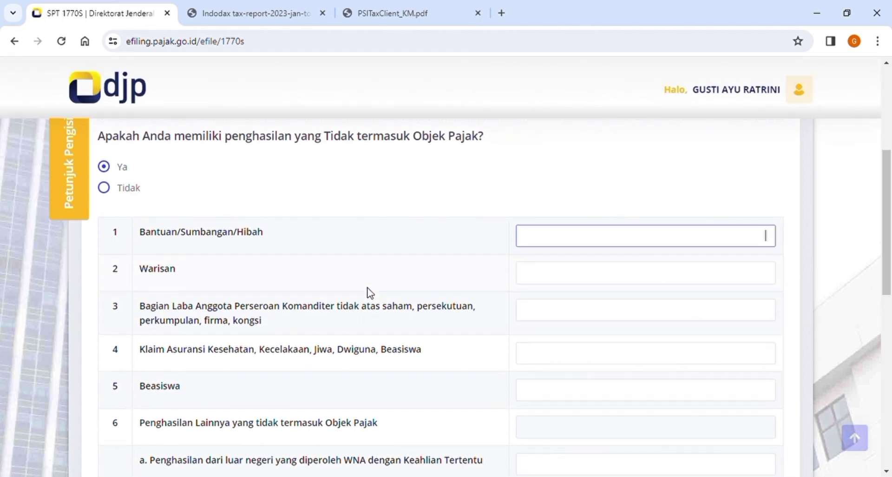
{"action": "scroll", "coordinate": [371, 293], "scroll_direction": "down", "scroll_amount": 2}
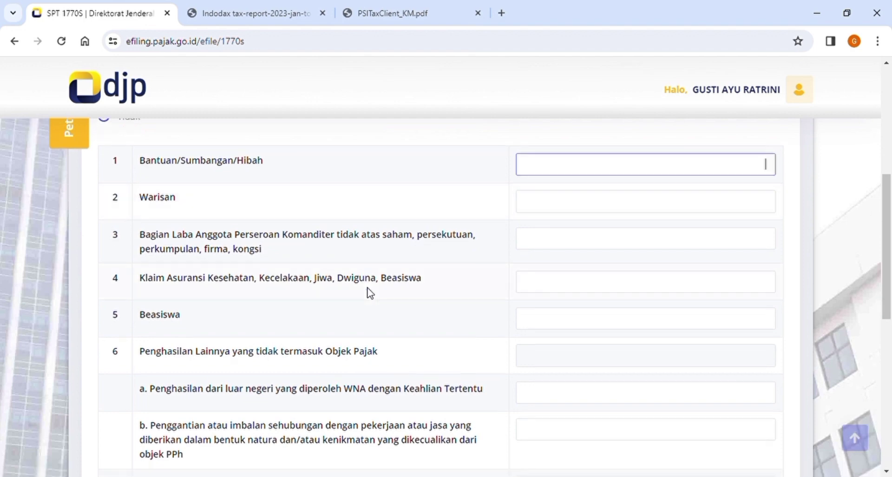
{"action": "scroll", "coordinate": [370, 292], "scroll_direction": "down", "scroll_amount": 2}
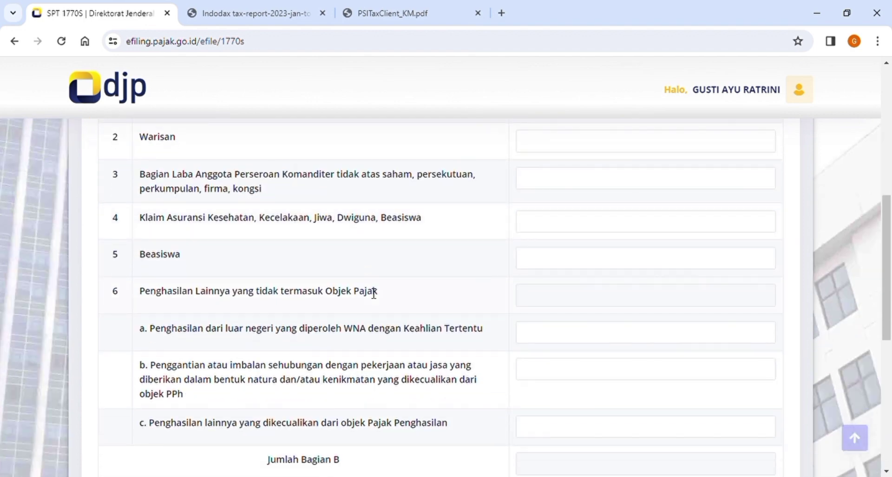
{"action": "scroll", "coordinate": [372, 293], "scroll_direction": "down", "scroll_amount": 2}
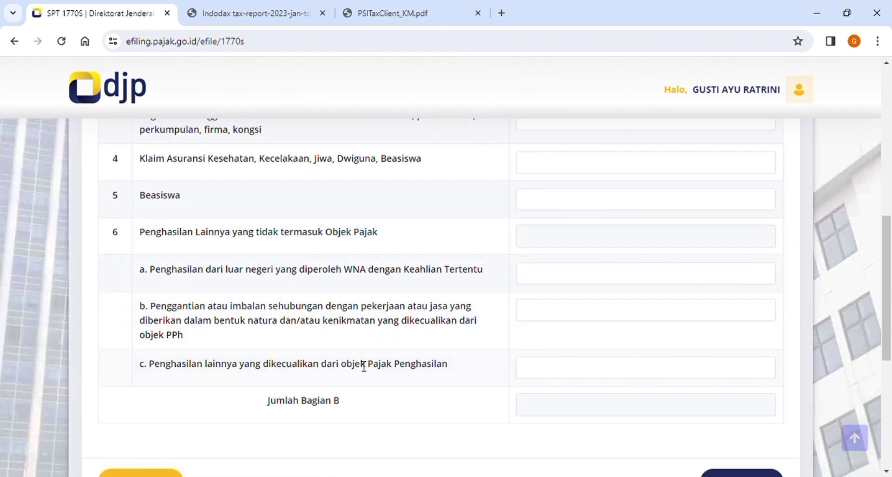
Step: Enter 1000000 as other excluded income in row 6c and continue to page 7
{"action": "left_click", "coordinate": [552, 373]}
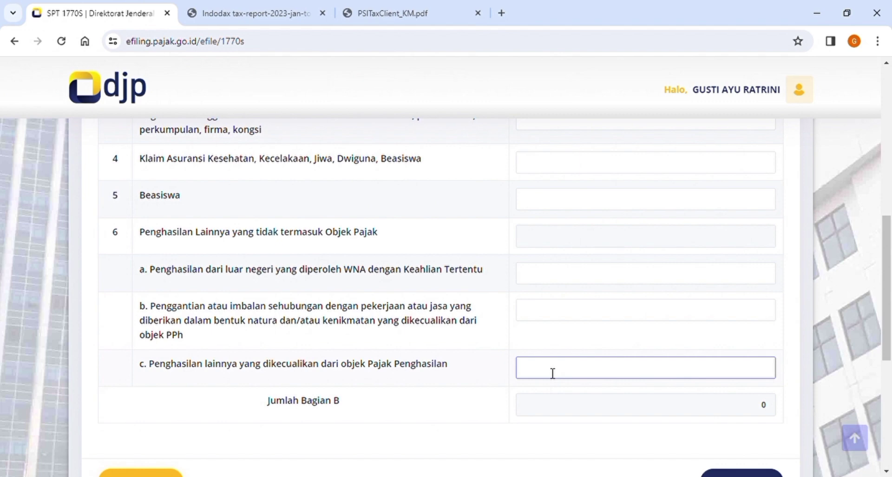
{"action": "type", "text": "1000000"}
{"action": "scroll", "coordinate": [553, 373], "scroll_direction": "down", "scroll_amount": 2}
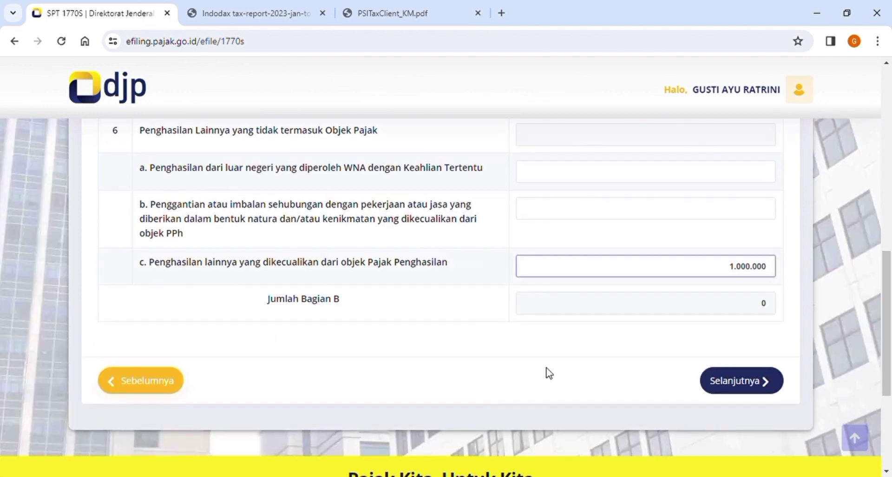
{"action": "left_click", "coordinate": [746, 393]}
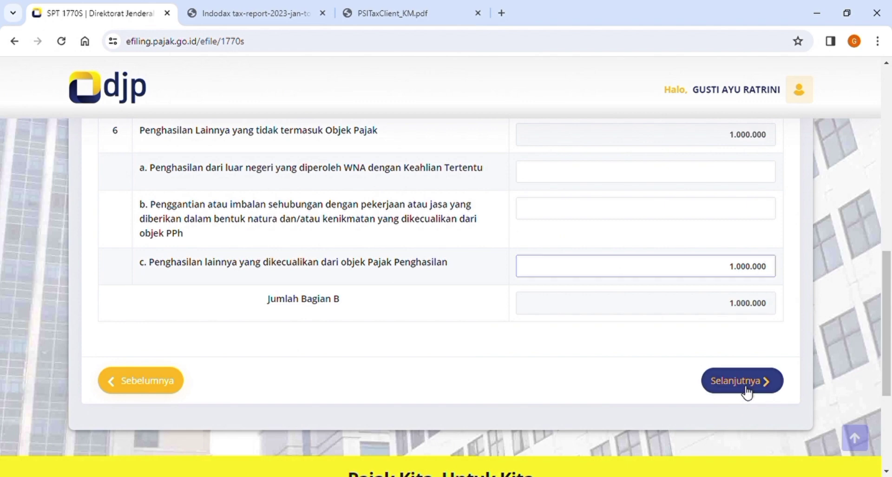
{"action": "scroll", "coordinate": [742, 389], "scroll_direction": "down", "scroll_amount": 2}
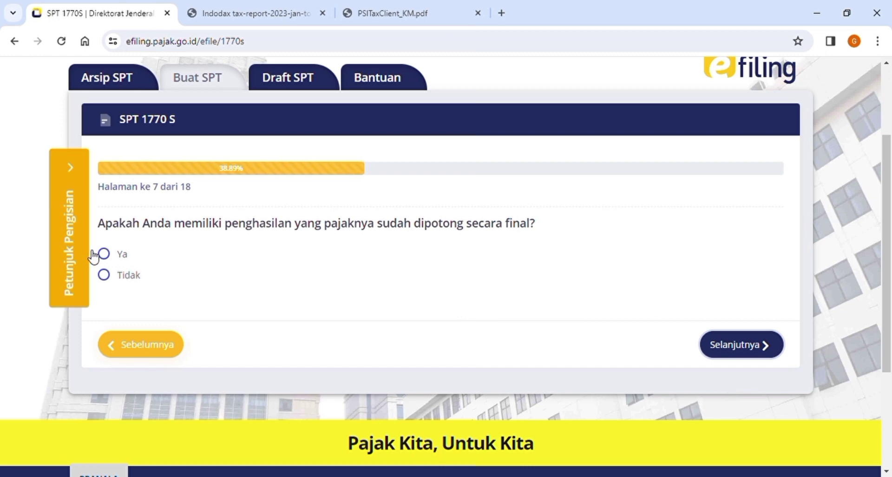
Step: Answer Yes to final-taxed income and add an entry for Penjualan Saham di Bursa Efek
{"action": "left_click", "coordinate": [107, 253]}
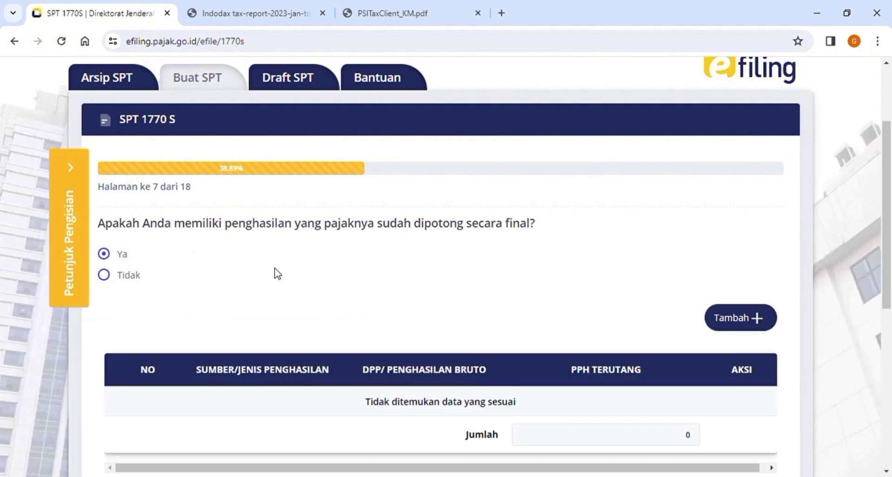
{"action": "scroll", "coordinate": [278, 273], "scroll_direction": "down", "scroll_amount": 2}
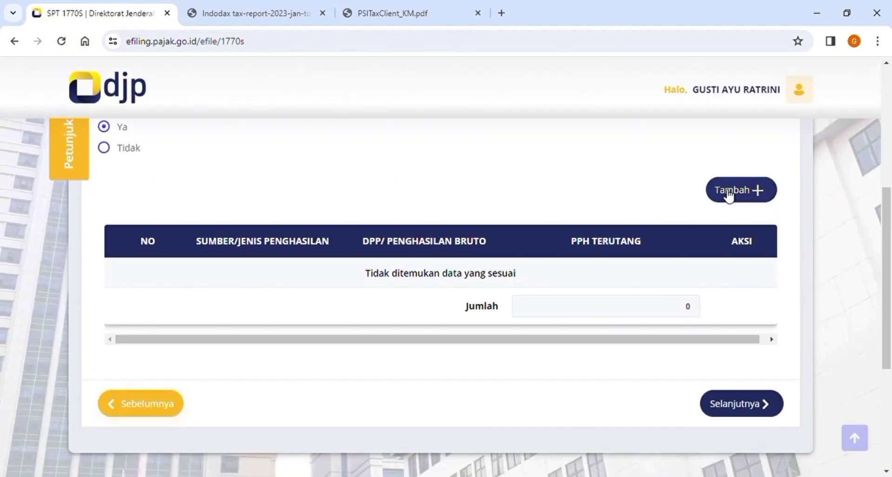
{"action": "left_click", "coordinate": [723, 188]}
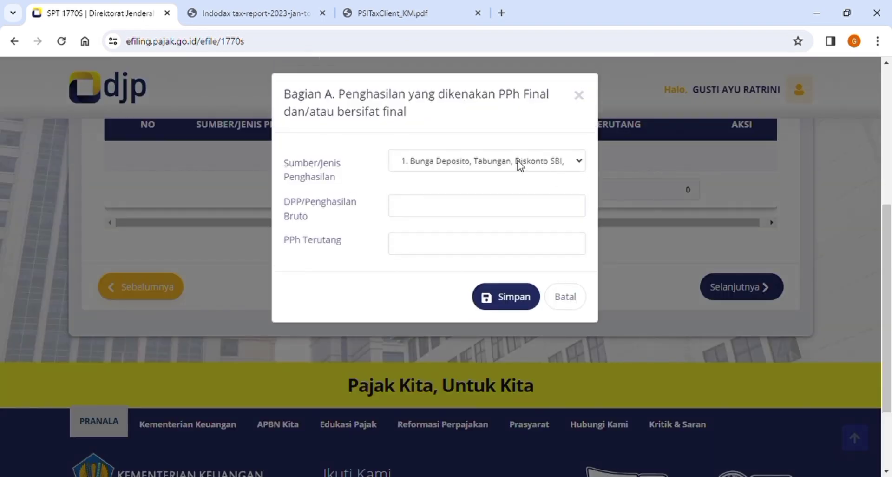
{"action": "left_click", "coordinate": [520, 165]}
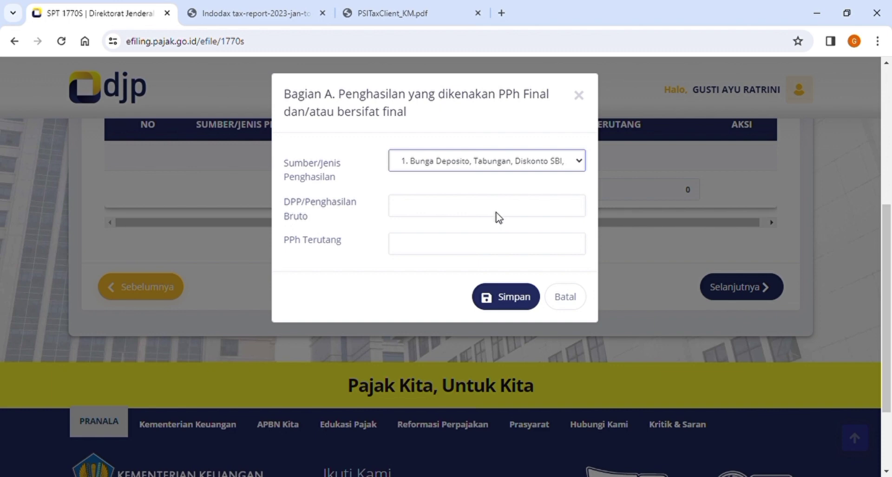
{"action": "key", "text": "Down"}
{"action": "key", "text": "Down"}
{"action": "left_click", "coordinate": [462, 216]}
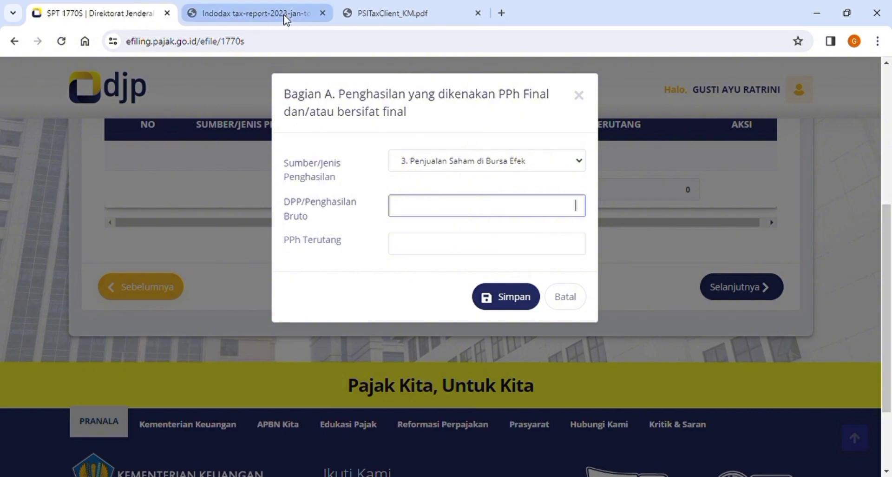
Step: Save the share sale entry with gross 4.435.300 and tax 4.338, checked against the broker report
{"action": "left_click", "coordinate": [348, 12]}
{"action": "left_click", "coordinate": [400, 17]}
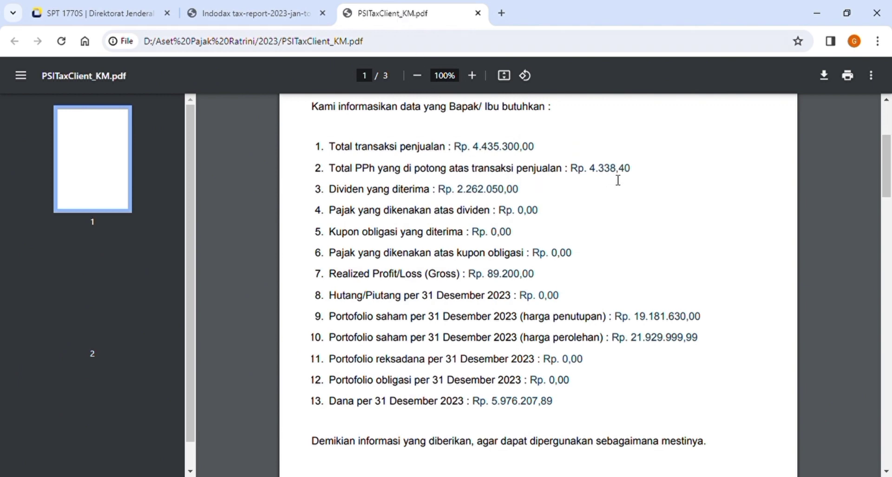
{"action": "left_click", "coordinate": [93, 13]}
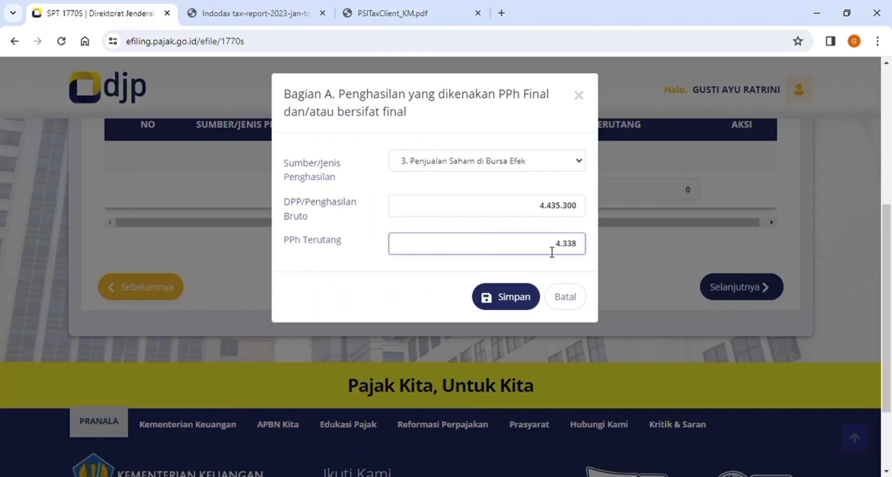
{"action": "left_click", "coordinate": [521, 297]}
{"action": "scroll", "coordinate": [522, 296], "scroll_direction": "up", "scroll_amount": 2}
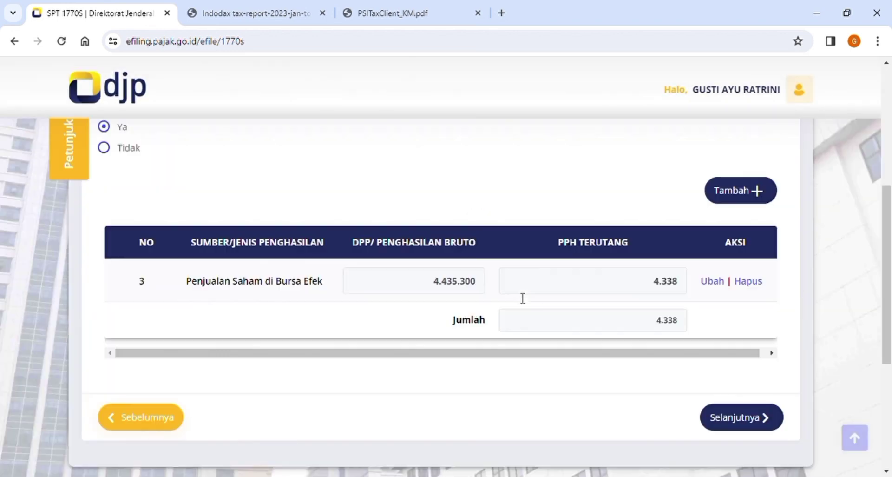
{"action": "left_click", "coordinate": [736, 192]}
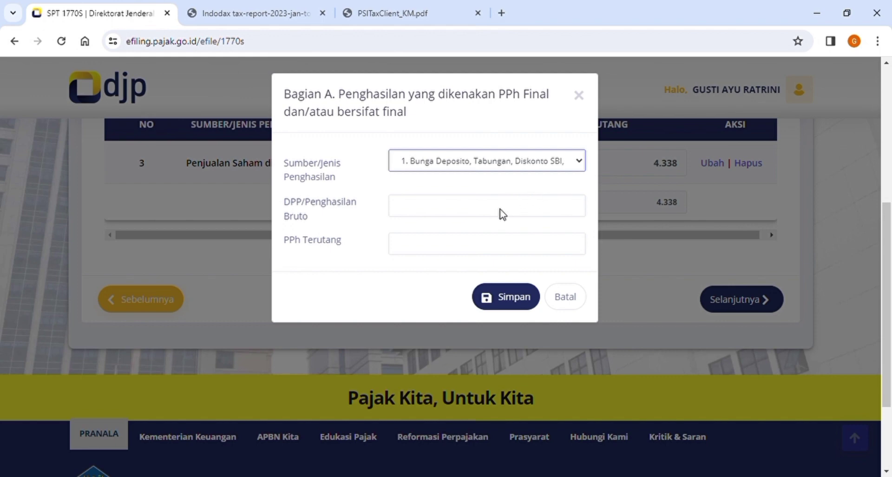
Step: Choose 12. Dividen as the income source and enter gross 2.262.050 from the PSITaxClient statement
{"action": "left_click", "coordinate": [464, 319]}
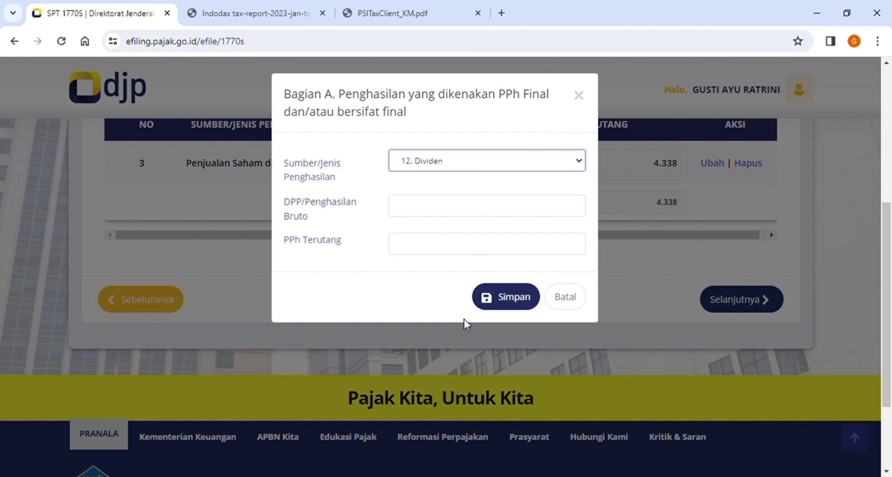
{"action": "left_click", "coordinate": [440, 205]}
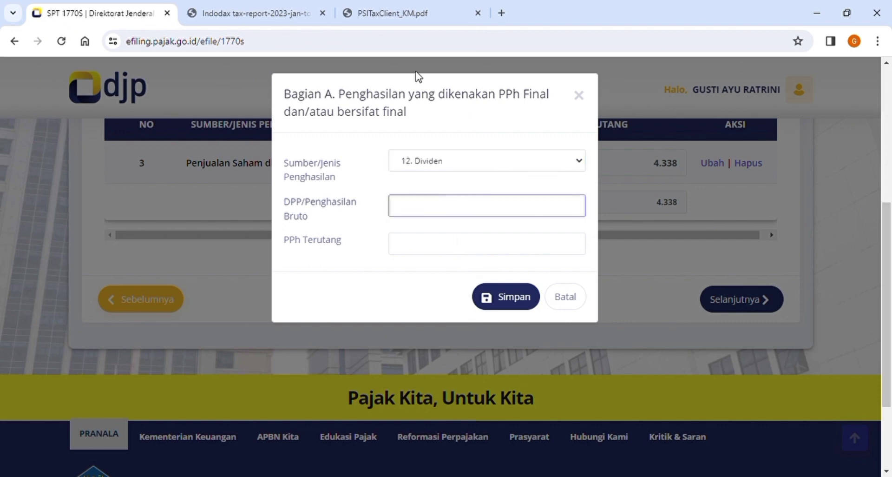
{"action": "left_click", "coordinate": [392, 5]}
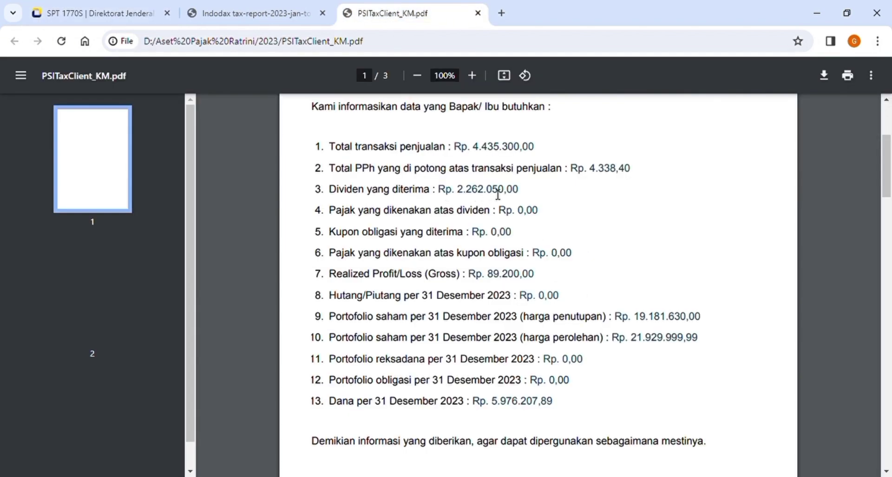
{"action": "left_click", "coordinate": [118, 8]}
{"action": "left_click", "coordinate": [386, 5]}
{"action": "left_click", "coordinate": [118, 6]}
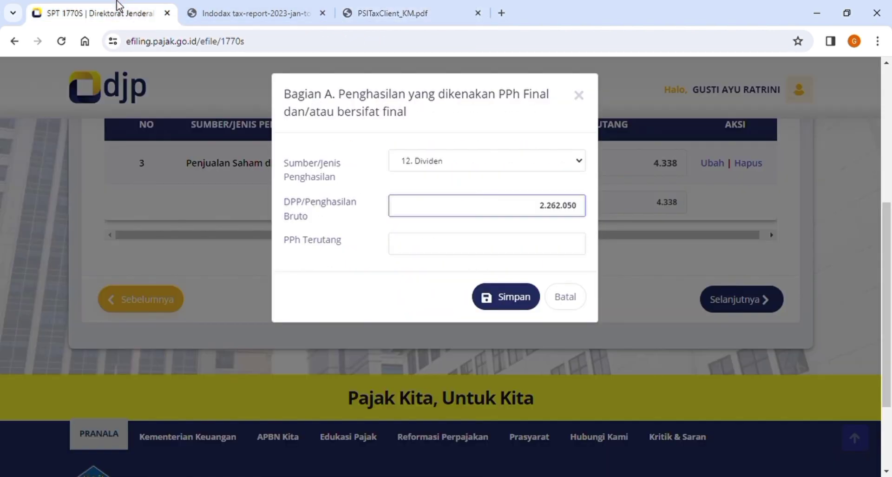
Step: Enter 0 as PPh Terutang and save the Dividen row
{"action": "left_click", "coordinate": [496, 253]}
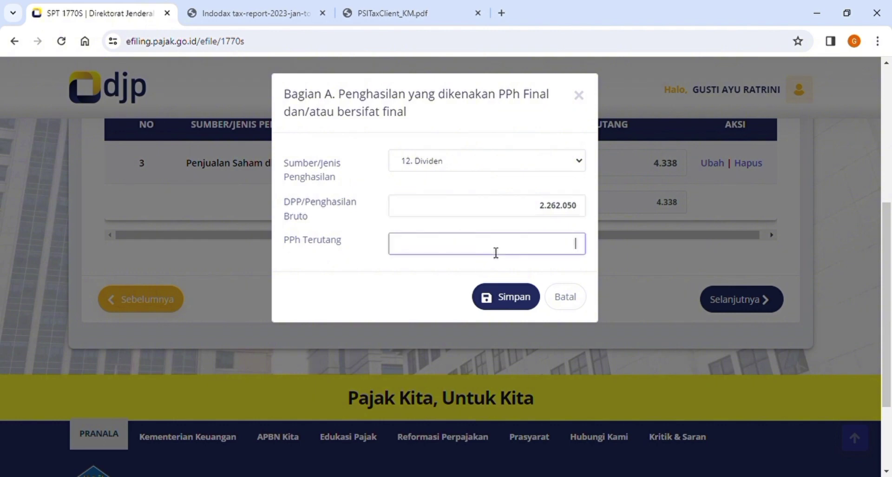
{"action": "type", "text": "0"}
{"action": "left_click", "coordinate": [522, 300]}
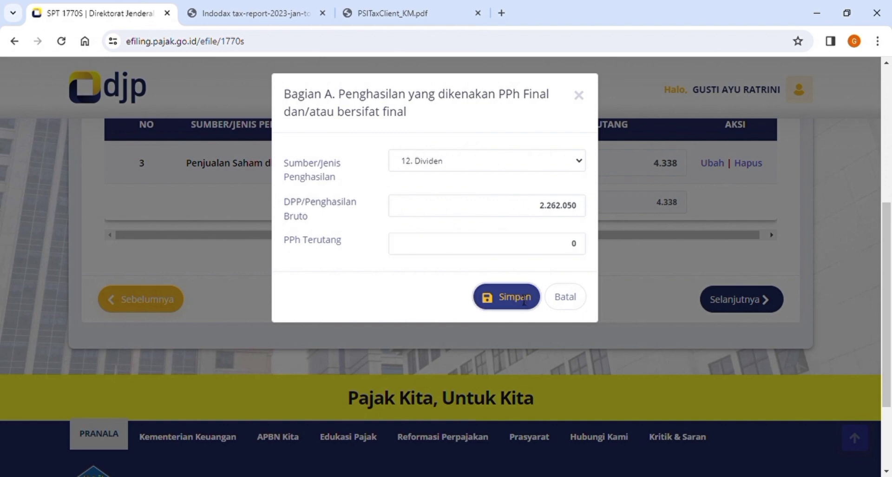
{"action": "left_click", "coordinate": [739, 195]}
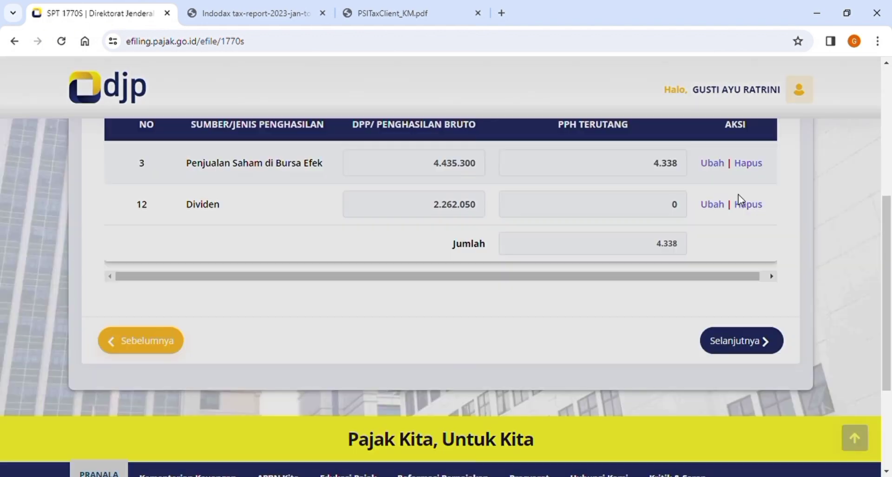
Step: Choose 14. Penghasilan Lain and enter gross income 243.431 from the Indodax tax report
{"action": "left_click", "coordinate": [569, 160]}
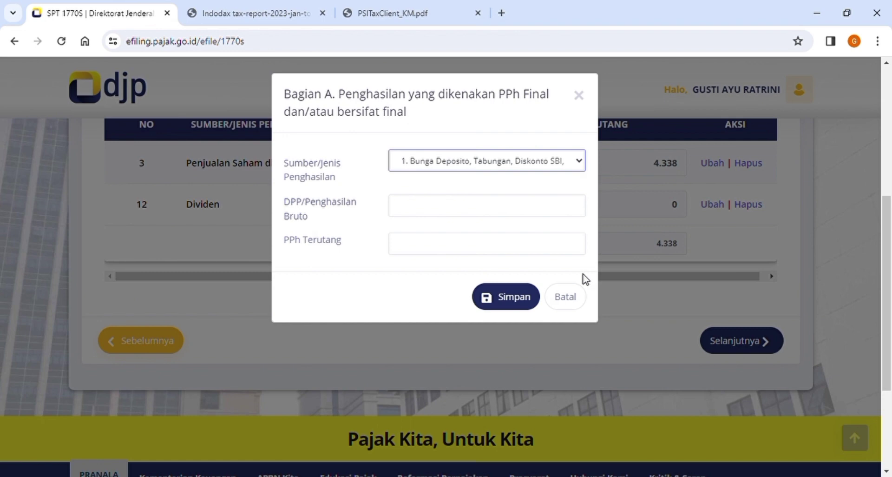
{"action": "left_click", "coordinate": [589, 340]}
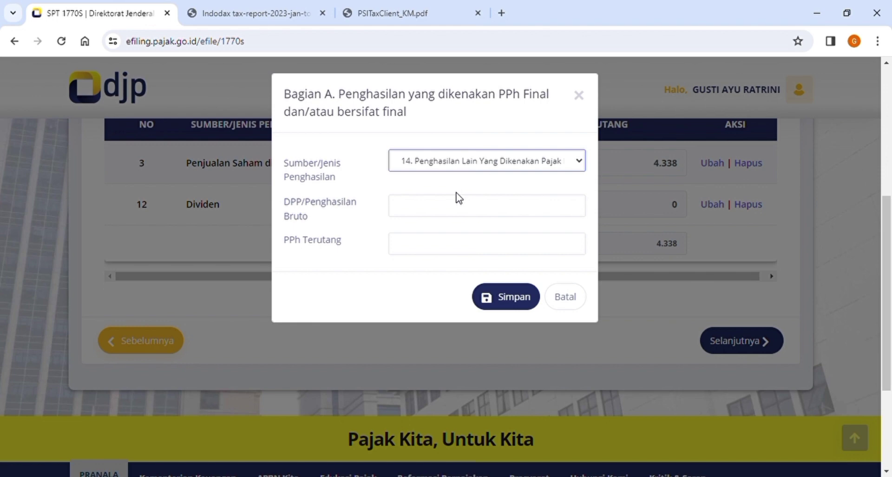
{"action": "left_click", "coordinate": [462, 208]}
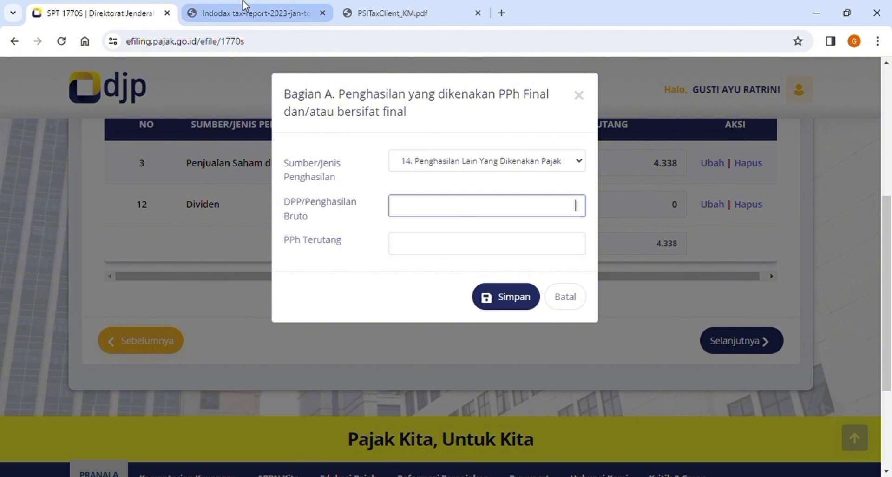
{"action": "left_click", "coordinate": [243, 7]}
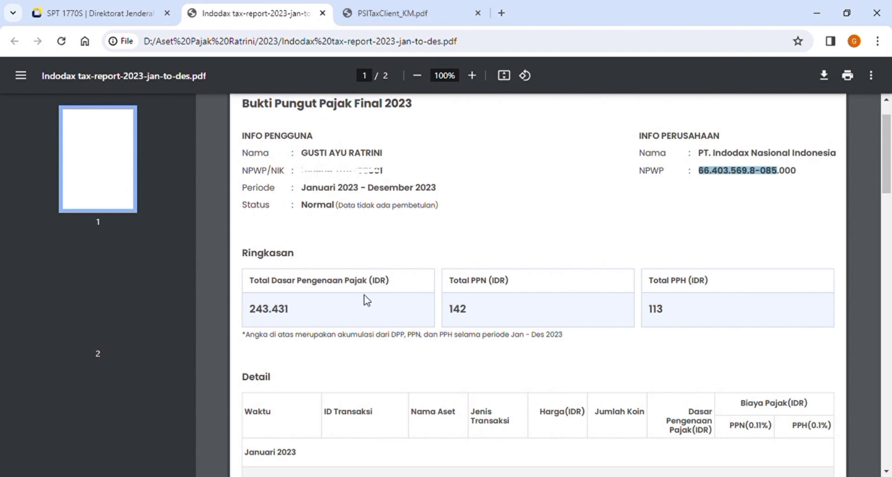
{"action": "left_click", "coordinate": [413, 12]}
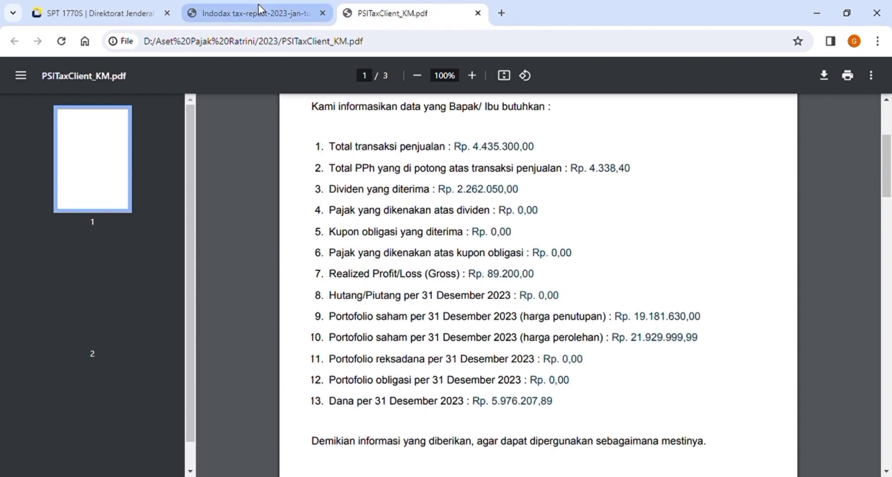
{"action": "left_click", "coordinate": [259, 6]}
{"action": "key", "text": "ctrl+shift+Tab"}
{"action": "type", "text": "243"}
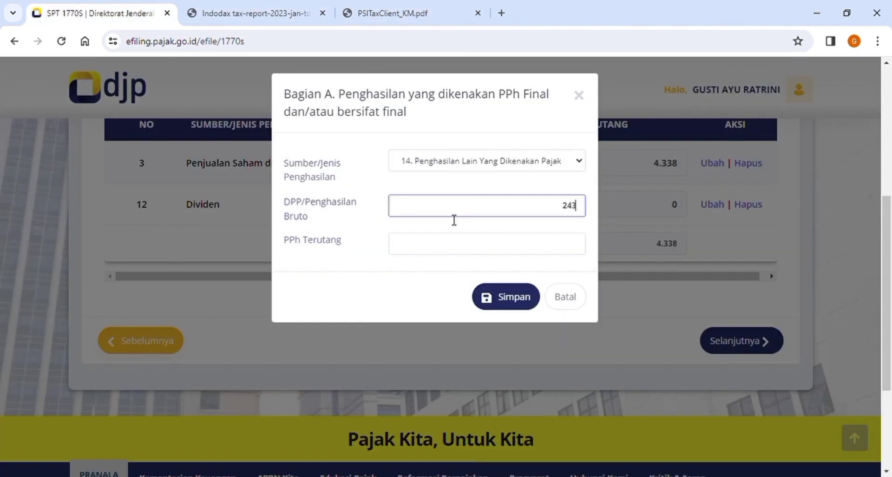
{"action": "type", "text": ".431"}
Step: Enter 113 tax owed from the Indodax Total PPH, save, and continue to page 8
{"action": "left_click", "coordinate": [491, 250]}
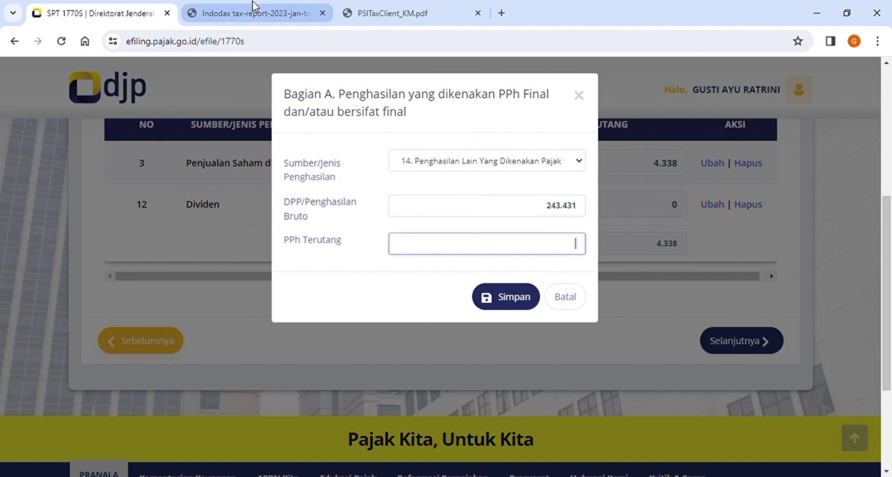
{"action": "left_click", "coordinate": [252, 2]}
{"action": "key", "text": "ctrl+shift+Tab"}
{"action": "left_click", "coordinate": [287, 1]}
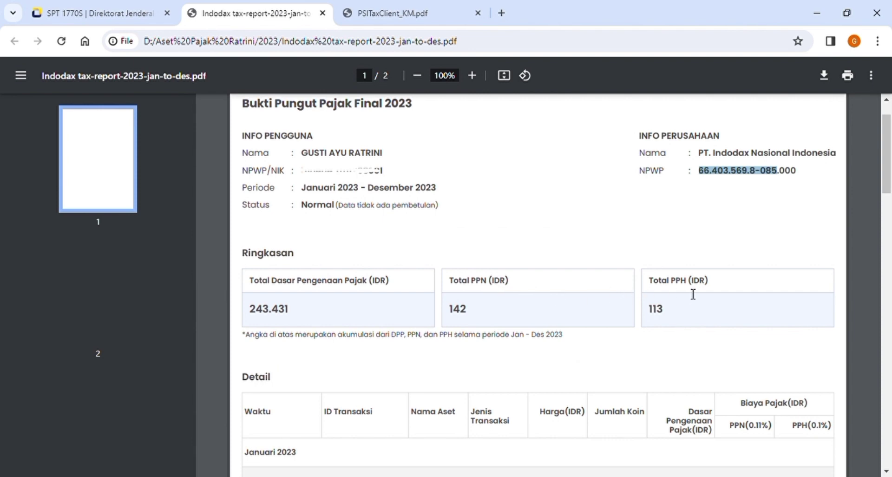
{"action": "key", "text": "ctrl+shift+Tab"}
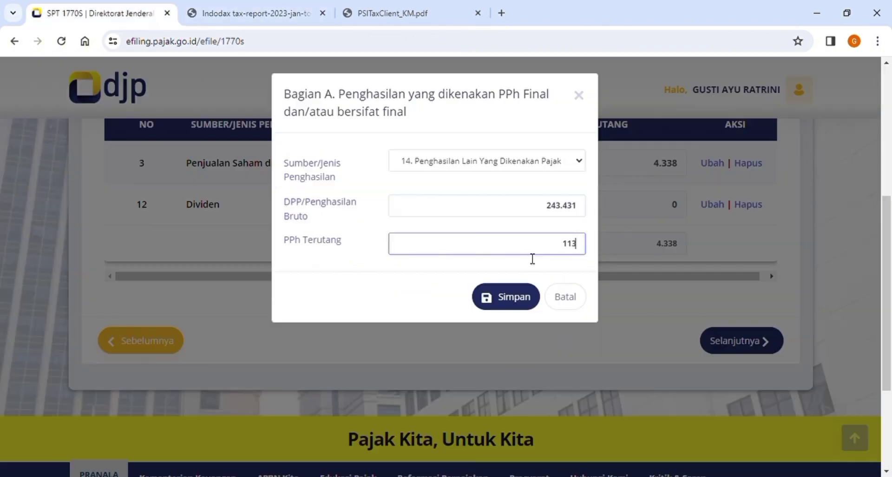
{"action": "left_click", "coordinate": [531, 297]}
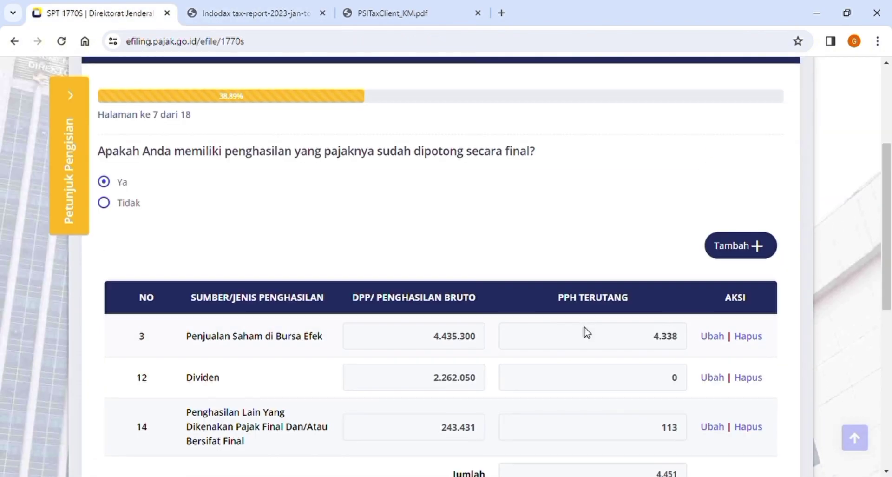
{"action": "scroll", "coordinate": [588, 331], "scroll_direction": "down", "scroll_amount": 4}
{"action": "left_click", "coordinate": [755, 401]}
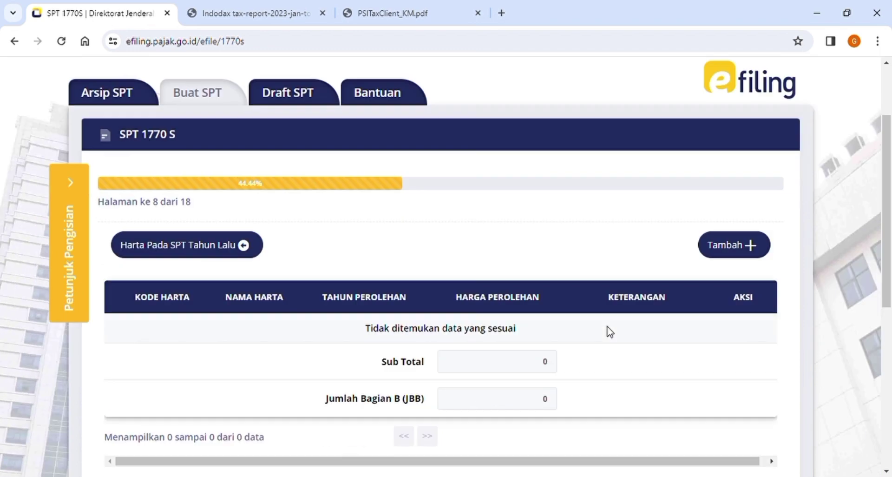
Step: Bring up a blank Harta Baru form over the empty page 8 asset list
{"action": "scroll", "coordinate": [610, 332], "scroll_direction": "down", "scroll_amount": 2}
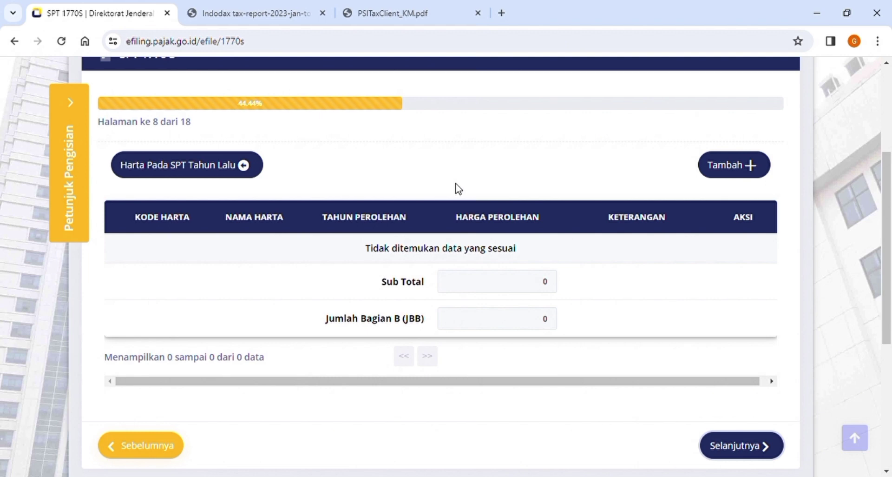
{"action": "left_click", "coordinate": [736, 170]}
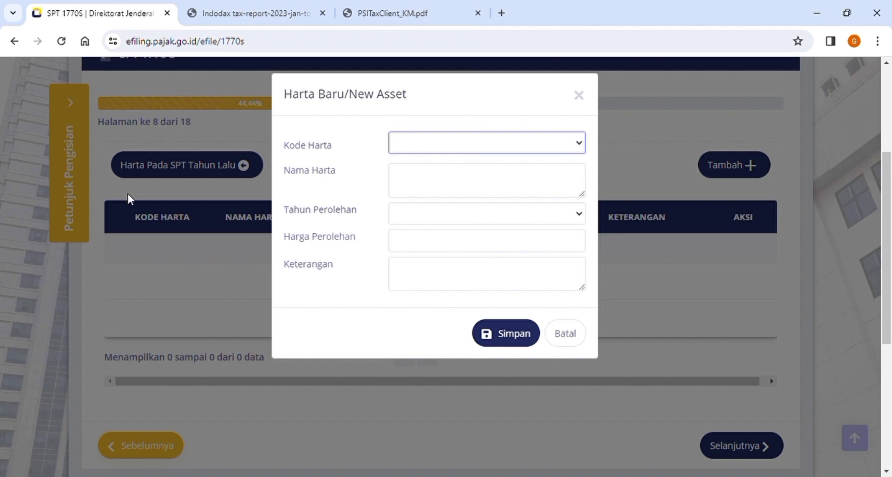
Step: Fill in a 012-Tabungan asset acquired in 2023 with cost 1.000.000
{"action": "key", "text": "Down"}
{"action": "key", "text": "Down"}
{"action": "left_click", "coordinate": [480, 176]}
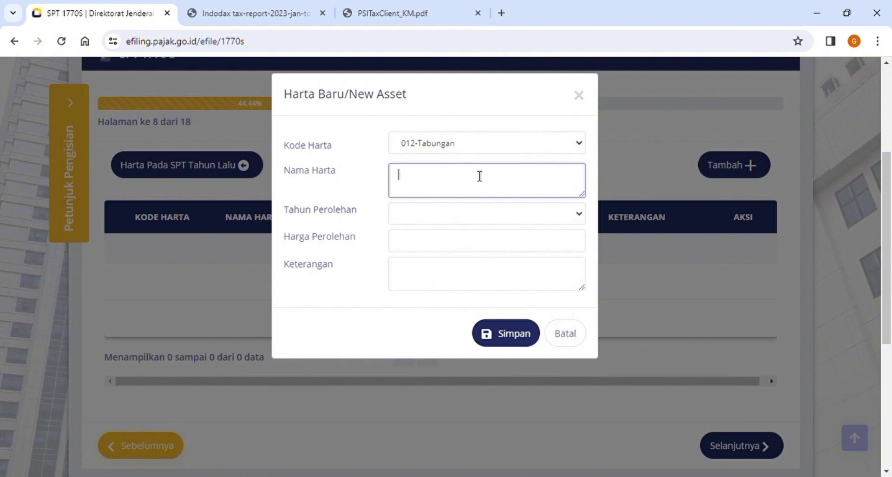
{"action": "type", "text": "KAS DI BANK"}
{"action": "key", "text": "Tab"}
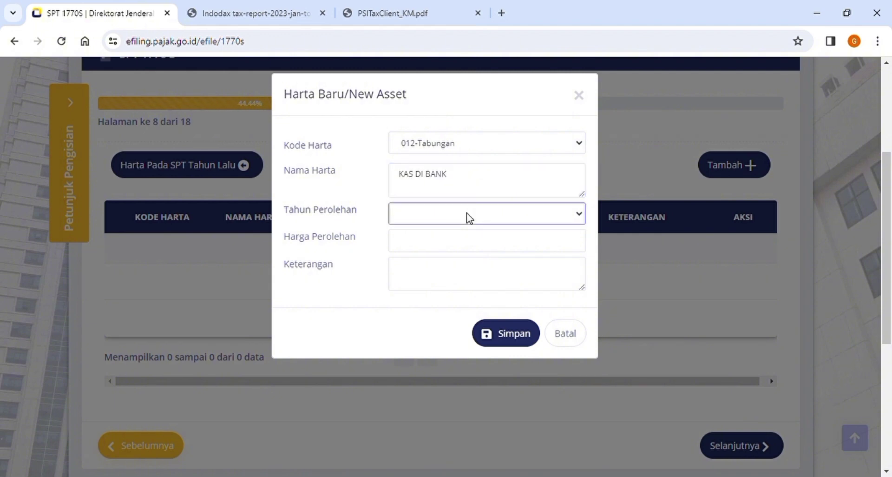
{"action": "type", "text": "2023"}
{"action": "key", "text": "Tab"}
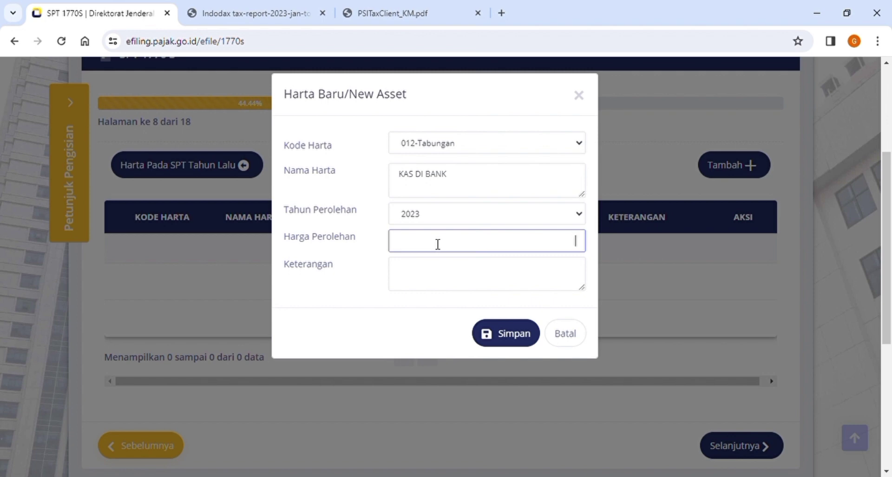
{"action": "type", "text": "1000000"}
Step: Shorten the asset name to KAS, describe it as KAS DI BANK BCA, and save
{"action": "left_click", "coordinate": [435, 274]}
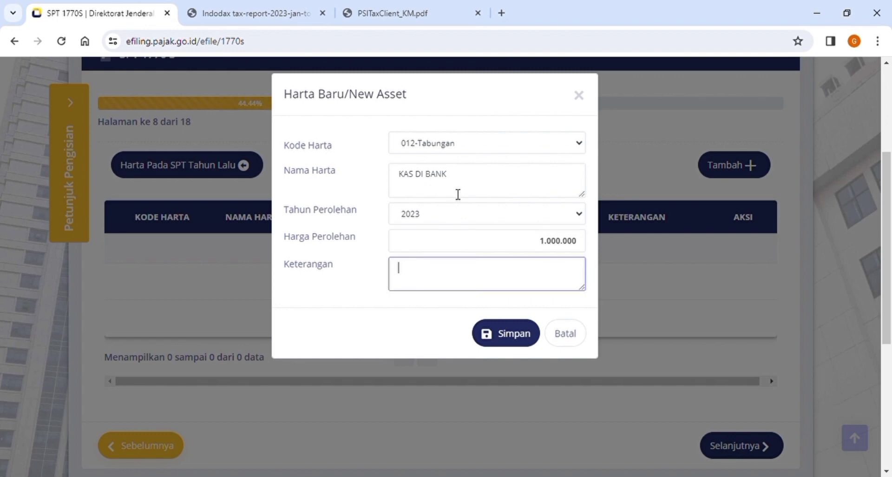
{"action": "left_click_drag", "start_coordinate": [454, 176], "coordinate": [421, 182]}
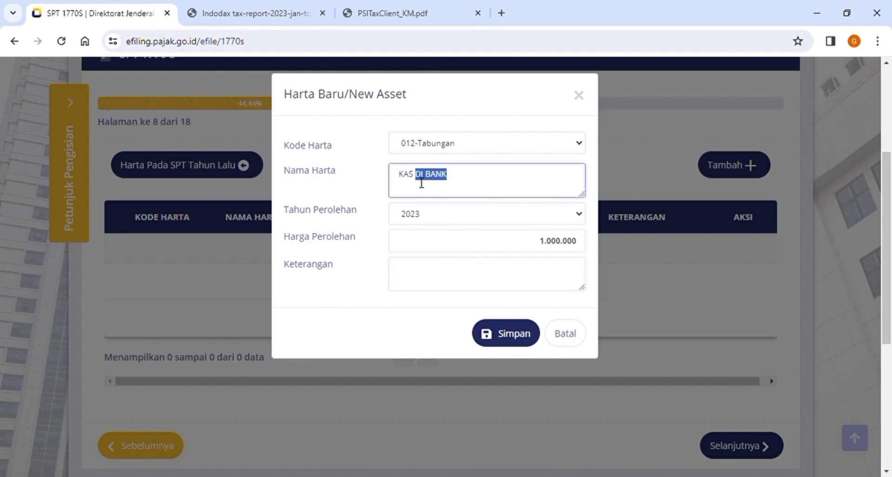
{"action": "key", "text": "BackSpace"}
{"action": "left_click", "coordinate": [427, 283]}
{"action": "type", "text": "KAS"}
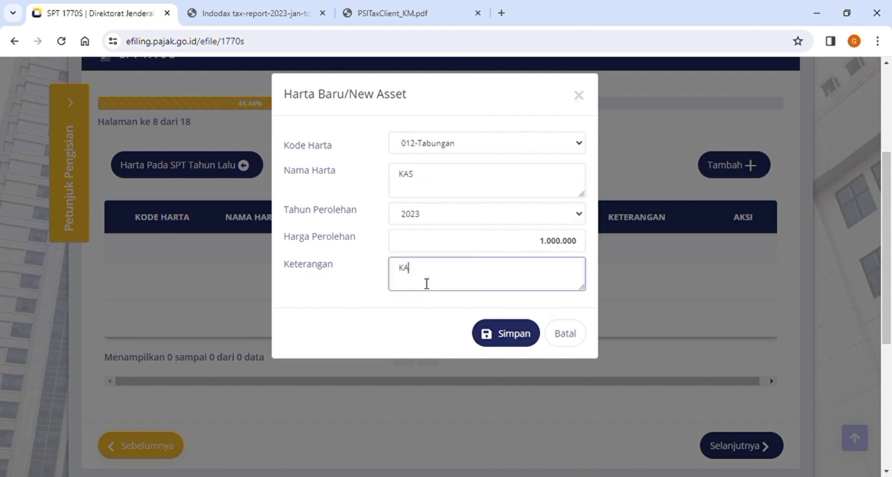
{"action": "type", "text": " DI BANK BCA"}
{"action": "left_click", "coordinate": [495, 328]}
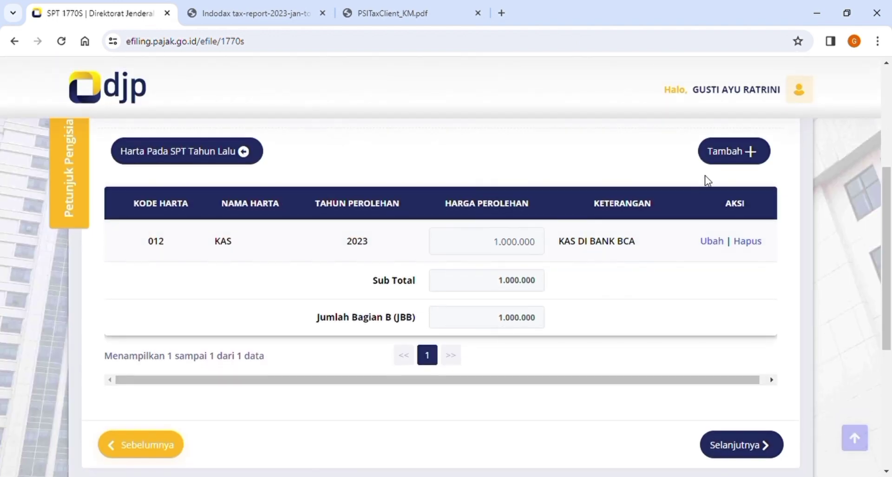
{"action": "left_click", "coordinate": [733, 153]}
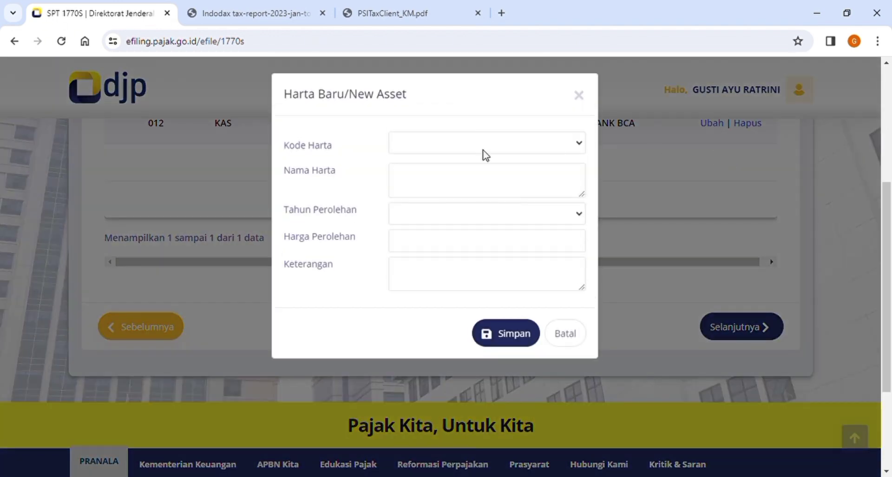
Step: Set asset code 032, name TOTAL SAHAM, and acquisition year 2023
{"action": "left_click", "coordinate": [457, 144]}
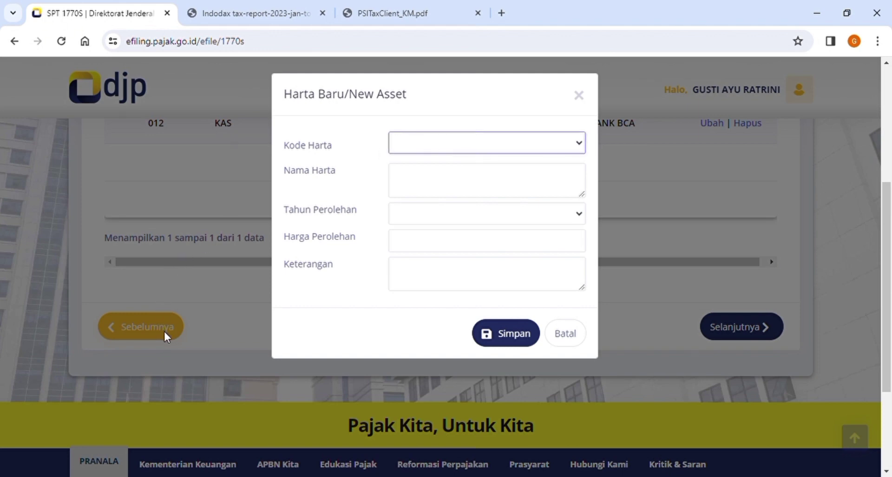
{"action": "type", "text": "032-Saham"}
{"action": "left_click", "coordinate": [416, 188]}
{"action": "type", "text": "TO"}
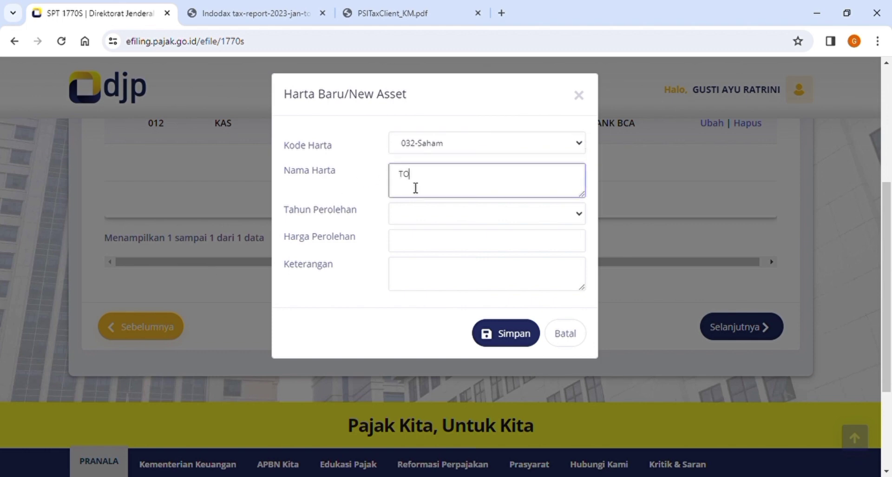
{"action": "type", "text": "TAL SAHAM"}
{"action": "left_click", "coordinate": [432, 221]}
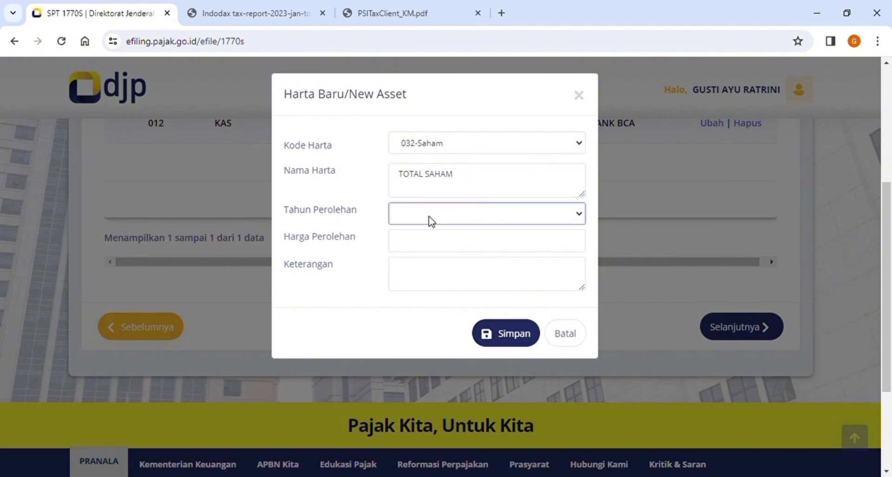
{"action": "key", "text": "Down"}
{"action": "left_click", "coordinate": [436, 247]}
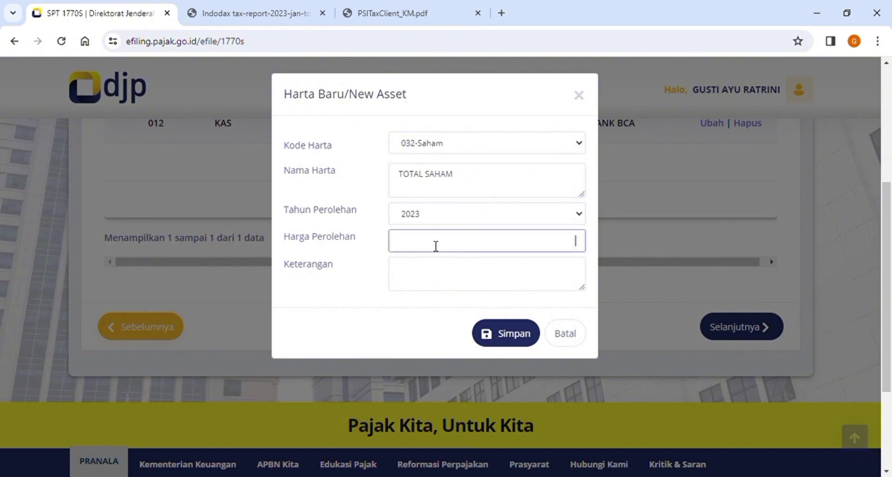
Step: Enter cost 21.929.999 from the PDF, describe it TOTAL SAHAM DI SEKURITAS, and save
{"action": "left_click", "coordinate": [409, 6]}
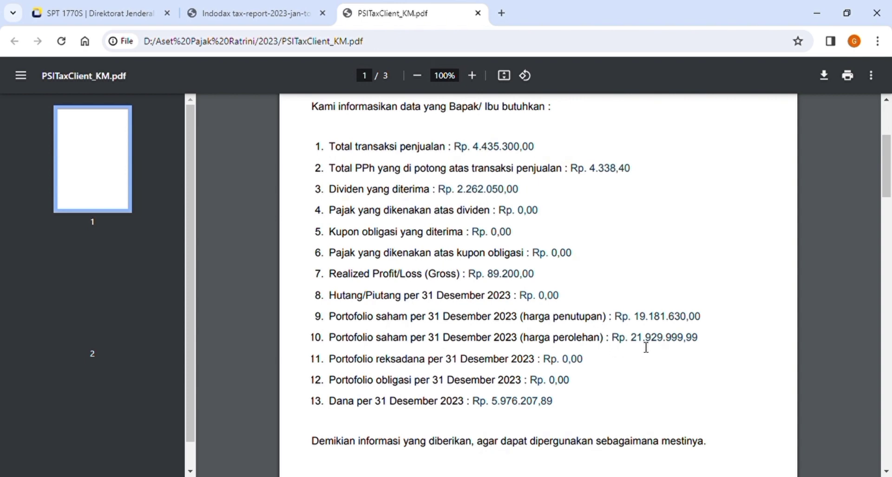
{"action": "type", "text": "21929999"}
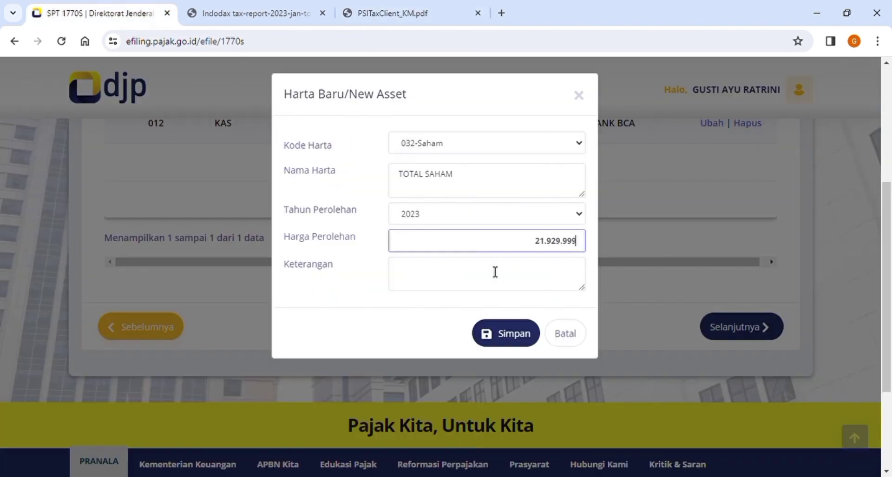
{"action": "left_click", "coordinate": [450, 279]}
{"action": "type", "text": "TOTAL SAHAM DI SEKURITAS"}
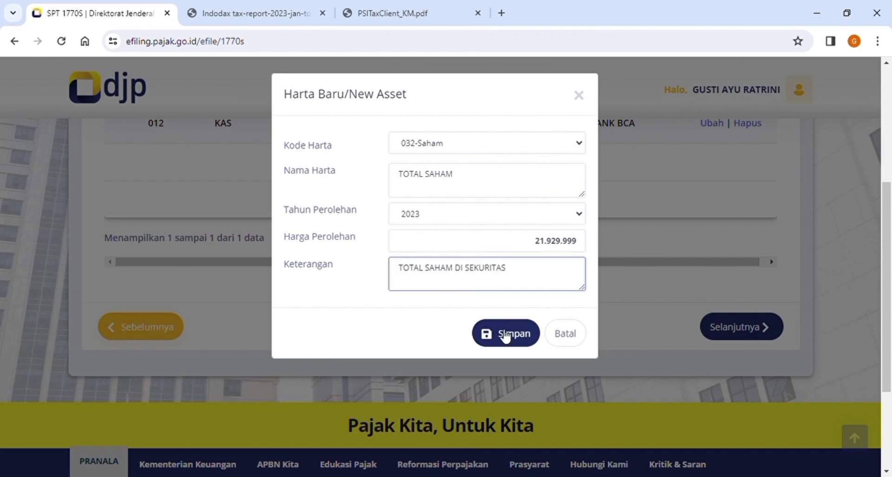
{"action": "left_click", "coordinate": [506, 337]}
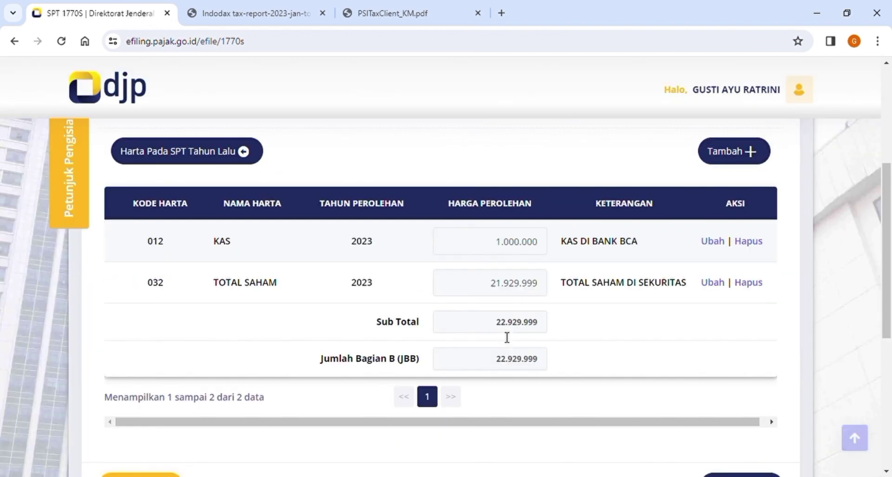
Step: Start a new asset with code 019, name KAS, and acquisition year 2023
{"action": "scroll", "coordinate": [507, 337], "scroll_direction": "down", "scroll_amount": 1}
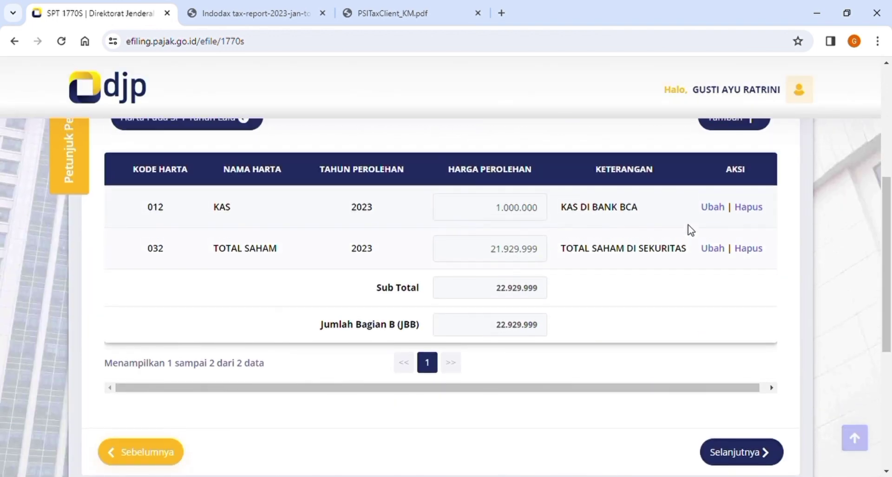
{"action": "scroll", "coordinate": [697, 218], "scroll_direction": "up", "scroll_amount": 1}
{"action": "left_click", "coordinate": [734, 142]}
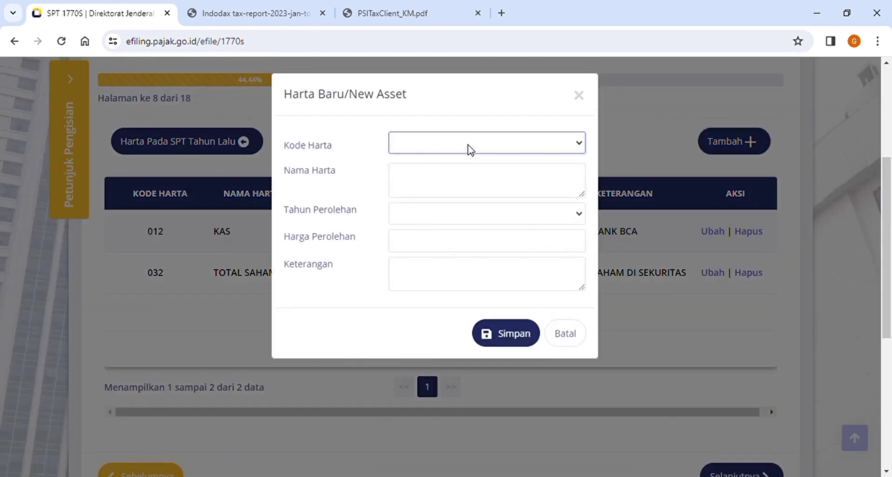
{"action": "left_click", "coordinate": [406, 7]}
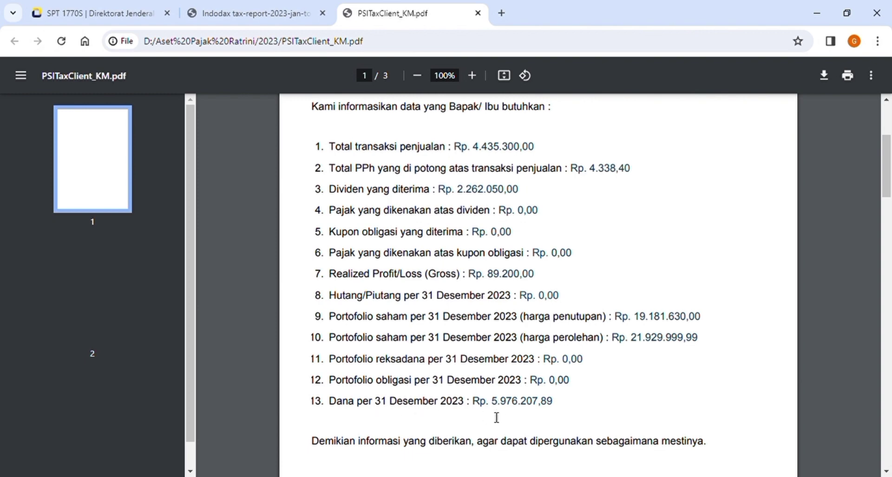
{"action": "left_click", "coordinate": [112, 13]}
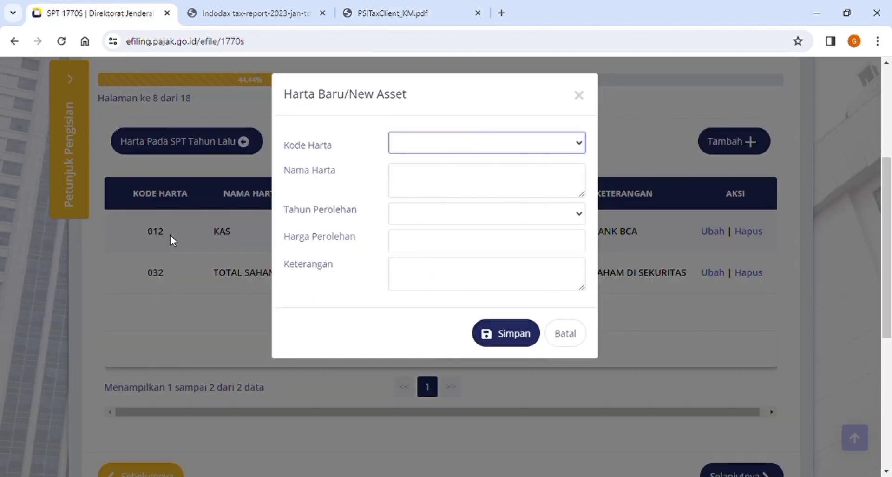
{"action": "type", "text": "019-Setara Kas Lainnya"}
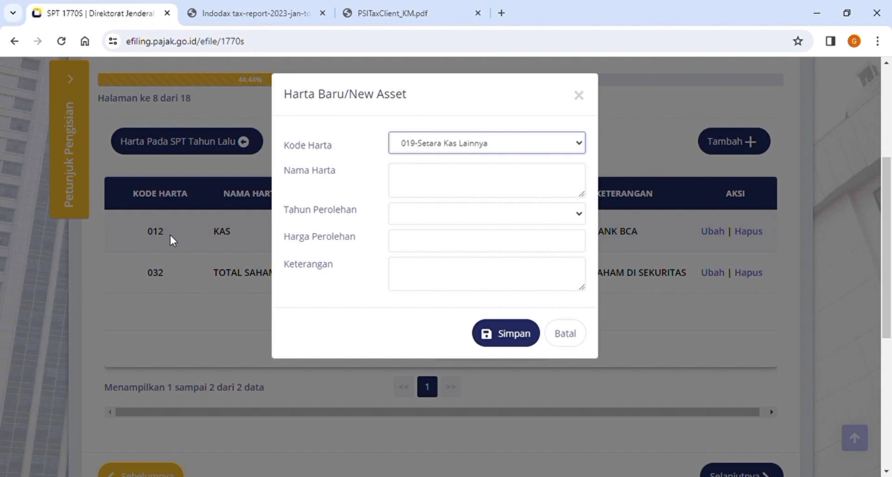
{"action": "left_click", "coordinate": [425, 179]}
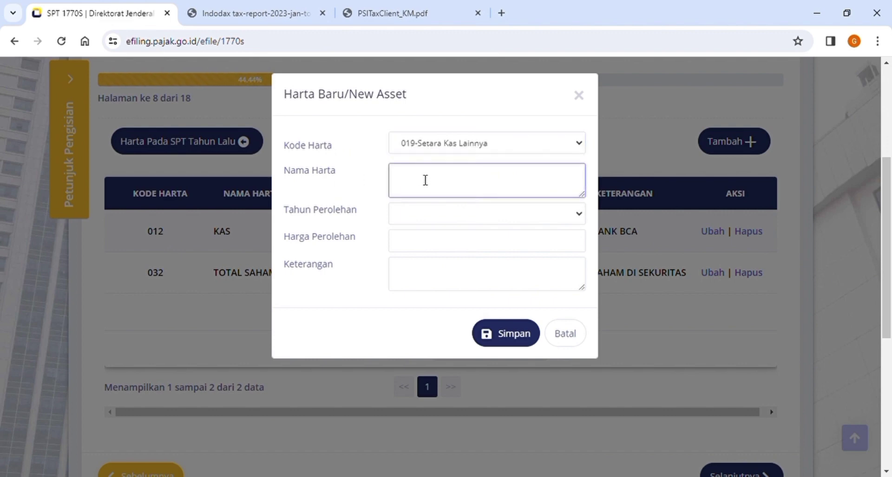
{"action": "type", "text": "KAS"}
{"action": "key", "text": "Tab"}
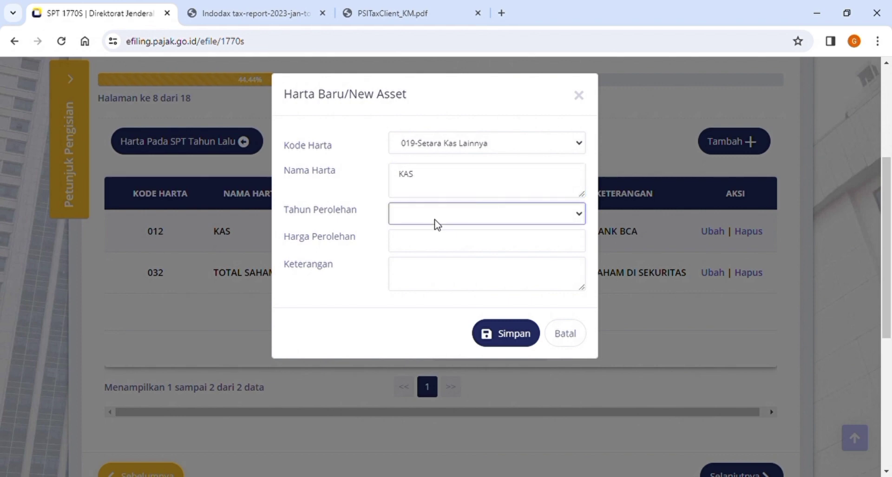
{"action": "type", "text": "2023"}
{"action": "key", "text": "Tab"}
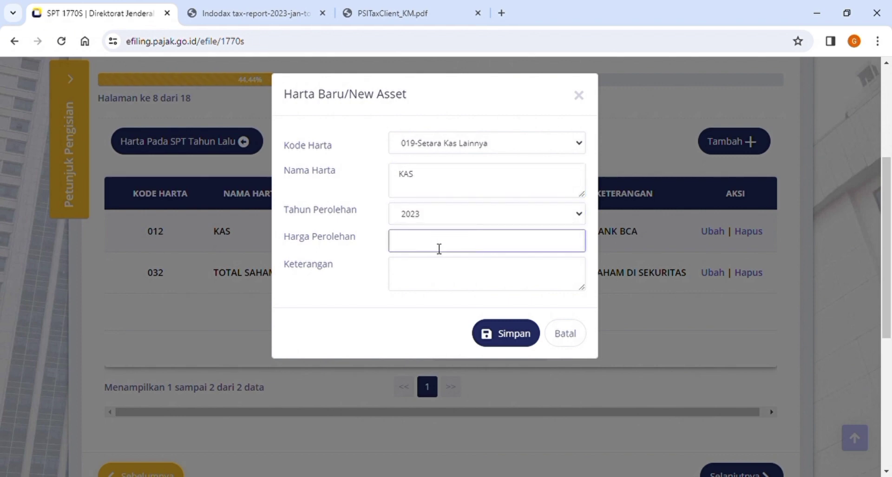
Step: Enter cost 5.976.207 from the PDF, describe it KAS DI SEKURITAS, and save
{"action": "left_click", "coordinate": [408, 13]}
{"action": "key", "text": "ctrl+Tab"}
{"action": "left_click", "coordinate": [447, 6]}
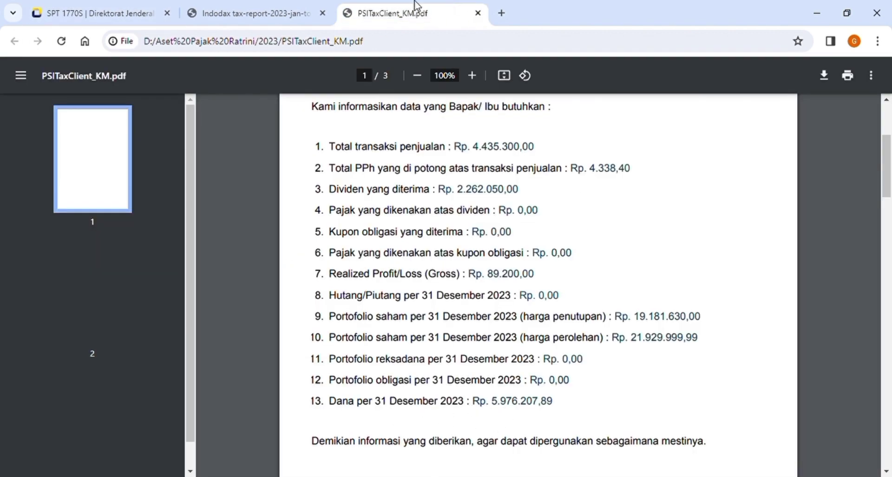
{"action": "left_click", "coordinate": [89, 2]}
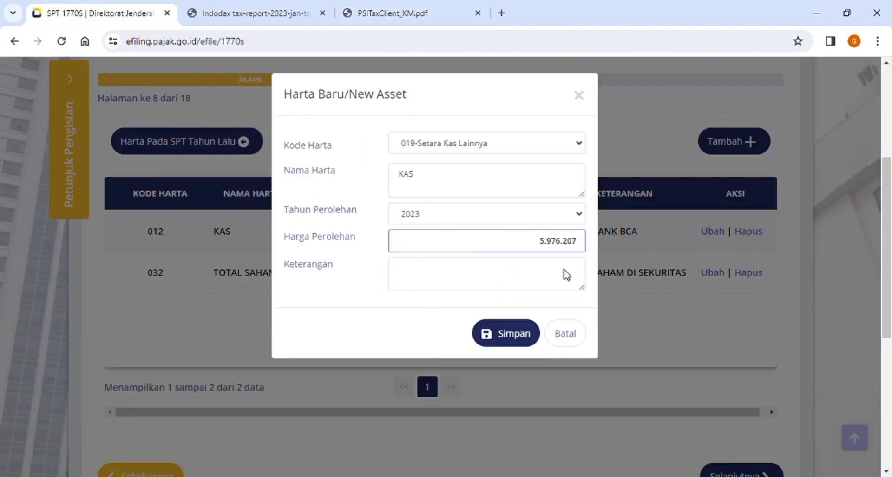
{"action": "left_click", "coordinate": [542, 275]}
{"action": "type", "text": "KA"}
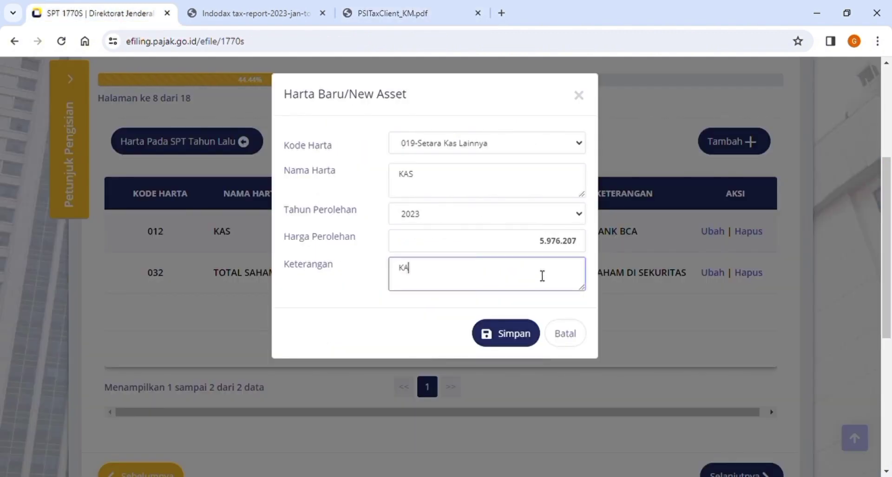
{"action": "type", "text": "S DI SEKURITAS"}
{"action": "left_click", "coordinate": [534, 340]}
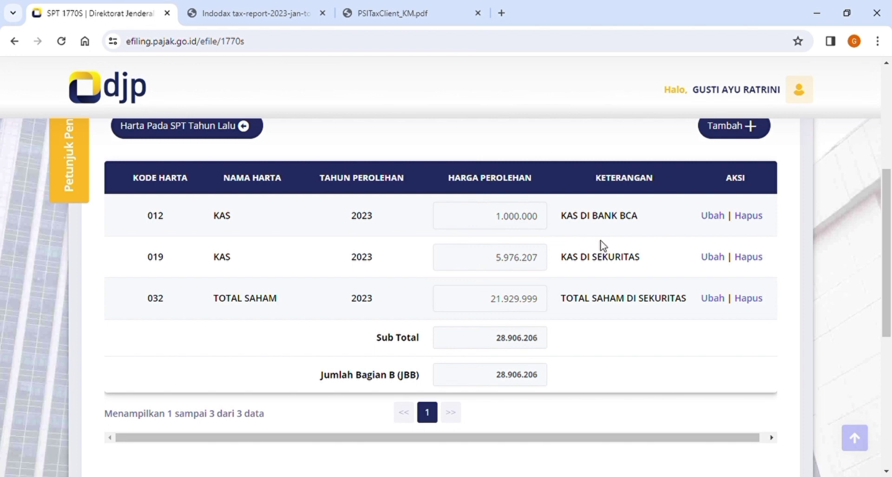
Step: Start a 039-Investasi Lainnya asset named CRYPTOCURRENCY, acquired 2023
{"action": "left_click", "coordinate": [739, 134]}
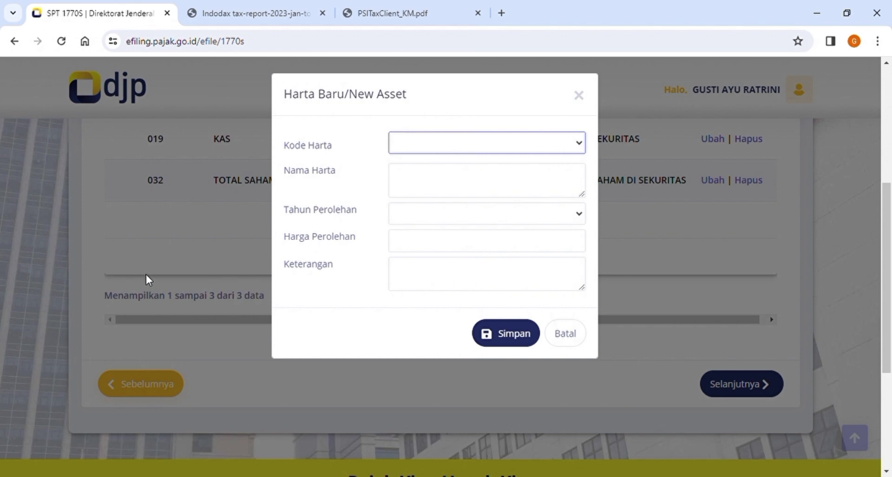
{"action": "type", "text": "039-Investasi Lainnya"}
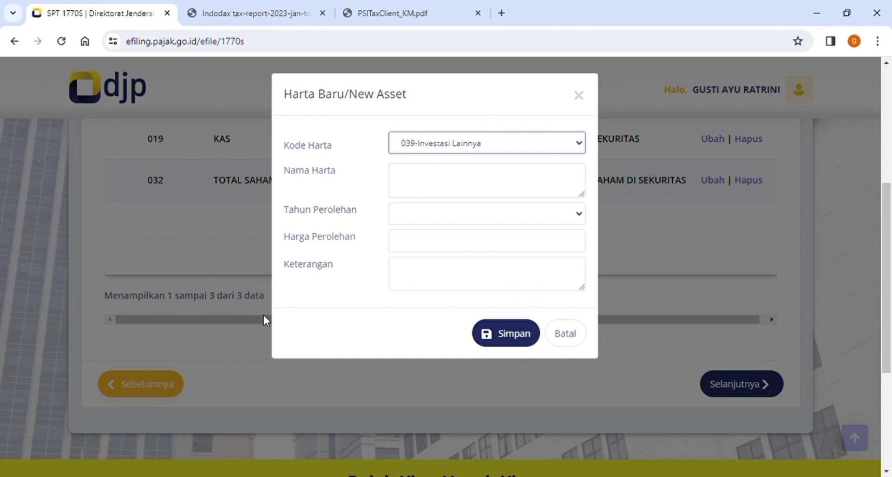
{"action": "type", "text": "03"}
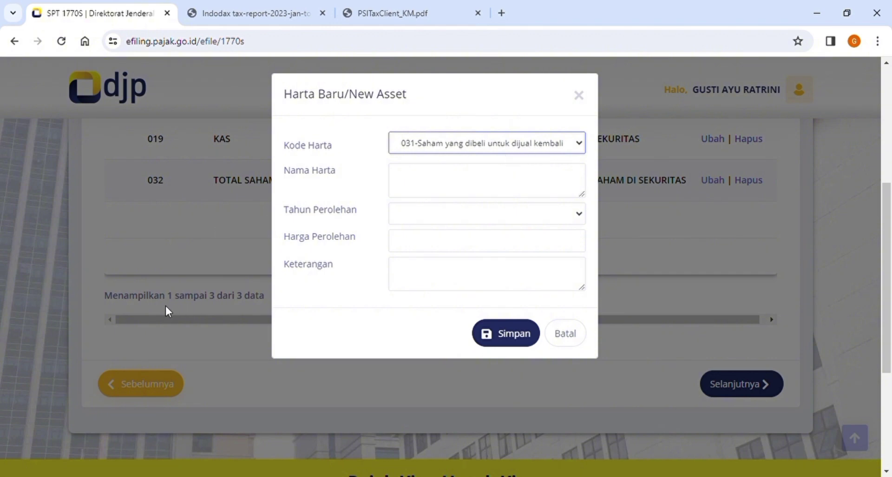
{"action": "type", "text": "039-Investasi Lainnya"}
{"action": "left_click", "coordinate": [412, 179]}
{"action": "type", "text": "CRYPTOCURRENCY"}
{"action": "key", "text": "Tab"}
{"action": "type", "text": "2023"}
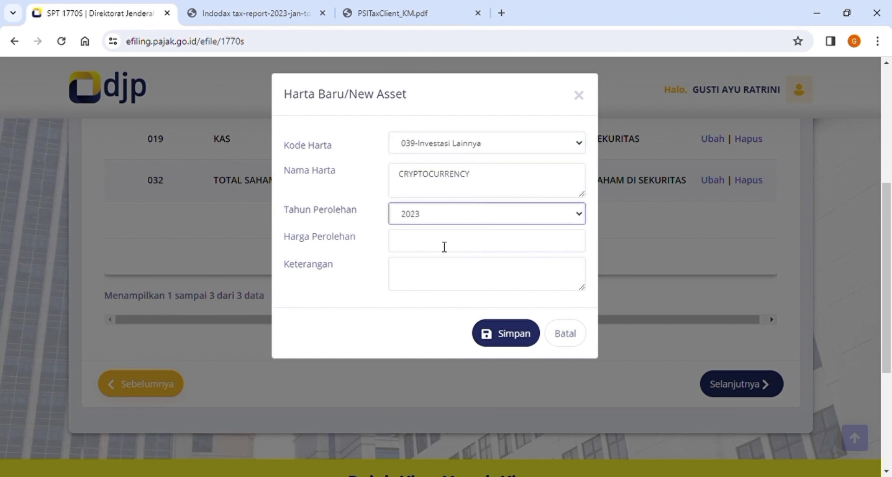
Step: Enter cost 100.000, describe it TOTAL CRYPTO DI INDODAX, and save
{"action": "left_click", "coordinate": [422, 250]}
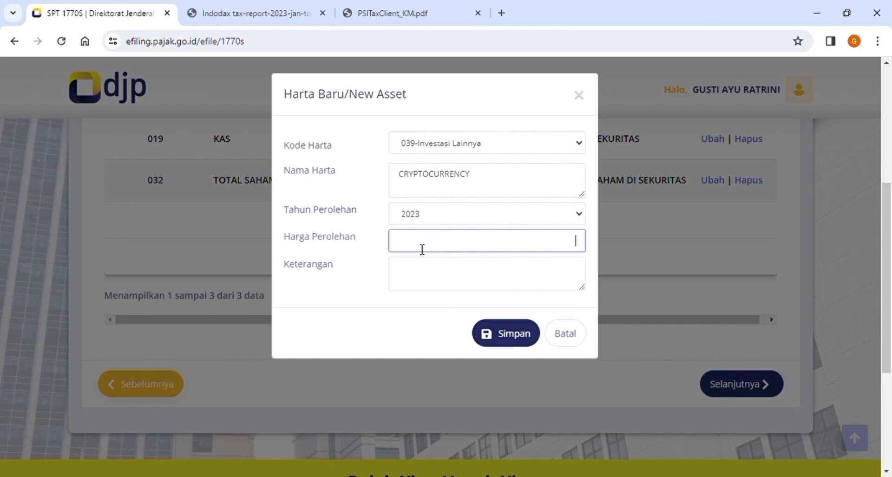
{"action": "type", "text": "1000000"}
{"action": "left_click", "coordinate": [432, 288]}
{"action": "type", "text": "CRYPTO DI INDODAX"}
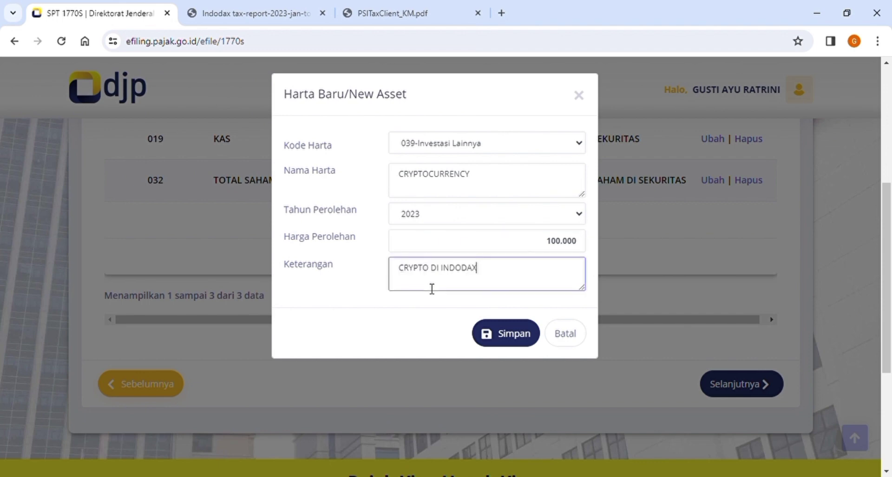
{"action": "left_click", "coordinate": [405, 268]}
{"action": "type", "text": "TOTAL"}
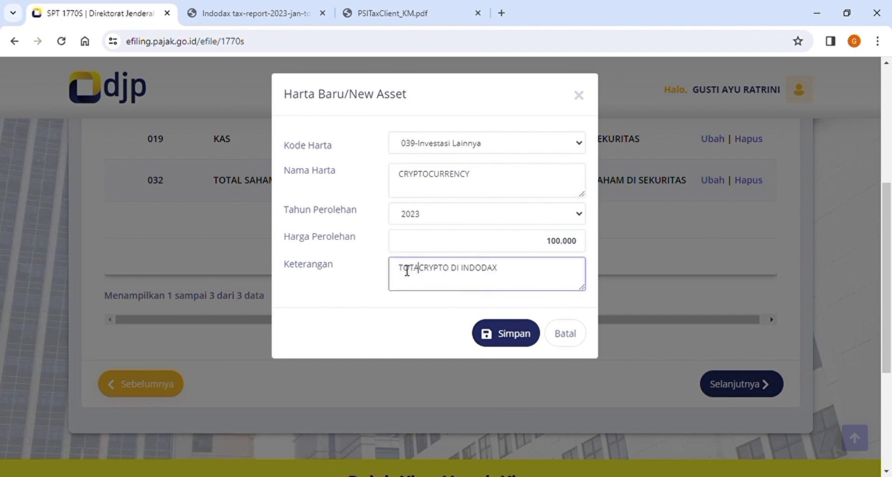
{"action": "left_click", "coordinate": [524, 340]}
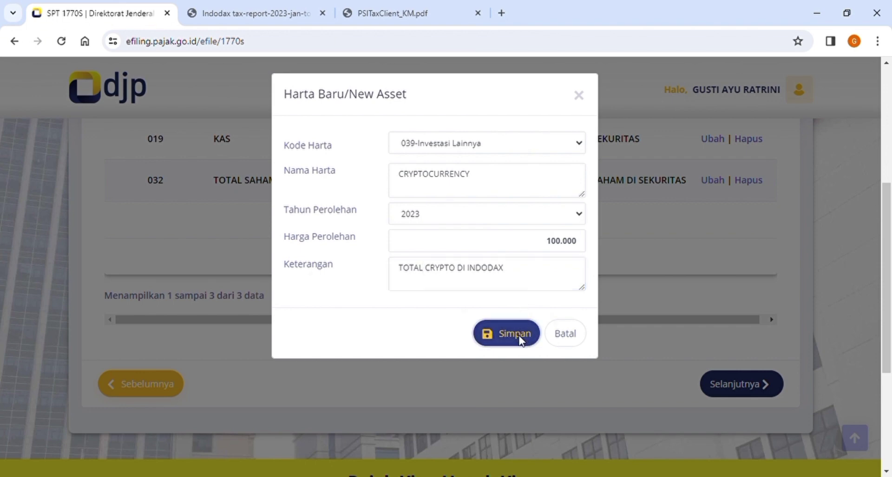
{"action": "scroll", "coordinate": [525, 341], "scroll_direction": "up", "scroll_amount": 3}
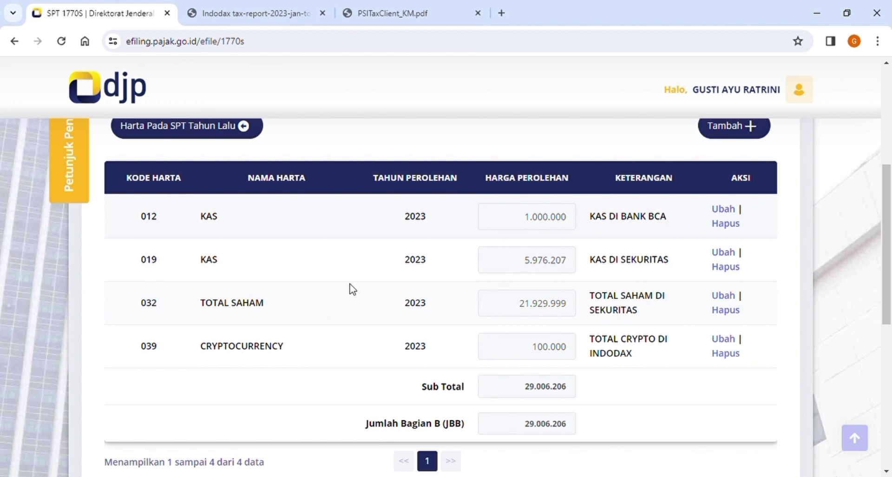
Step: Start a FOREX asset with code 019 and acquisition year 2023
{"action": "left_click", "coordinate": [734, 124]}
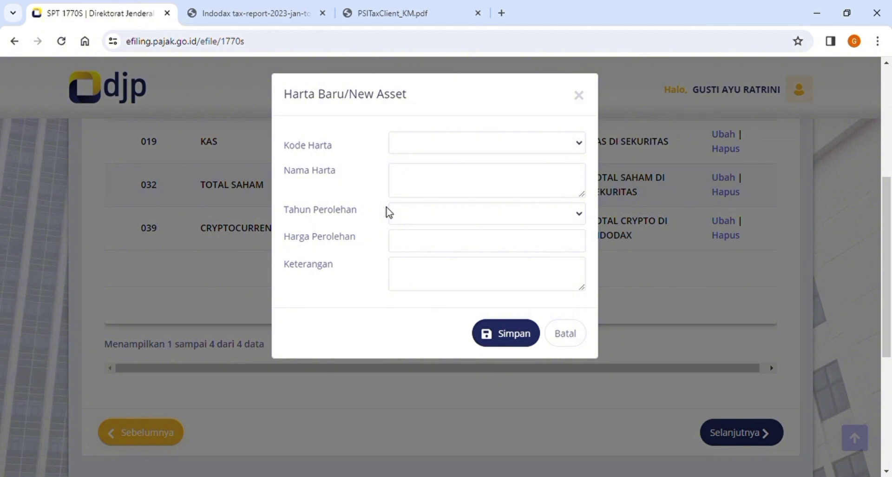
{"action": "left_click", "coordinate": [448, 153]}
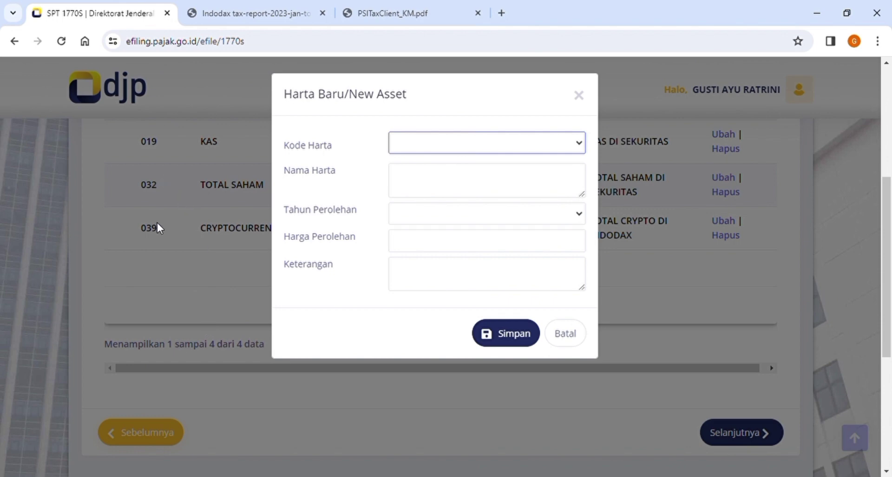
{"action": "type", "text": "019-Setara Kas Lainnya"}
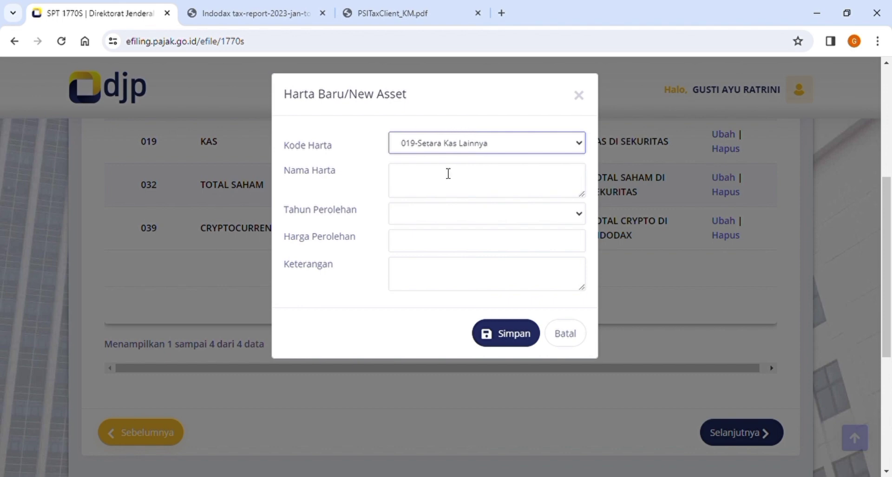
{"action": "left_click", "coordinate": [428, 193]}
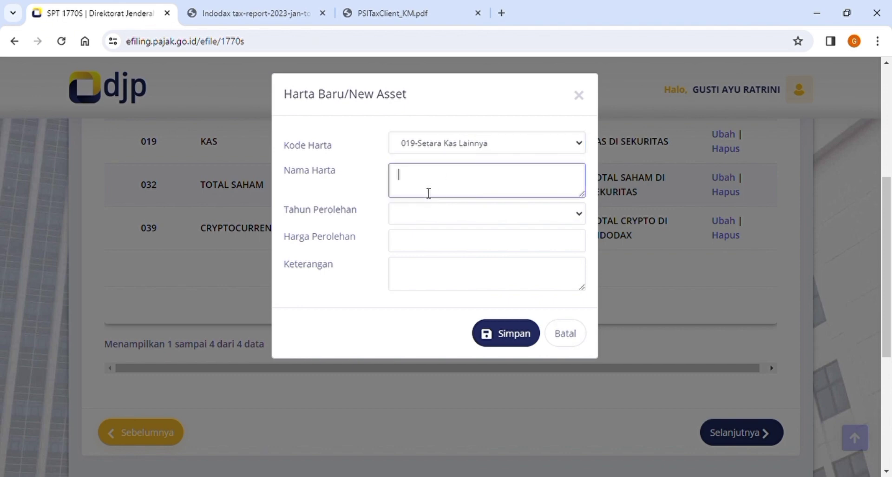
{"action": "type", "text": "FOREX"}
{"action": "left_click", "coordinate": [437, 216]}
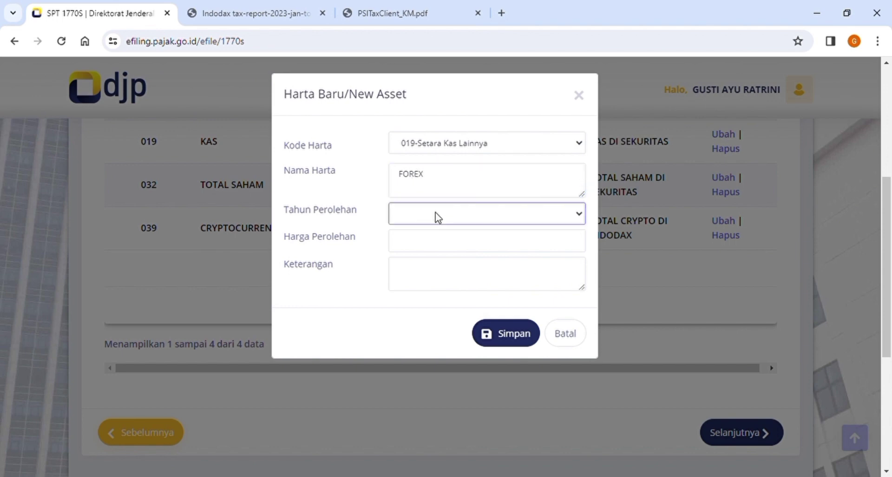
{"action": "key", "text": "Down"}
Step: Enter cost 1.000.000, describe it TOTAL ASET DI FOREX, and save
{"action": "left_click", "coordinate": [444, 247]}
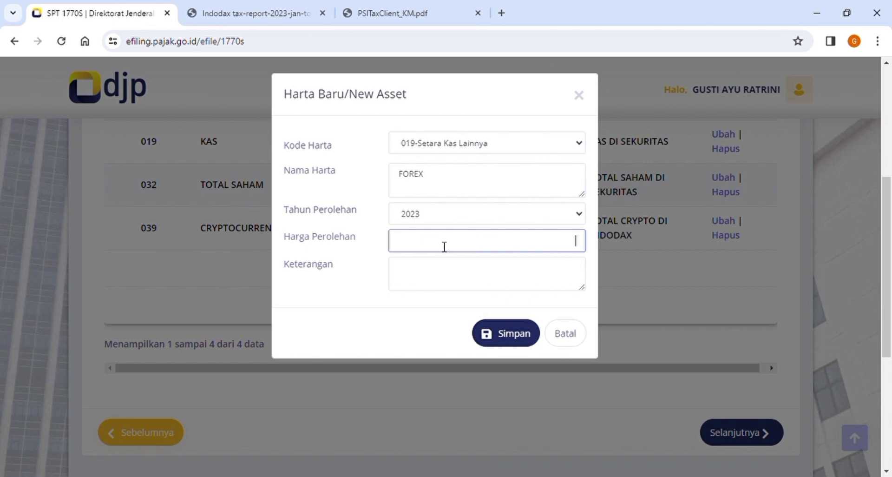
{"action": "type", "text": "1.000.000"}
{"action": "left_click", "coordinate": [439, 269]}
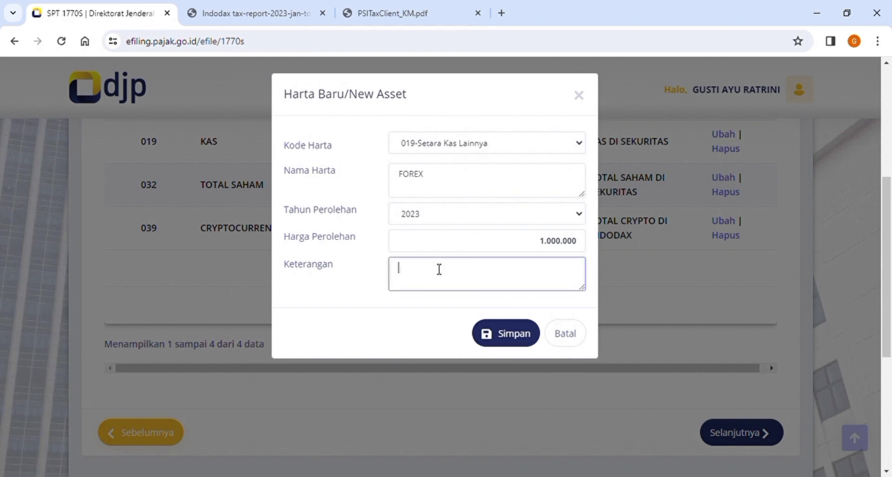
{"action": "type", "text": "TOTAL ASET DI FOREX"}
{"action": "left_click", "coordinate": [524, 339]}
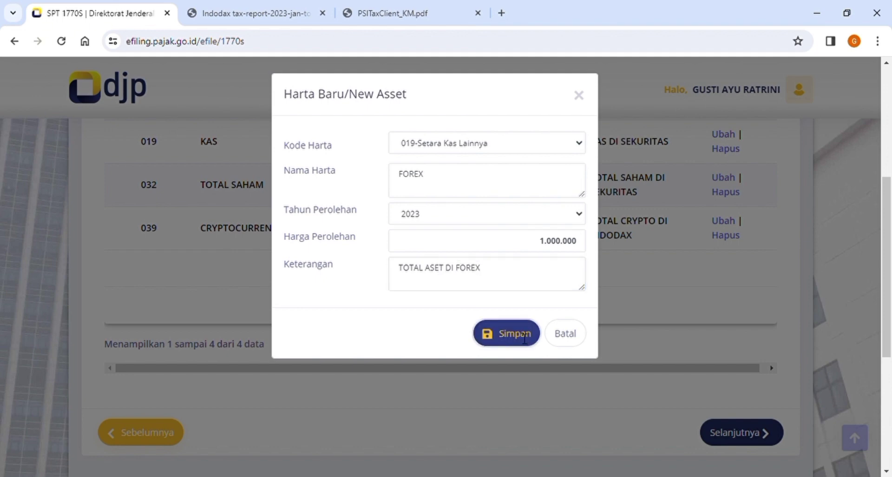
{"action": "scroll", "coordinate": [525, 339], "scroll_direction": "down", "scroll_amount": 1}
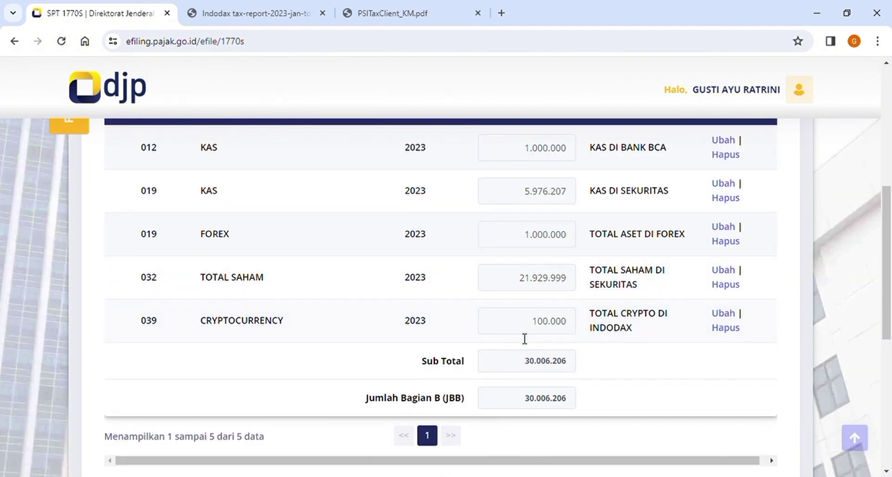
{"action": "scroll", "coordinate": [683, 347], "scroll_direction": "up", "scroll_amount": 1}
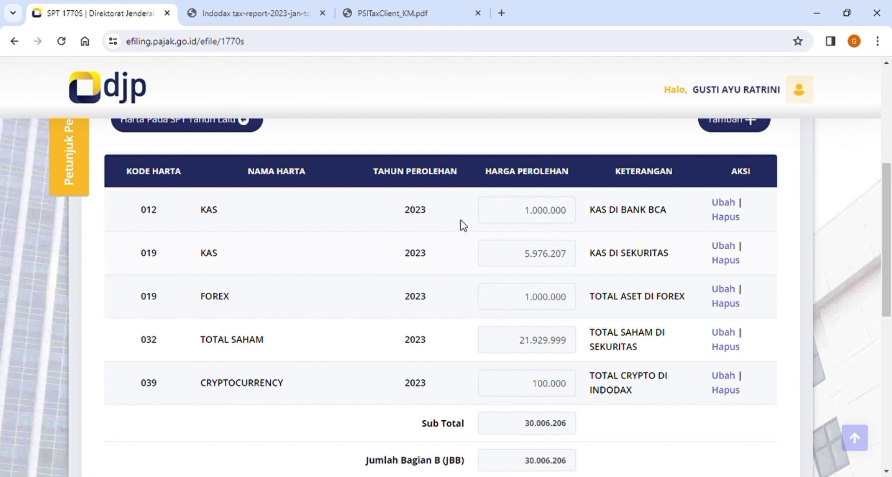
{"action": "left_click", "coordinate": [763, 126]}
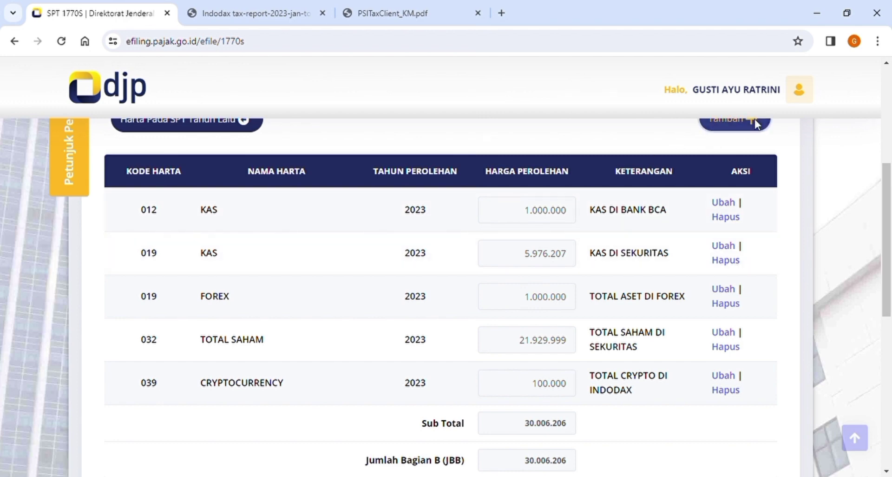
Step: Set asset code 036-Reksadana, name REKSADANA, and acquisition year 2023
{"action": "left_click", "coordinate": [447, 151]}
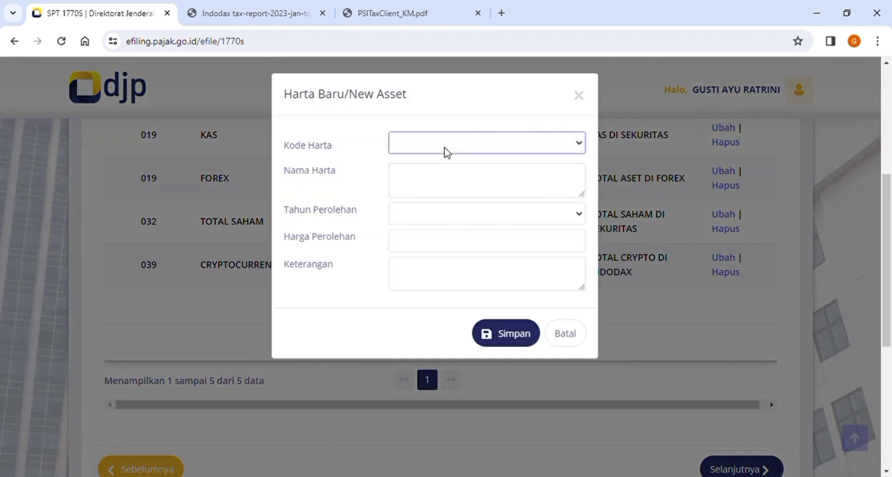
{"action": "left_click", "coordinate": [157, 371]}
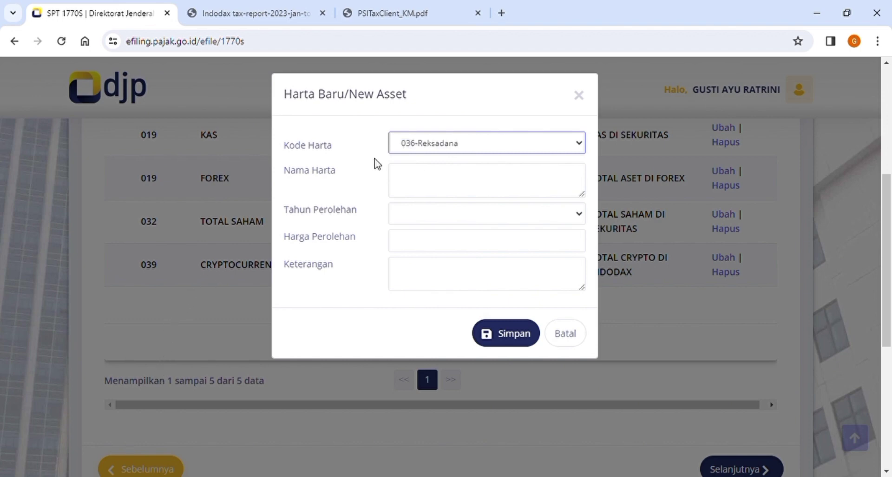
{"action": "left_click", "coordinate": [415, 184]}
{"action": "type", "text": "REKSADANA"}
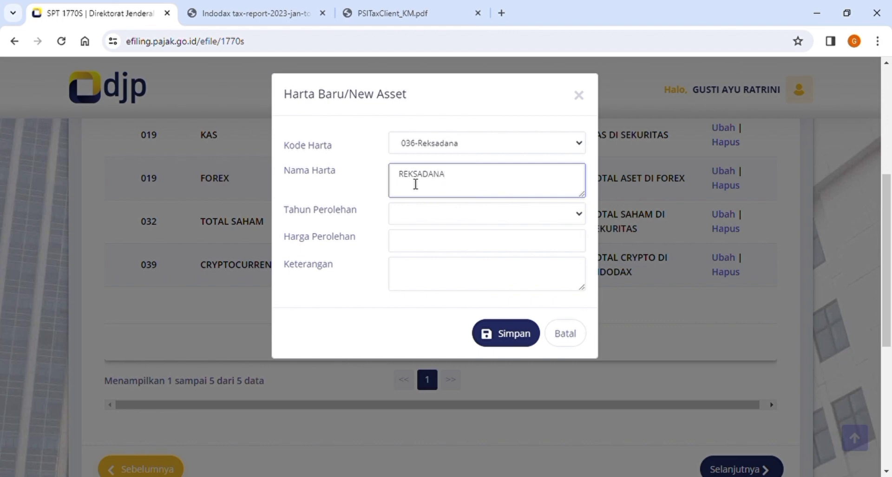
{"action": "left_click", "coordinate": [427, 217]}
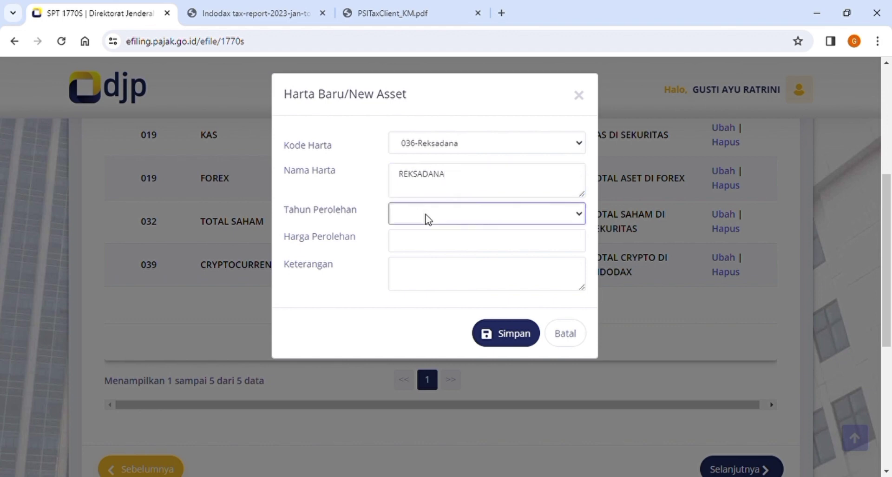
{"action": "left_click", "coordinate": [435, 245]}
Step: Enter cost 1.000.000, describe it REKSADANA MANDIRI, and save
{"action": "left_click", "coordinate": [441, 246]}
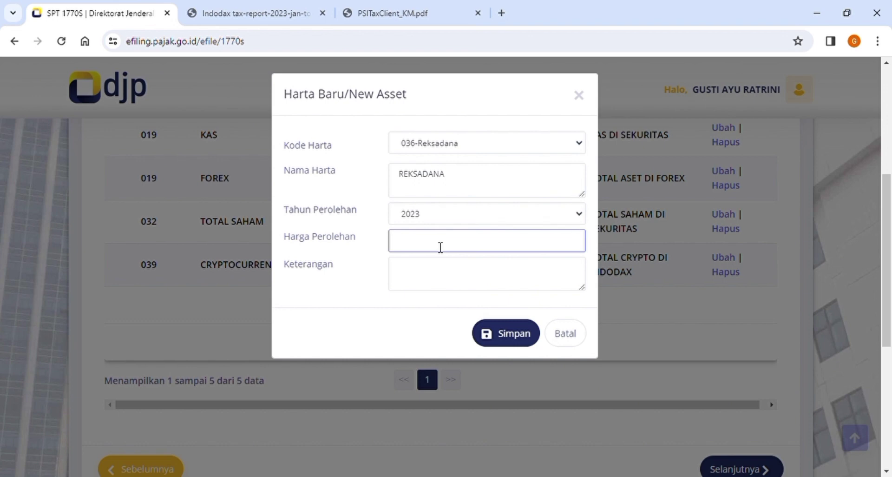
{"action": "type", "text": "1000000"}
{"action": "left_click", "coordinate": [503, 271]}
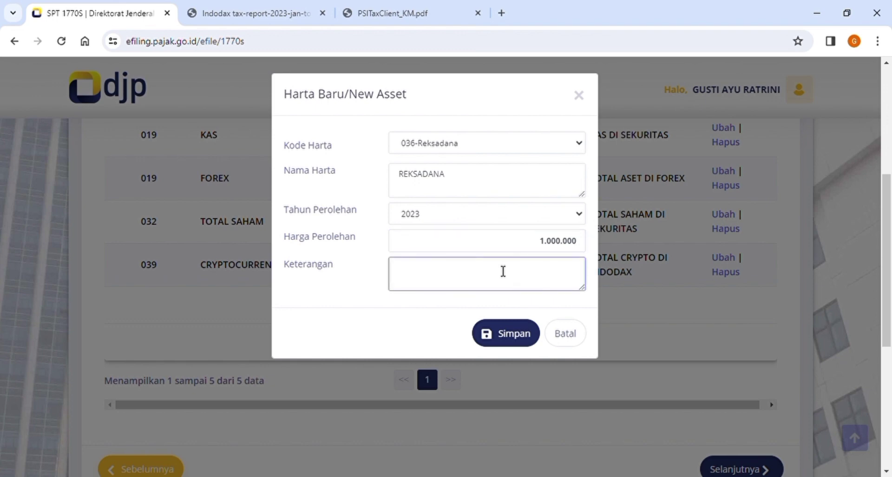
{"action": "type", "text": "REKSADANA MANDIRI"}
{"action": "left_click", "coordinate": [506, 331]}
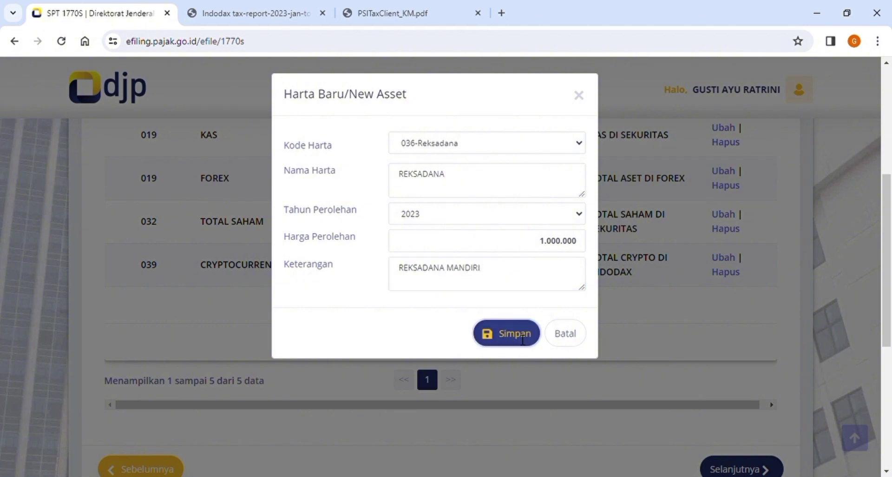
{"action": "scroll", "coordinate": [523, 339], "scroll_direction": "down", "scroll_amount": 1}
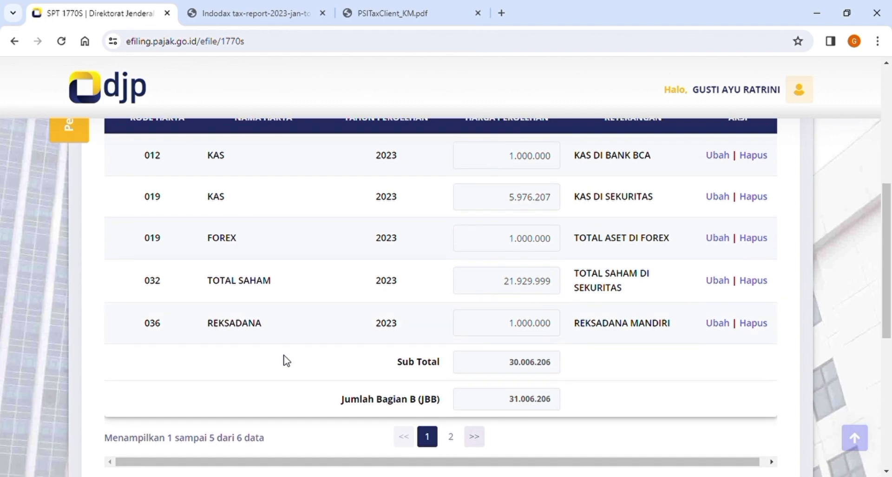
Step: Review both pages of the six-asset table, then continue to page 9's debts question
{"action": "left_click", "coordinate": [450, 437]}
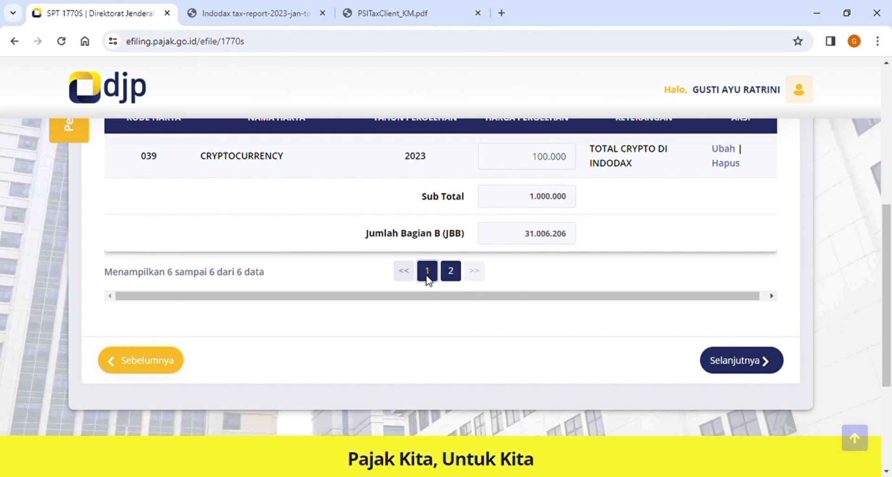
{"action": "left_click", "coordinate": [428, 274]}
{"action": "scroll", "coordinate": [426, 279], "scroll_direction": "down", "scroll_amount": 3}
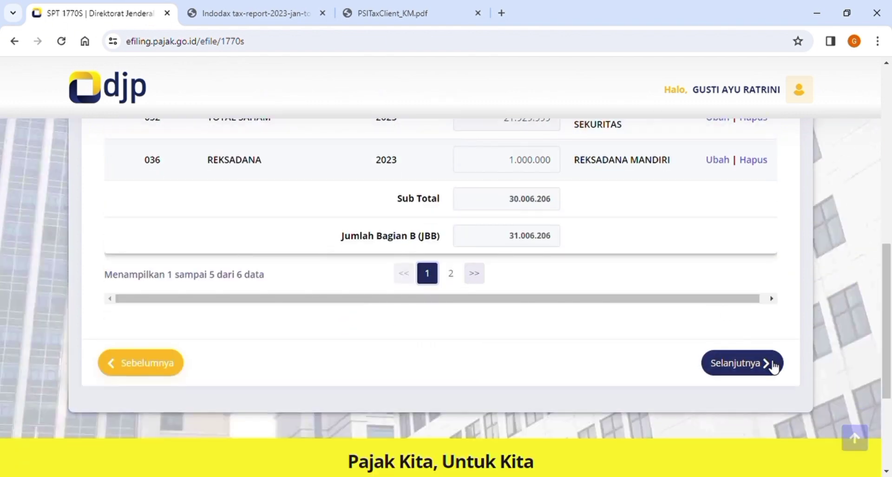
{"action": "scroll", "coordinate": [637, 171], "scroll_direction": "up", "scroll_amount": 3}
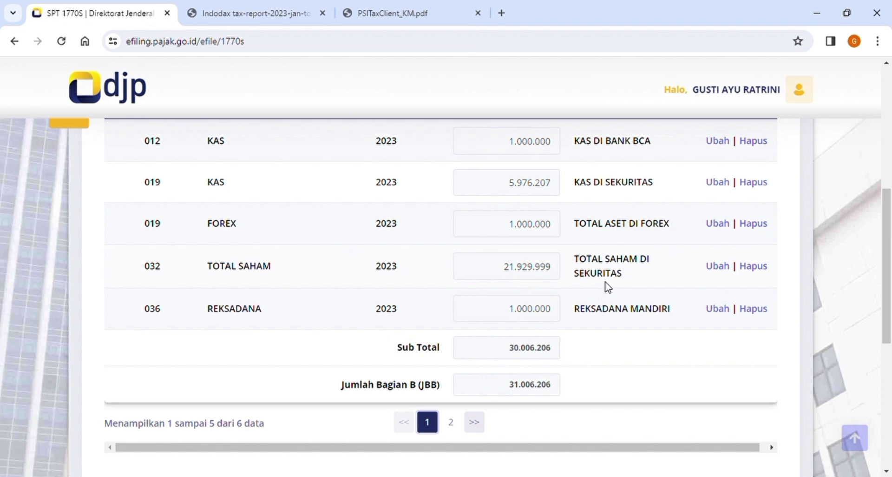
{"action": "scroll", "coordinate": [608, 286], "scroll_direction": "down", "scroll_amount": 2}
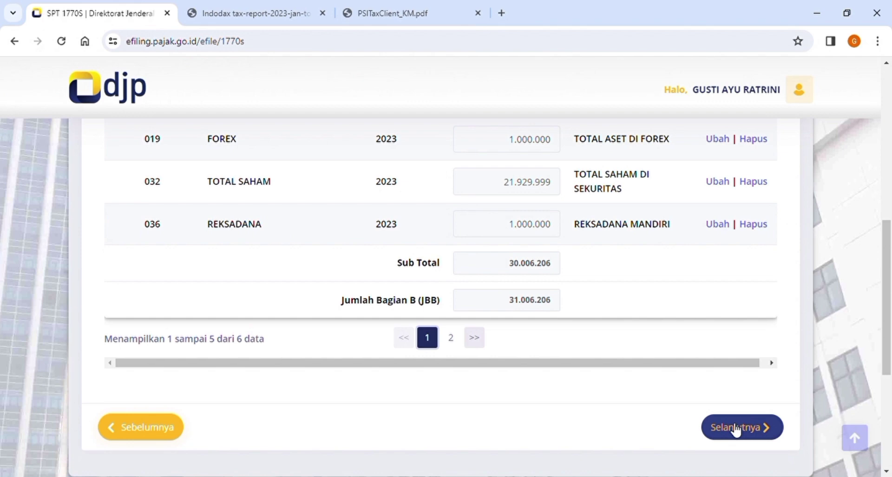
{"action": "left_click", "coordinate": [736, 429]}
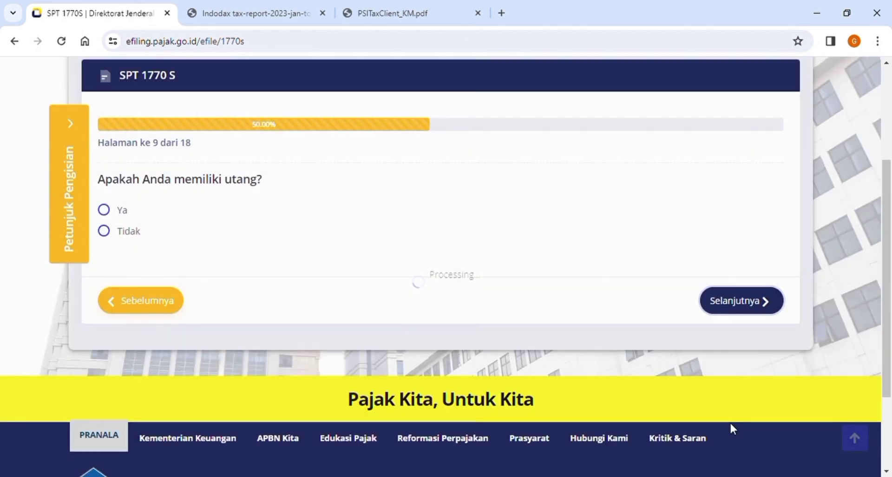
Step: Answer Tidak to having debts and to having dependants
{"action": "scroll", "coordinate": [390, 317], "scroll_direction": "down", "scroll_amount": 2}
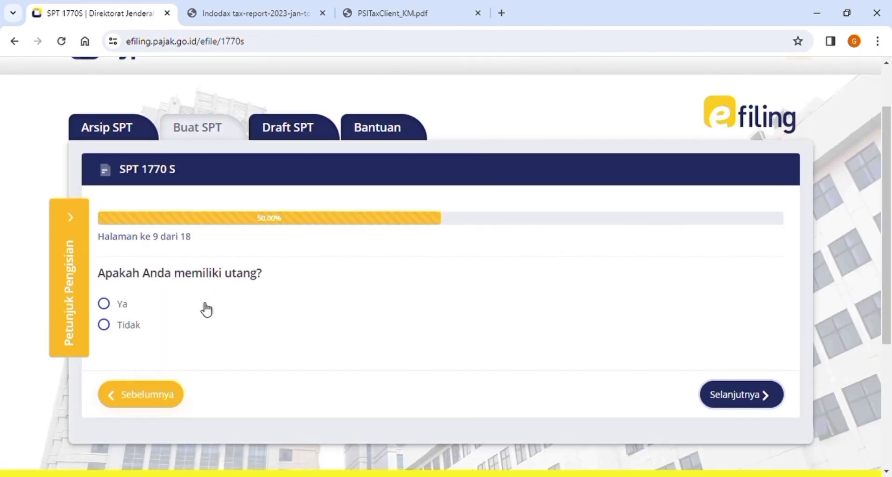
{"action": "left_click", "coordinate": [105, 326]}
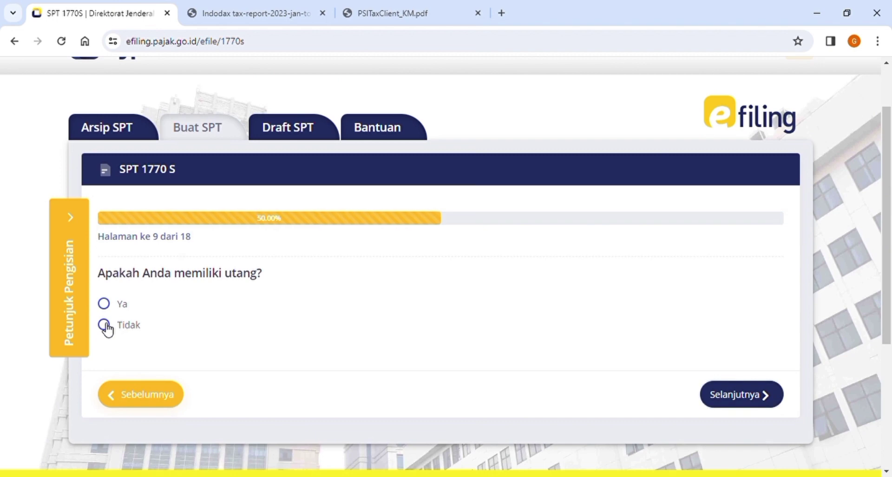
{"action": "left_click", "coordinate": [730, 401]}
{"action": "scroll", "coordinate": [421, 359], "scroll_direction": "down", "scroll_amount": 1}
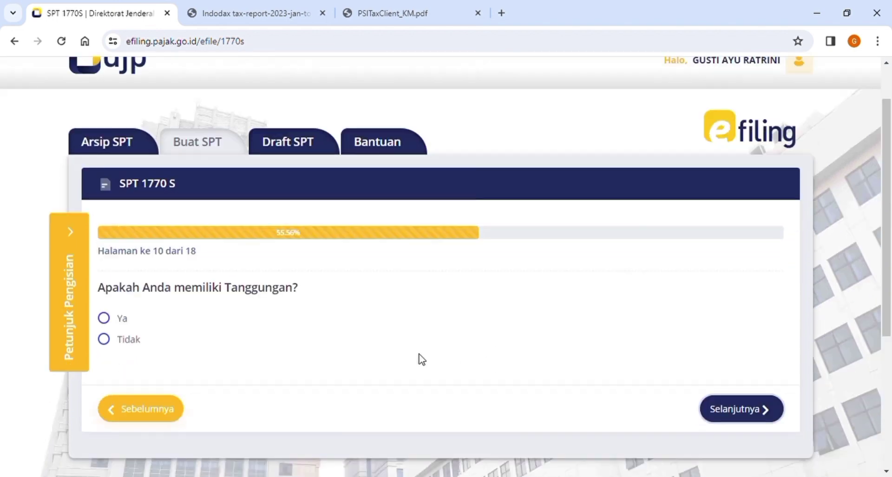
{"action": "scroll", "coordinate": [421, 360], "scroll_direction": "down", "scroll_amount": 1}
{"action": "left_click", "coordinate": [105, 329]}
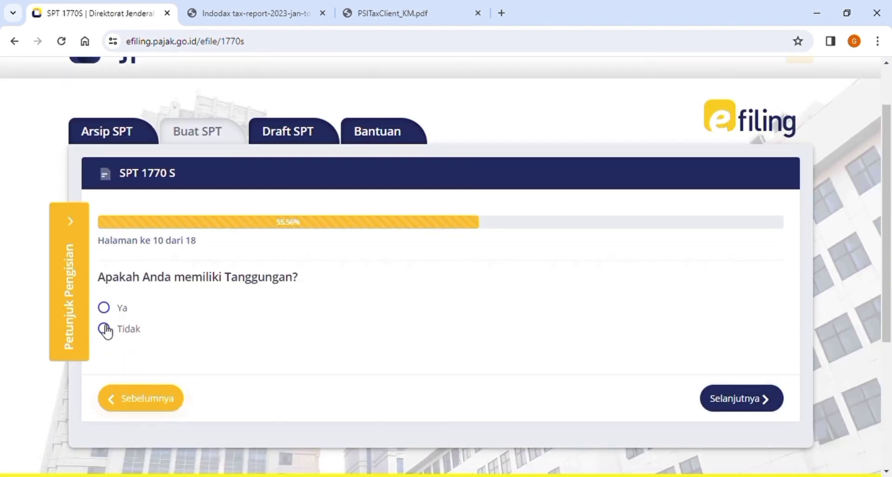
{"action": "left_click", "coordinate": [742, 397]}
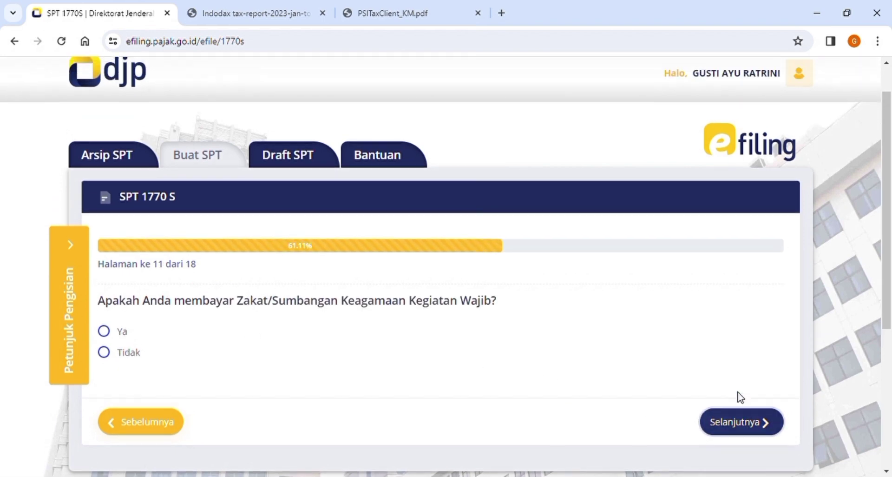
Step: Answer Tidak to paying mandatory zakat and continue to the marital status page
{"action": "scroll", "coordinate": [531, 362], "scroll_direction": "down", "scroll_amount": 1}
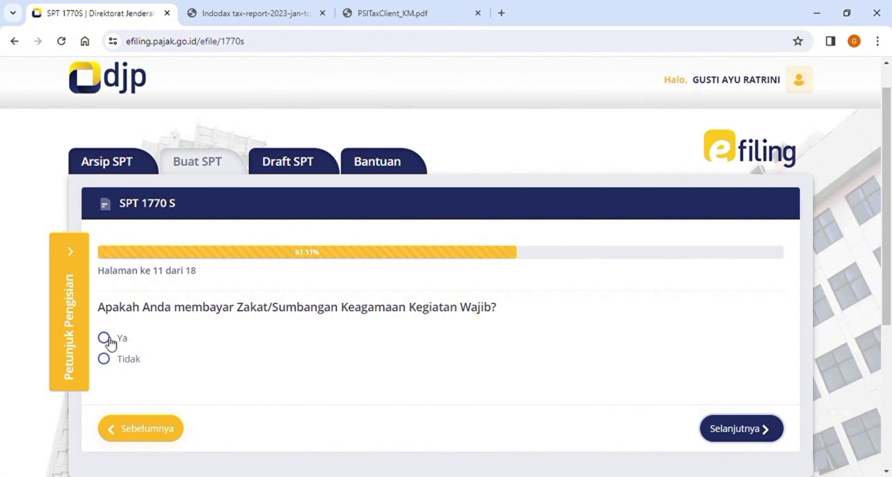
{"action": "left_click", "coordinate": [106, 339]}
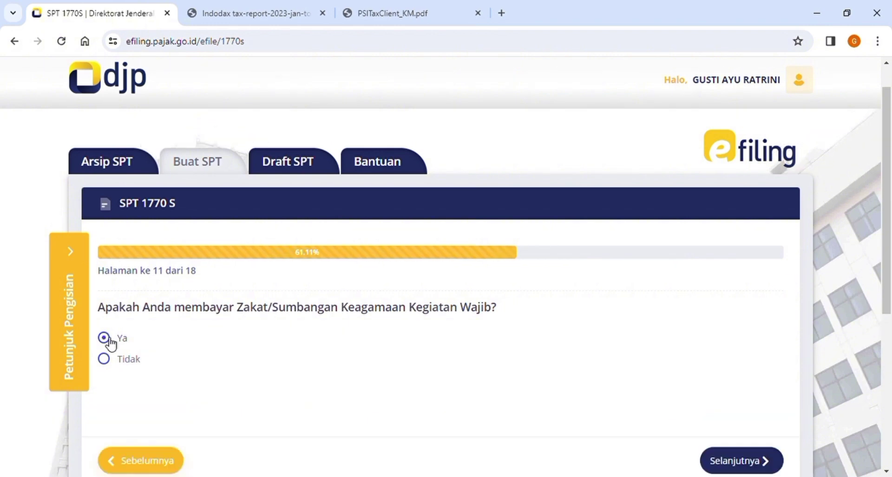
{"action": "scroll", "coordinate": [107, 343], "scroll_direction": "down", "scroll_amount": 1}
{"action": "scroll", "coordinate": [106, 343], "scroll_direction": "down", "scroll_amount": 2}
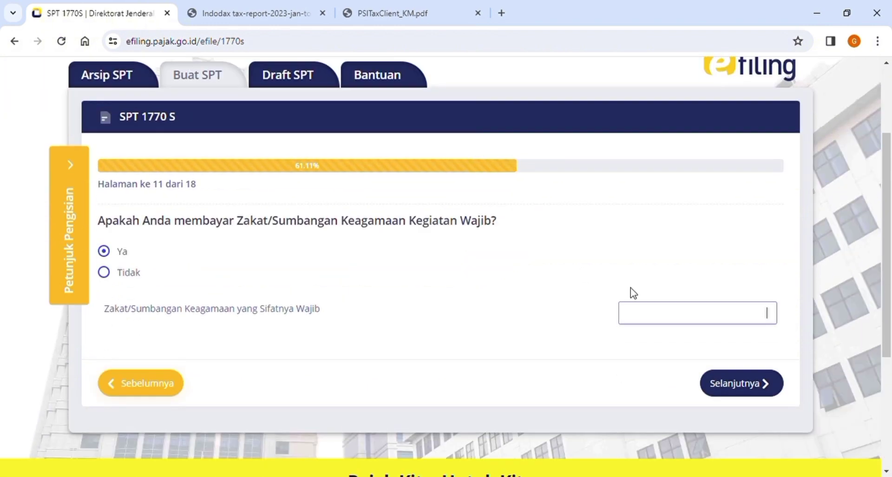
{"action": "left_click", "coordinate": [757, 317]}
{"action": "left_click", "coordinate": [110, 275]}
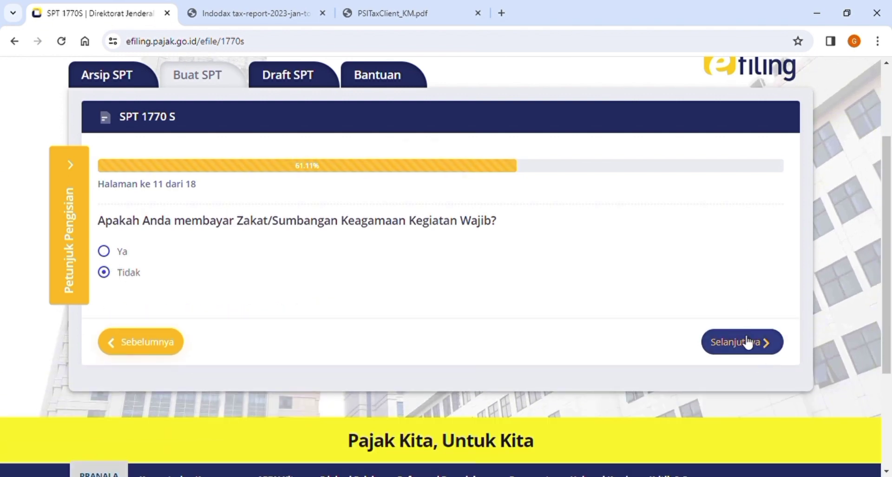
{"action": "left_click", "coordinate": [747, 356]}
{"action": "scroll", "coordinate": [564, 381], "scroll_direction": "down", "scroll_amount": 3}
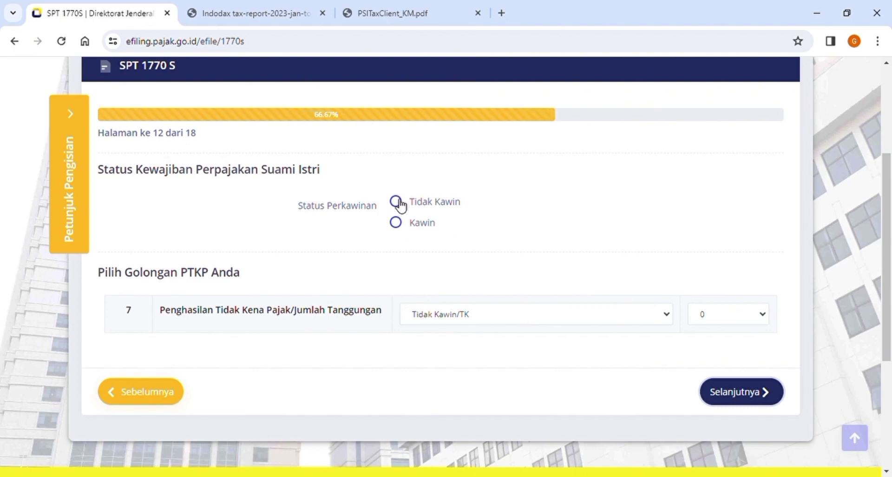
Step: Keep the marital status as Tidak Kawin (TK/0) and continue to page 13
{"action": "left_click", "coordinate": [400, 204]}
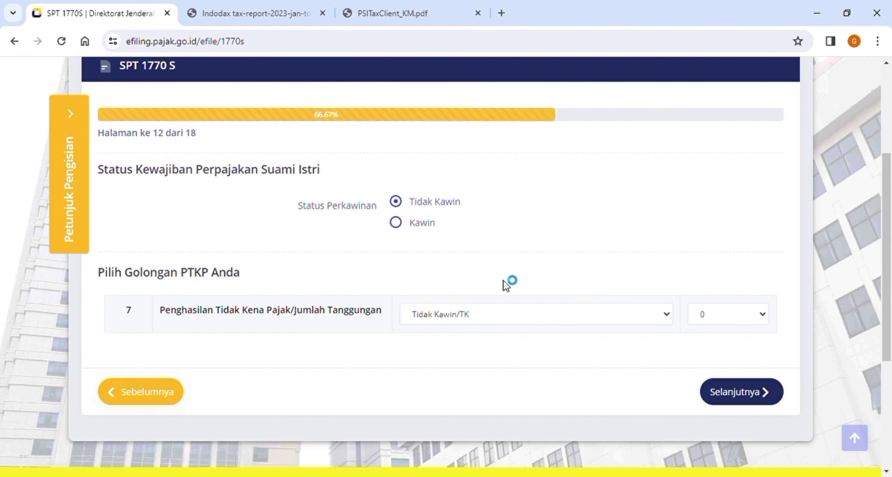
{"action": "scroll", "coordinate": [507, 285], "scroll_direction": "down", "scroll_amount": 1}
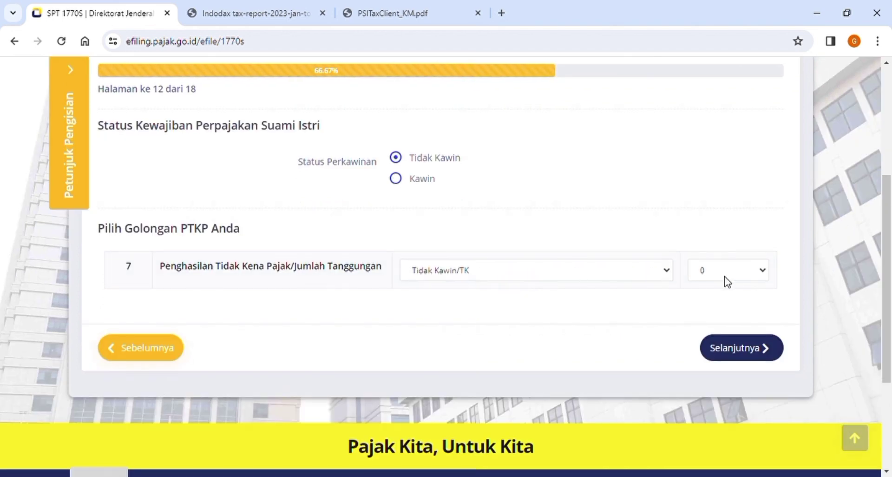
{"action": "left_click", "coordinate": [730, 353]}
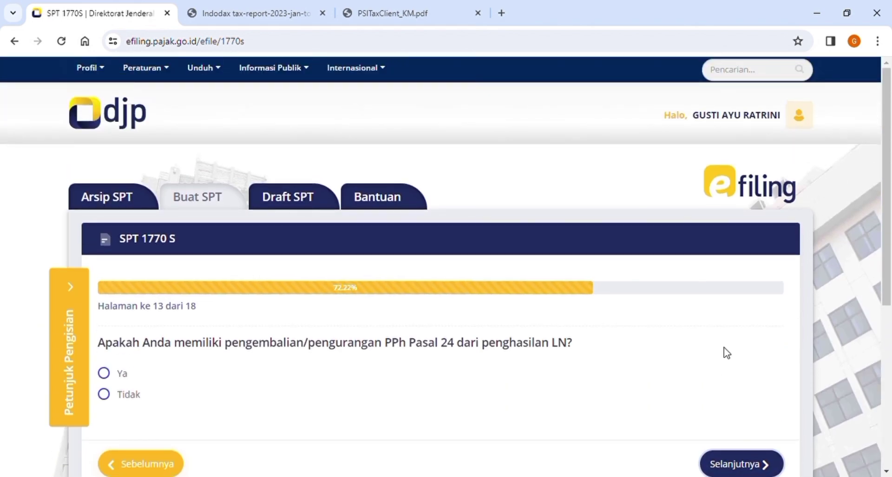
Step: Answer Tidak to the PPh Pasal 24 refund question and continue past the PPh Pasal 25 page
{"action": "scroll", "coordinate": [727, 354], "scroll_direction": "down", "scroll_amount": 2}
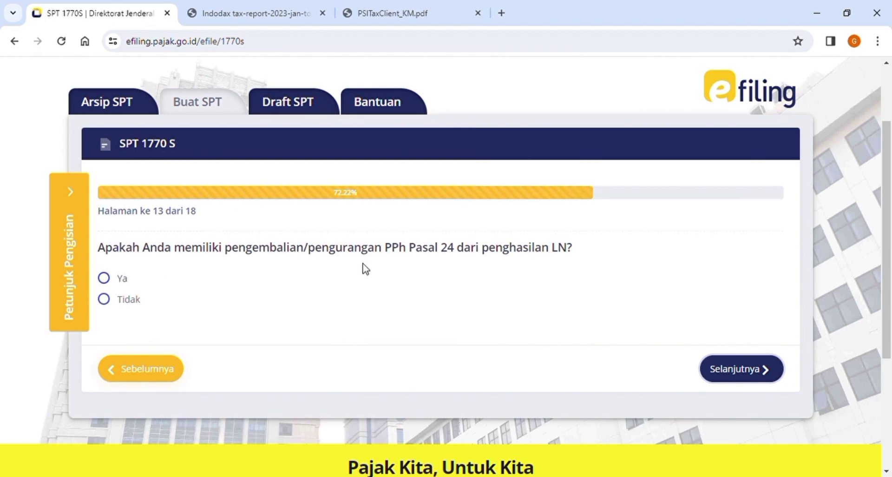
{"action": "left_click", "coordinate": [104, 300]}
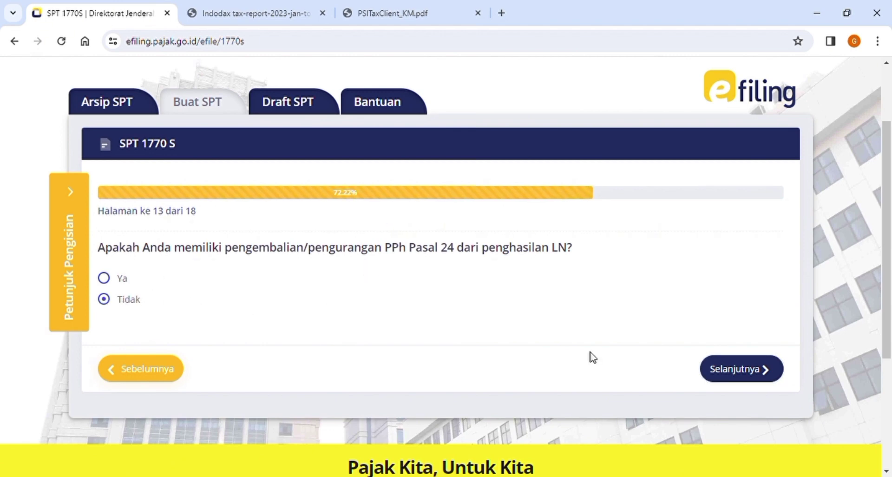
{"action": "left_click", "coordinate": [747, 369]}
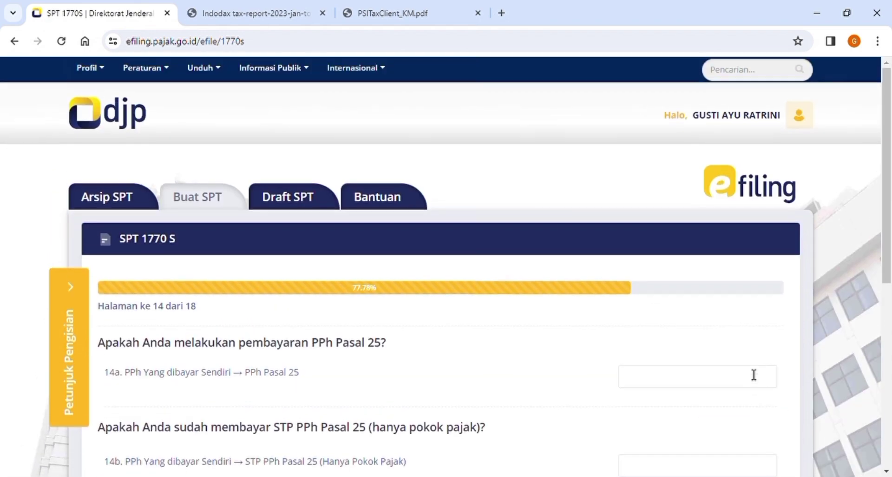
{"action": "scroll", "coordinate": [633, 357], "scroll_direction": "down", "scroll_amount": 4}
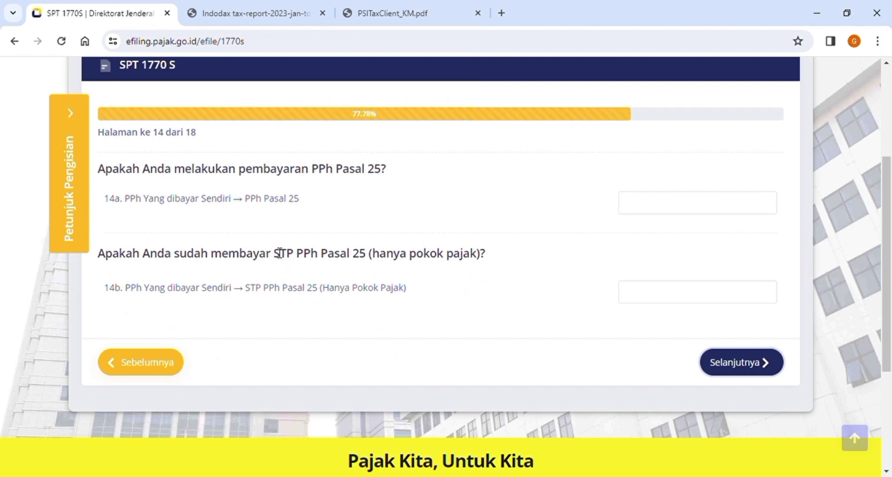
{"action": "left_click", "coordinate": [746, 362]}
{"action": "scroll", "coordinate": [747, 364], "scroll_direction": "down", "scroll_amount": 5}
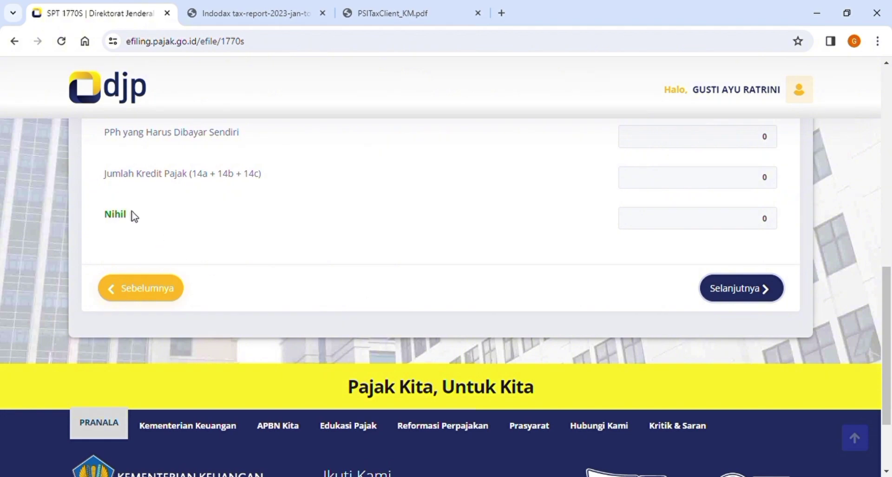
{"action": "scroll", "coordinate": [331, 237], "scroll_direction": "up", "scroll_amount": 3}
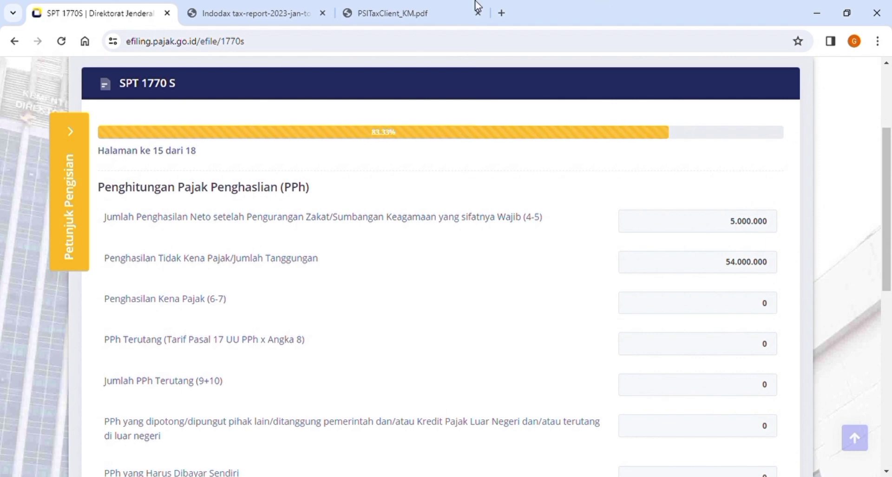
{"action": "left_click", "coordinate": [444, 6]}
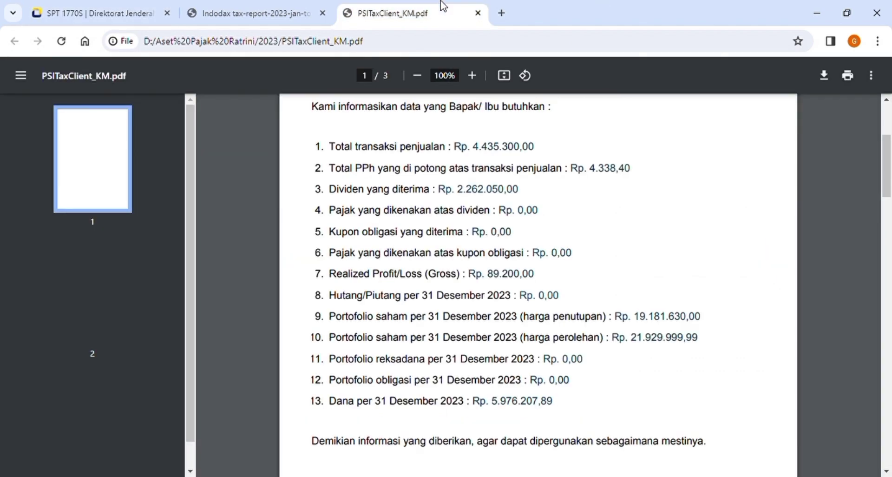
{"action": "left_click", "coordinate": [278, 6]}
{"action": "left_click", "coordinate": [95, 6]}
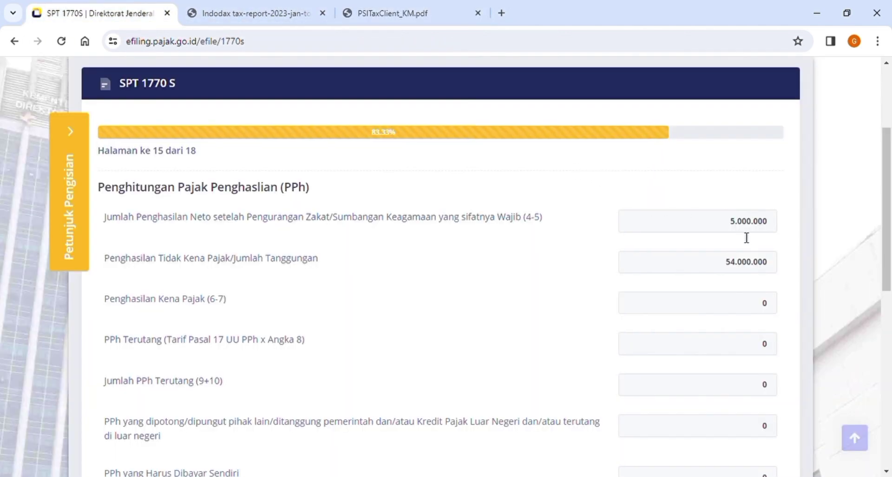
{"action": "scroll", "coordinate": [747, 238], "scroll_direction": "down", "scroll_amount": 4}
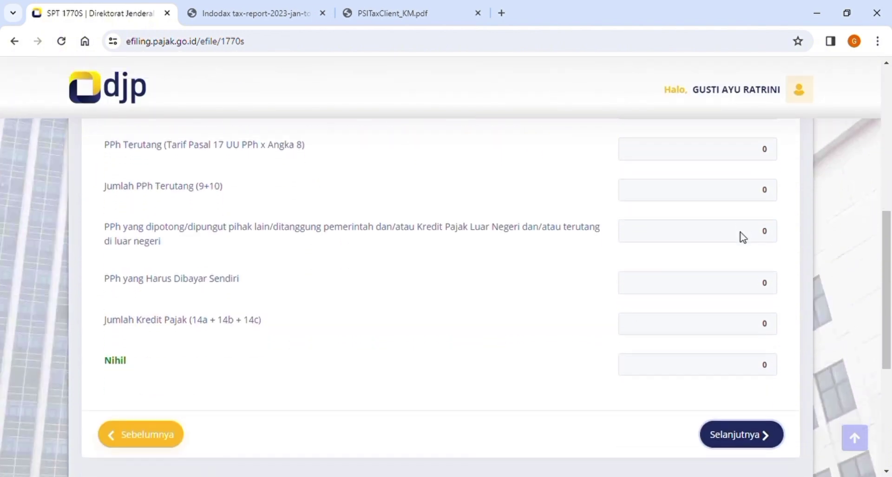
{"action": "scroll", "coordinate": [744, 237], "scroll_direction": "down", "scroll_amount": 1}
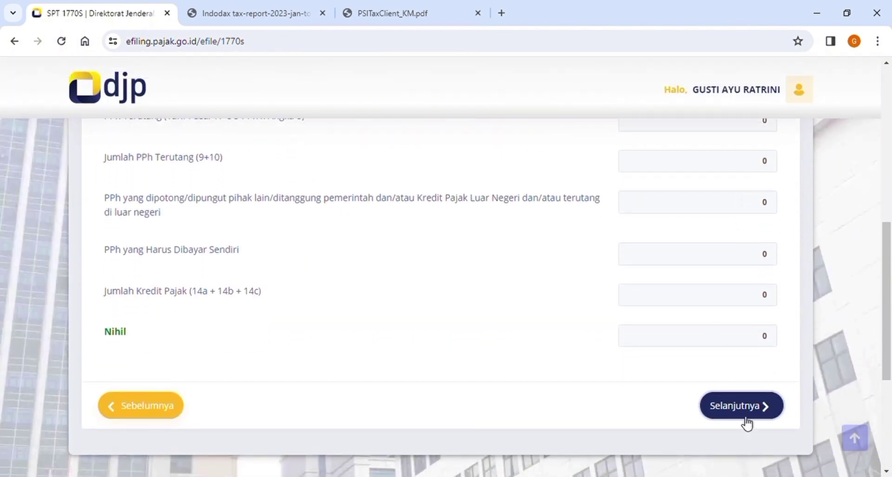
Step: Continue past pages 15 and 16, tick Setuju on the declaration, and review the page 18 summary
{"action": "left_click", "coordinate": [754, 405]}
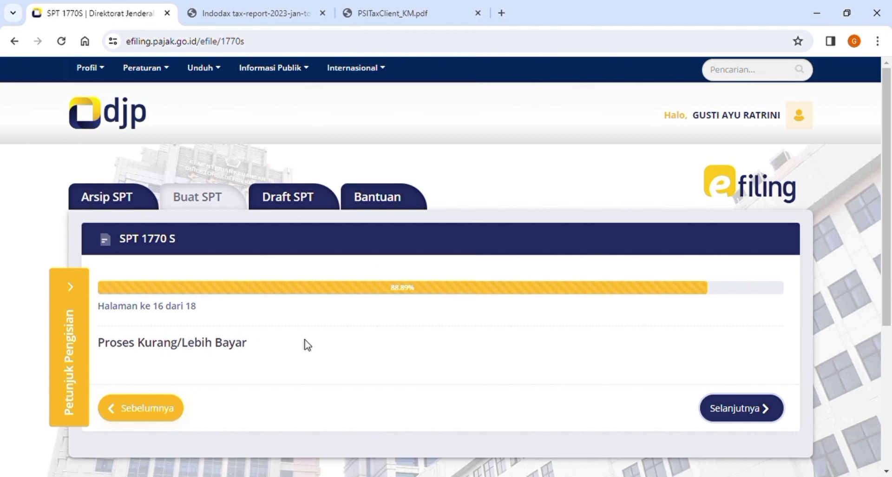
{"action": "left_click", "coordinate": [751, 411]}
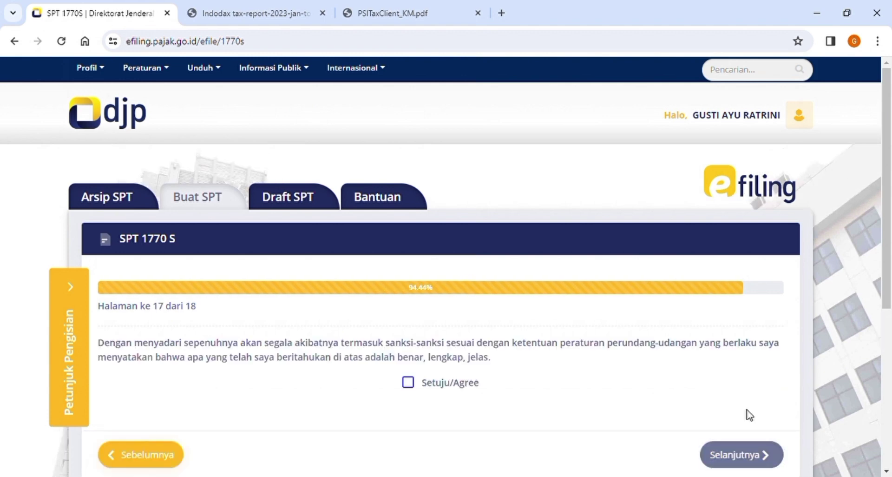
{"action": "left_click", "coordinate": [408, 383]}
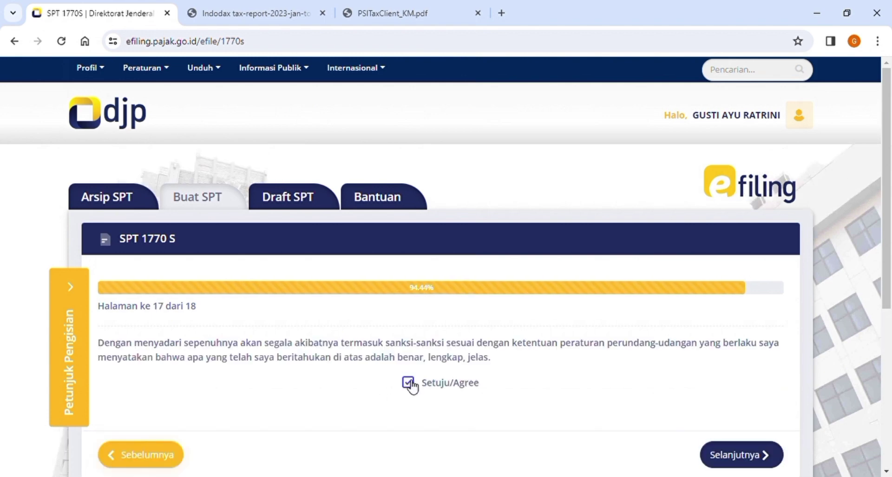
{"action": "left_click", "coordinate": [742, 454]}
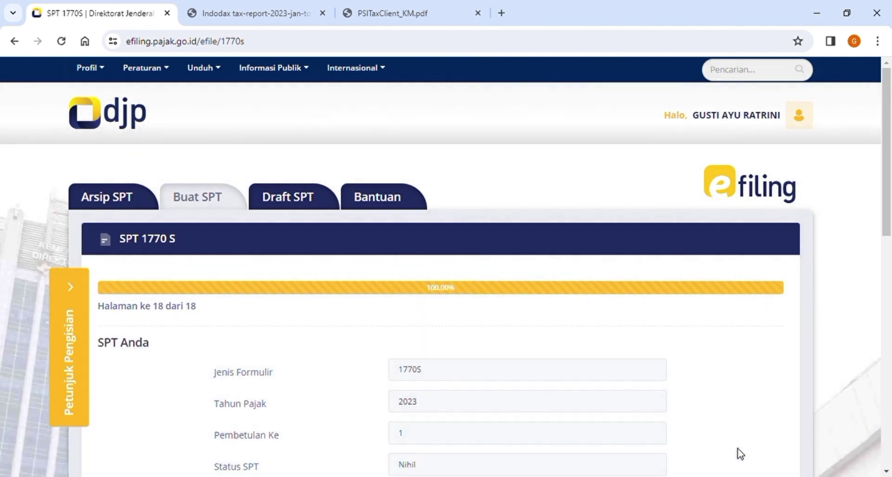
{"action": "scroll", "coordinate": [534, 356], "scroll_direction": "down", "scroll_amount": 4}
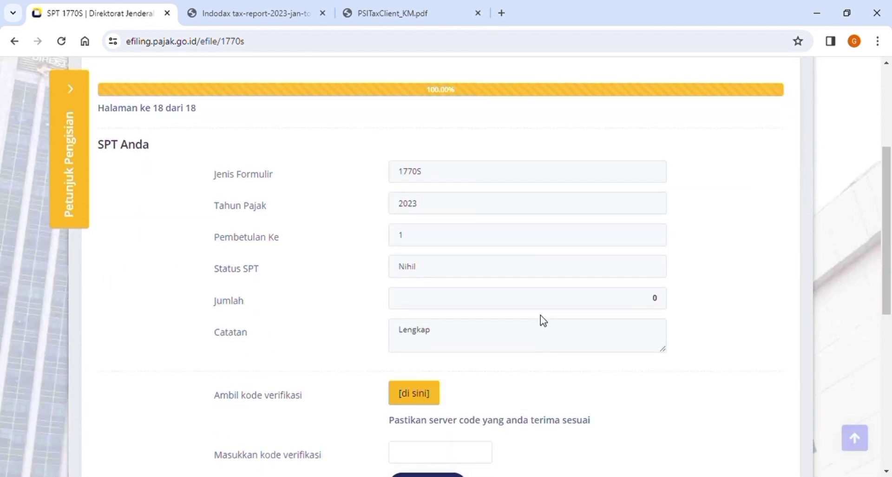
{"action": "scroll", "coordinate": [544, 321], "scroll_direction": "down", "scroll_amount": 1}
{"action": "left_click", "coordinate": [420, 363]}
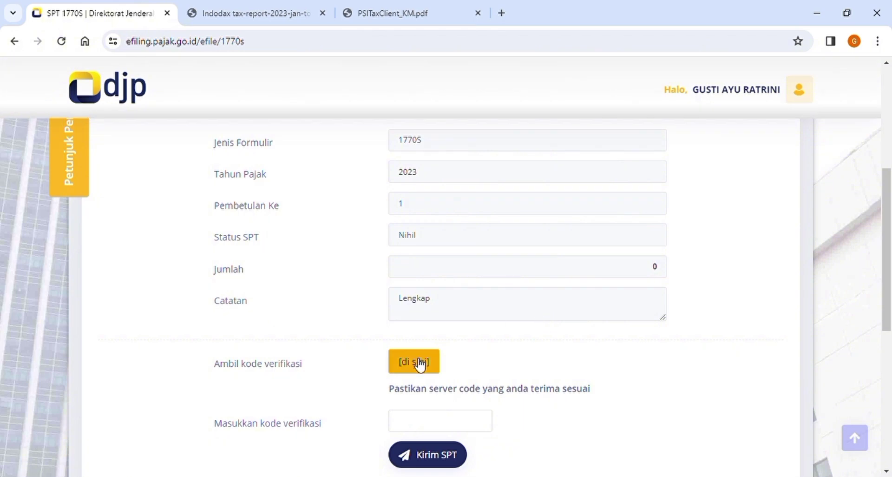
{"action": "scroll", "coordinate": [515, 378], "scroll_direction": "down", "scroll_amount": 1}
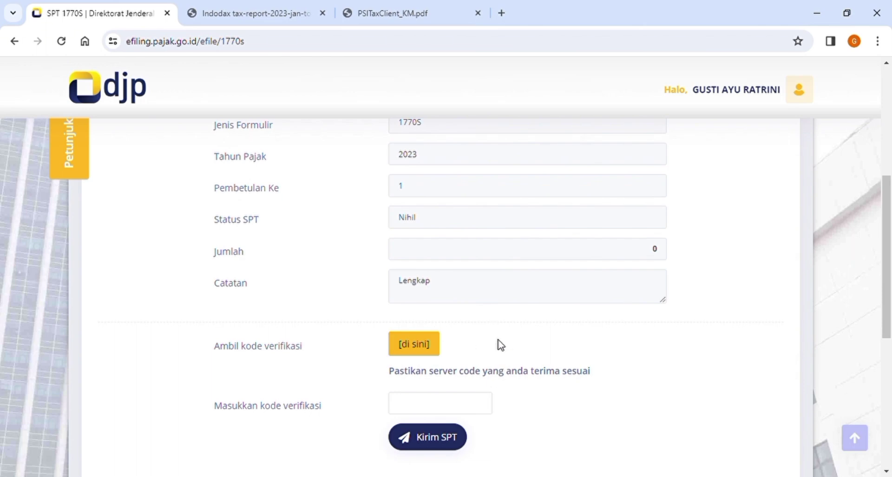
{"action": "left_click", "coordinate": [482, 408]}
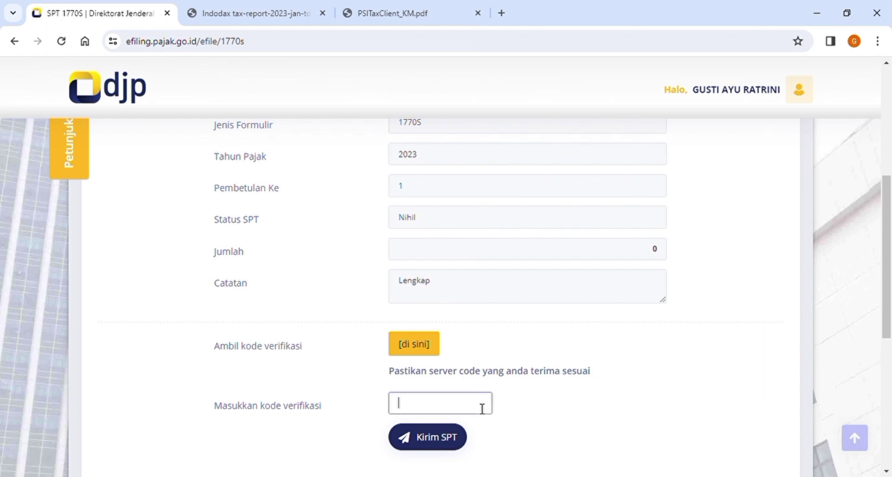
{"action": "left_click", "coordinate": [530, 408]}
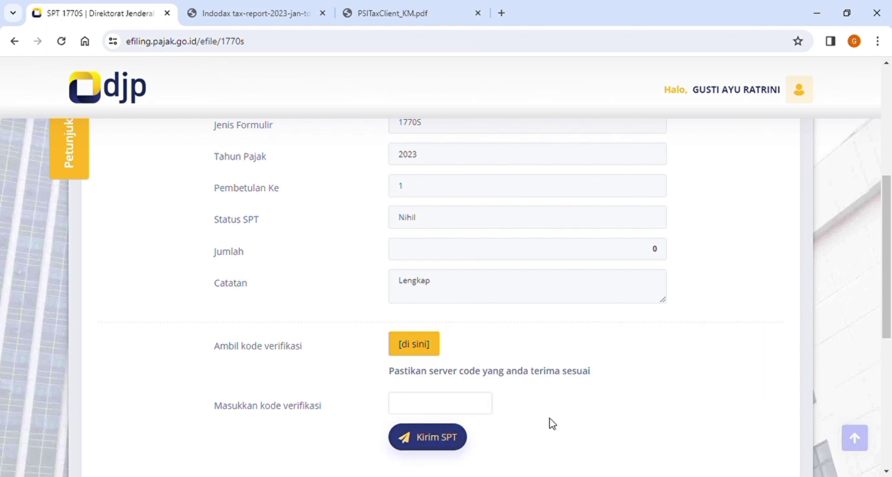
{"action": "scroll", "coordinate": [552, 423], "scroll_direction": "down", "scroll_amount": 2}
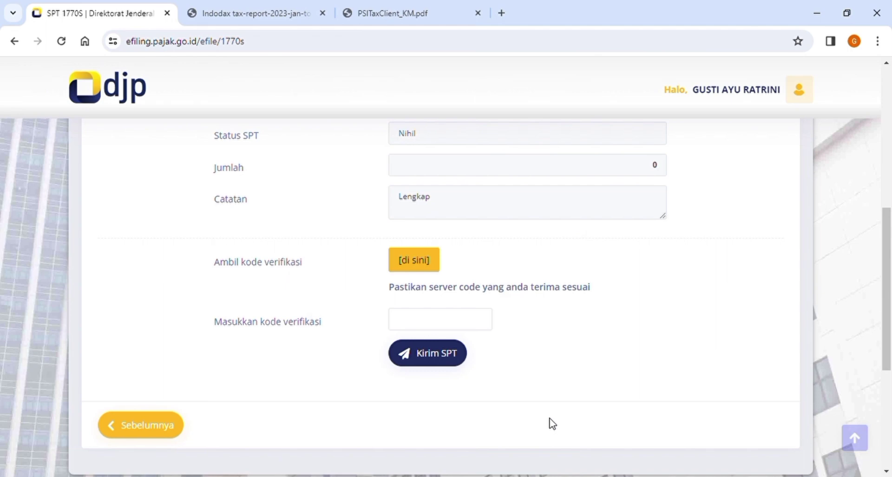
{"action": "scroll", "coordinate": [552, 423], "scroll_direction": "up", "scroll_amount": 7}
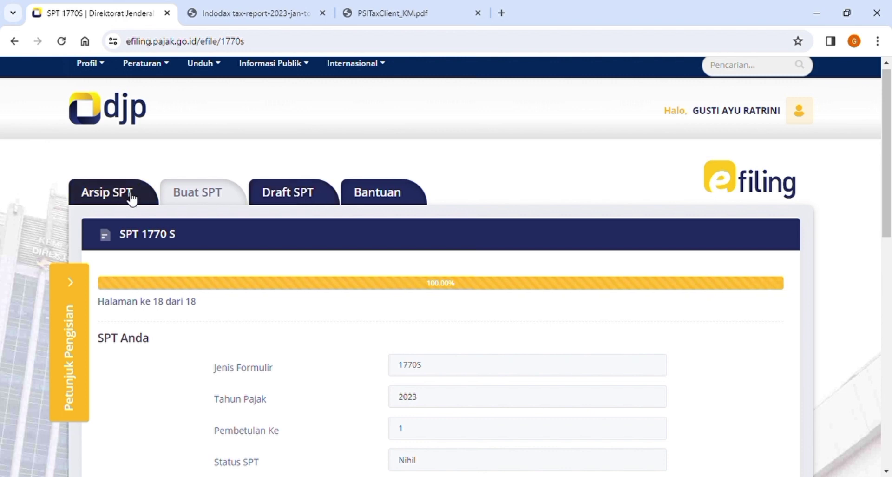
Step: Go to Profil Saya and check under Aktivasi Fitur that eReporting Investasi is enabled
{"action": "left_click", "coordinate": [764, 120]}
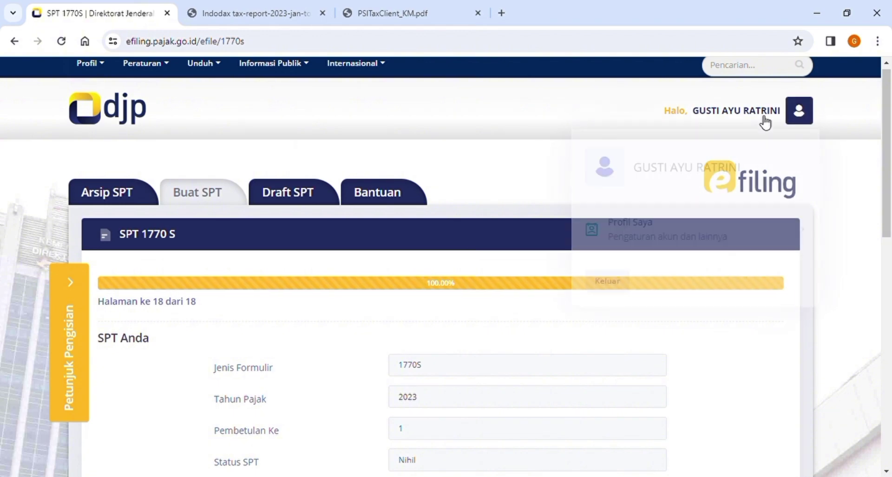
{"action": "left_click", "coordinate": [640, 228]}
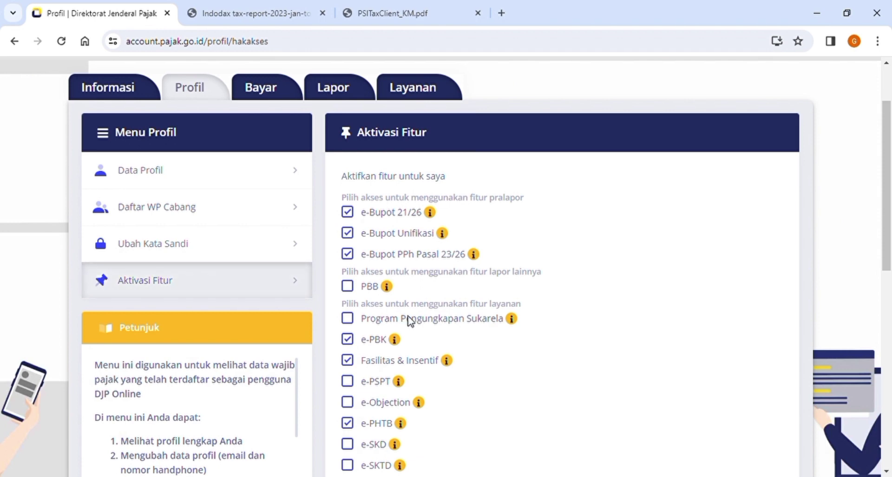
{"action": "scroll", "coordinate": [516, 415], "scroll_direction": "down", "scroll_amount": 3}
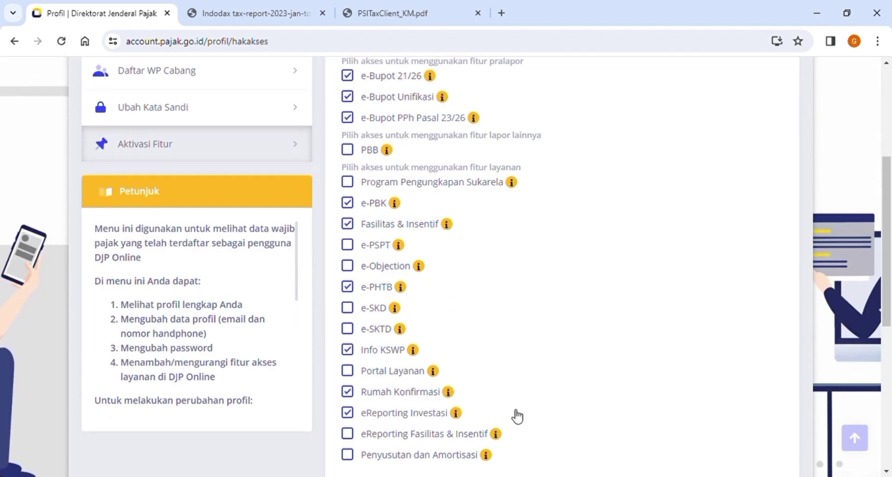
{"action": "scroll", "coordinate": [516, 415], "scroll_direction": "down", "scroll_amount": 1}
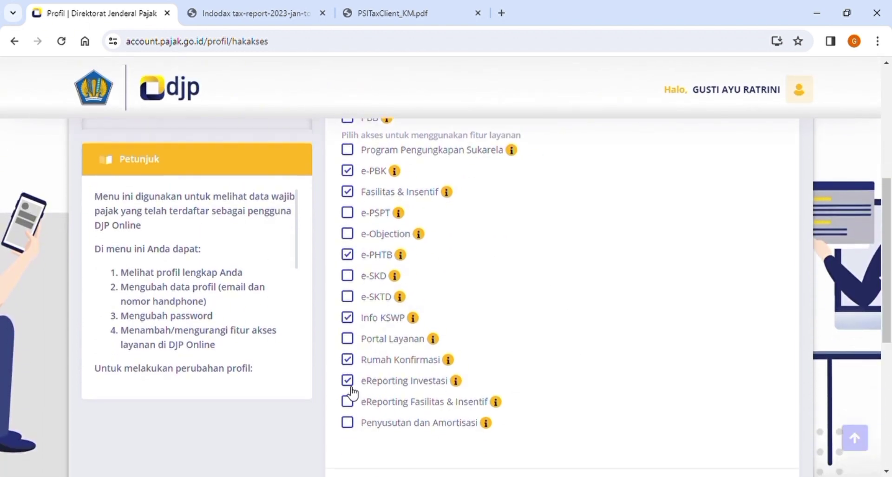
{"action": "scroll", "coordinate": [541, 402], "scroll_direction": "down", "scroll_amount": 2}
{"action": "scroll", "coordinate": [541, 402], "scroll_direction": "down", "scroll_amount": 2}
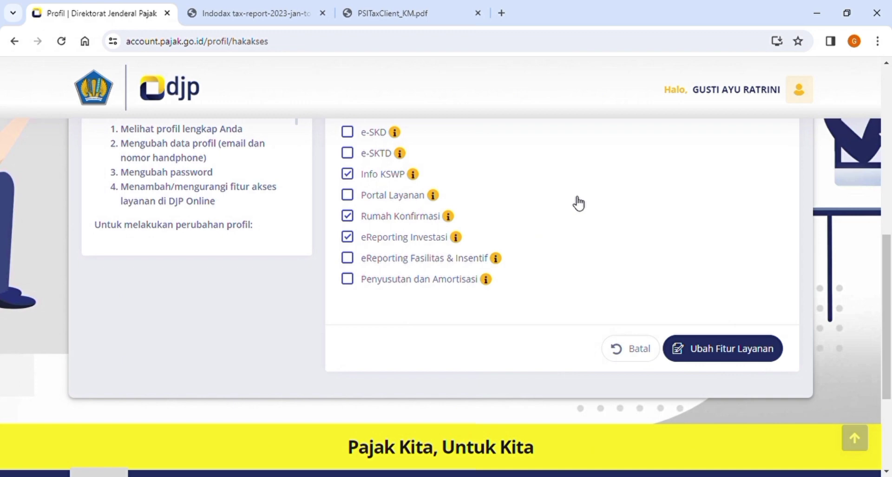
{"action": "scroll", "coordinate": [578, 203], "scroll_direction": "up", "scroll_amount": 8}
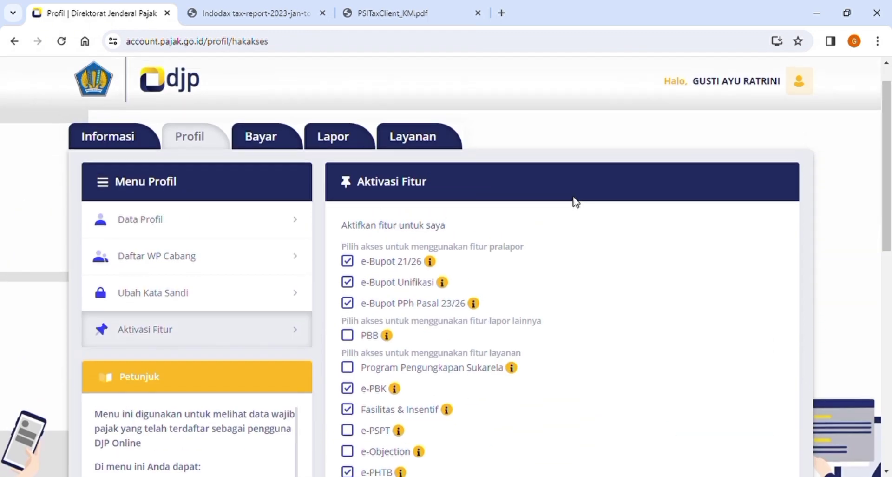
Step: Launch eReporting Investasi from the online services list and start a new report via Lapor
{"action": "left_click", "coordinate": [420, 137]}
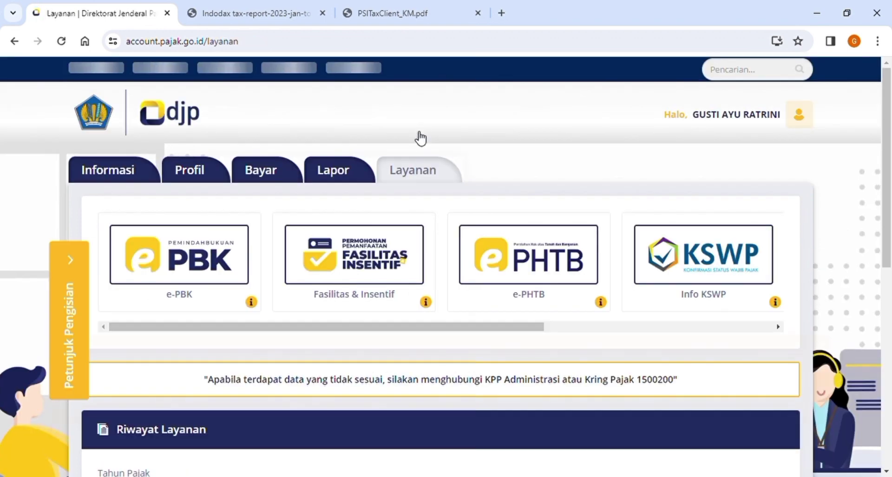
{"action": "left_click", "coordinate": [730, 328]}
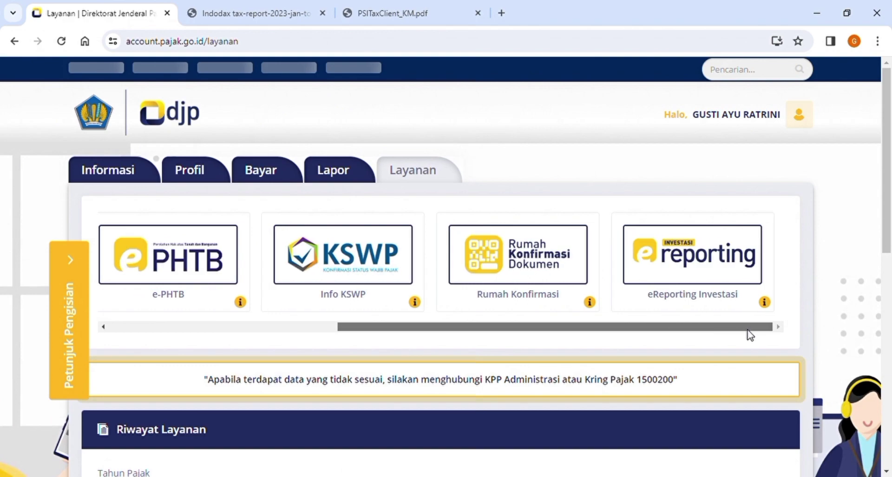
{"action": "left_click", "coordinate": [716, 253]}
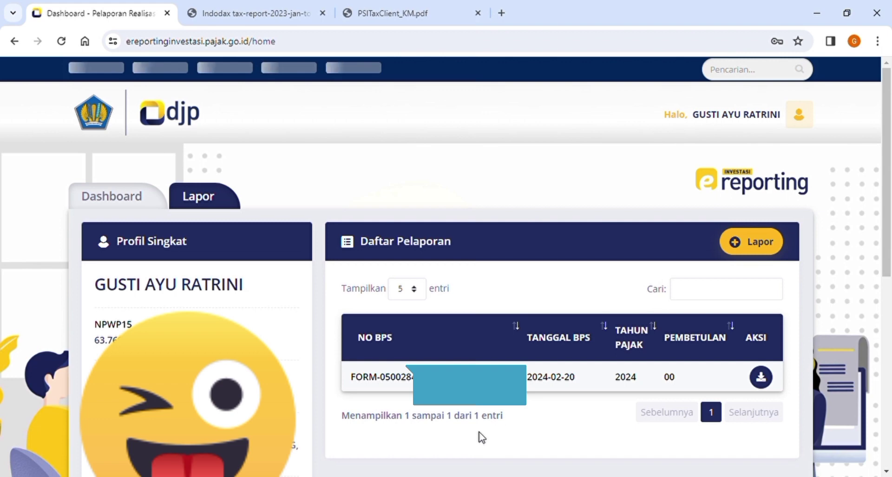
{"action": "left_click", "coordinate": [758, 253]}
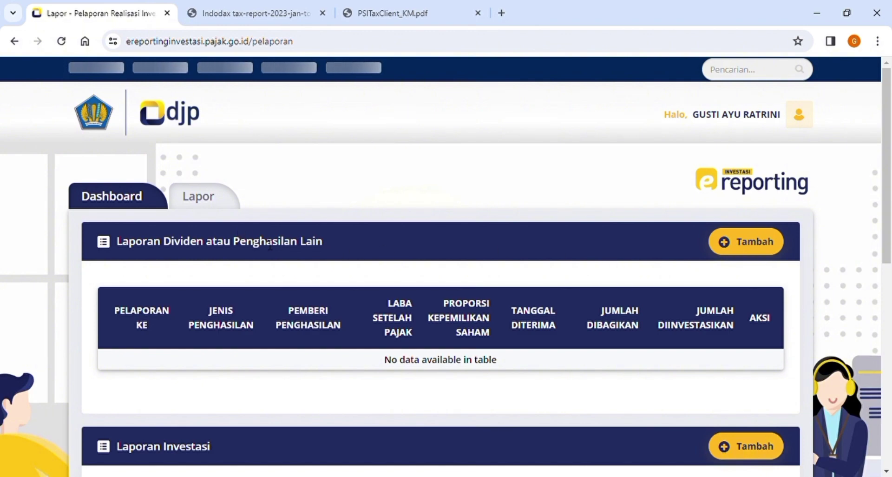
Step: Add a new dividend entry and look up the dividend details in the broker PDF
{"action": "left_click", "coordinate": [764, 241]}
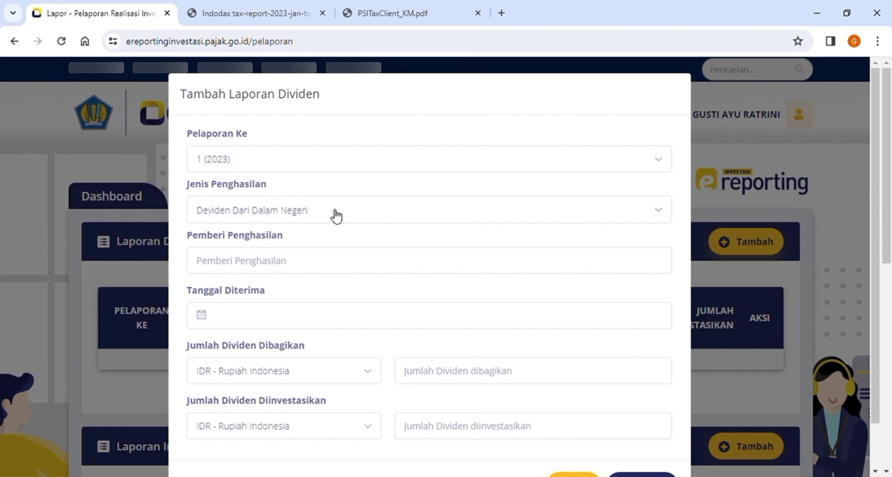
{"action": "left_click", "coordinate": [323, 266]}
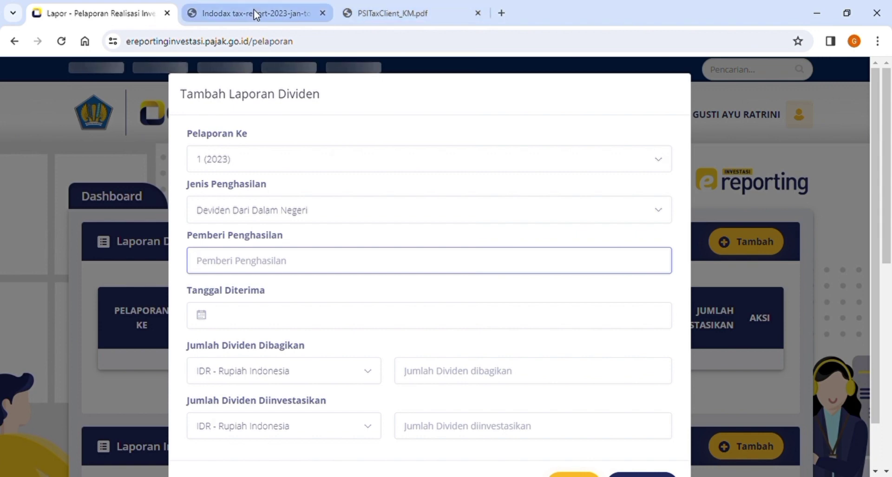
{"action": "left_click", "coordinate": [385, 16]}
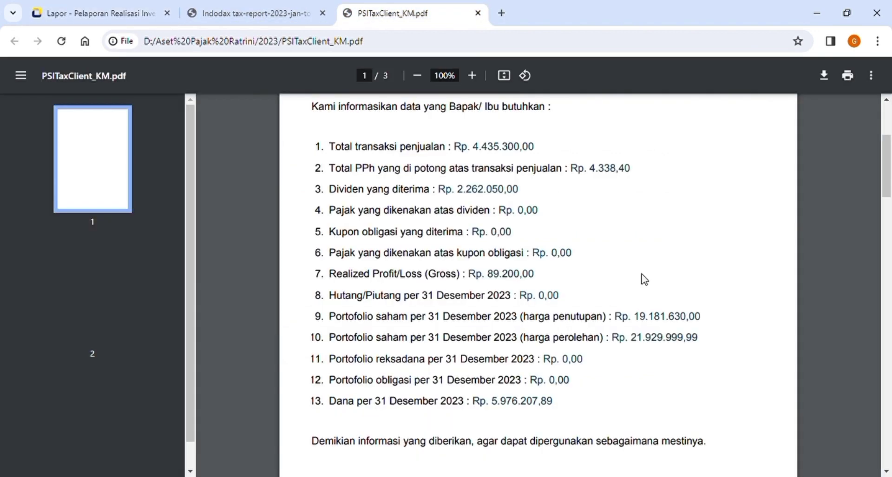
{"action": "scroll", "coordinate": [643, 279], "scroll_direction": "down", "scroll_amount": 4}
{"action": "scroll", "coordinate": [644, 279], "scroll_direction": "down", "scroll_amount": 5}
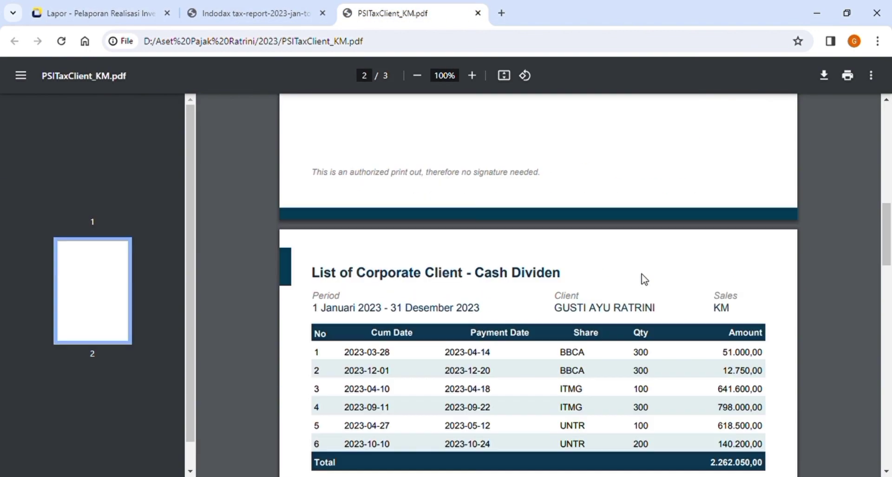
{"action": "scroll", "coordinate": [643, 279], "scroll_direction": "down", "scroll_amount": 2}
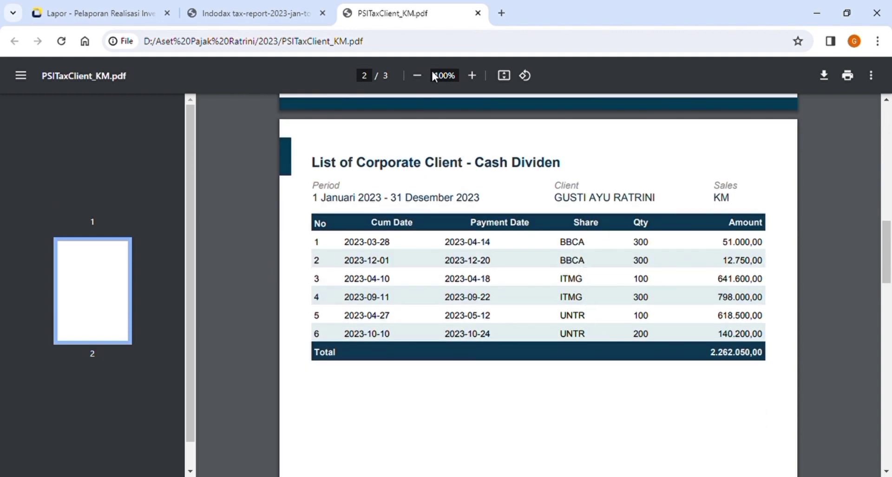
{"action": "left_click", "coordinate": [154, 11]}
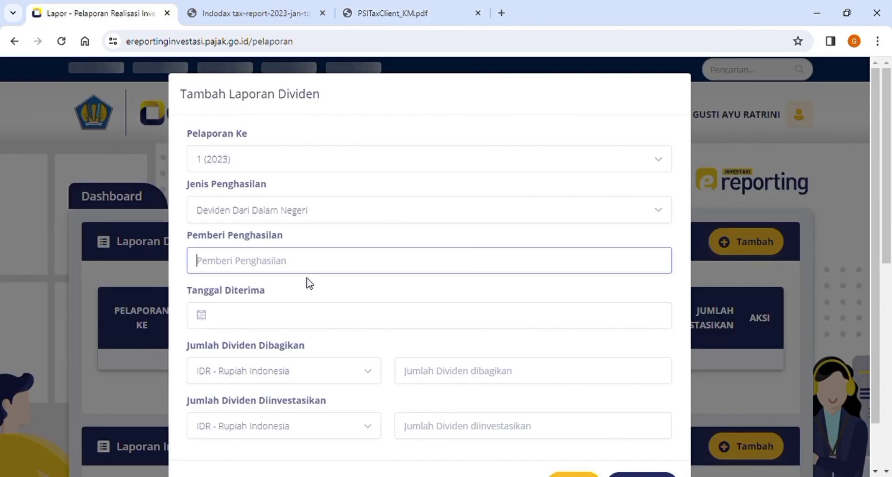
Step: Set the income payer to PT Bank Central Asia, Tbk and check the BBCA payment date
{"action": "left_click", "coordinate": [313, 298]}
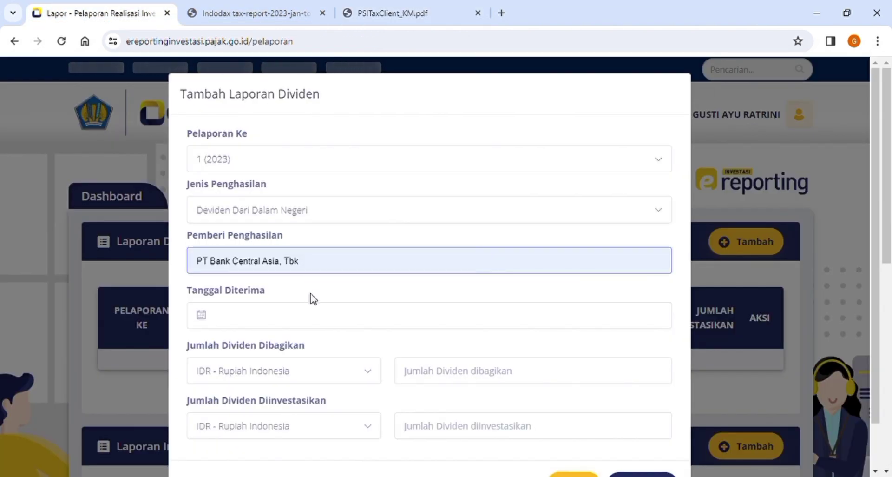
{"action": "left_click", "coordinate": [277, 325]}
{"action": "left_click", "coordinate": [403, 7]}
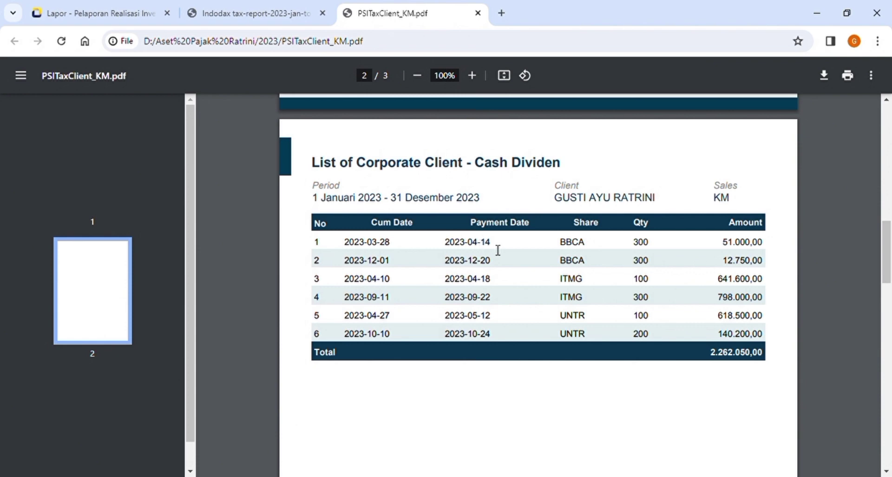
{"action": "left_click", "coordinate": [124, 8]}
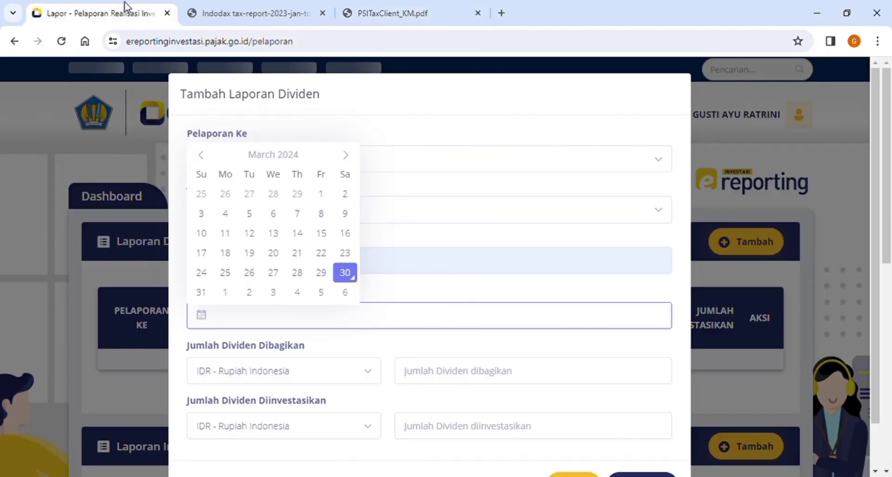
Step: Set the dividend receipt date to 14/04/2023
{"action": "left_click", "coordinate": [202, 155]}
{"action": "left_click", "coordinate": [321, 232]}
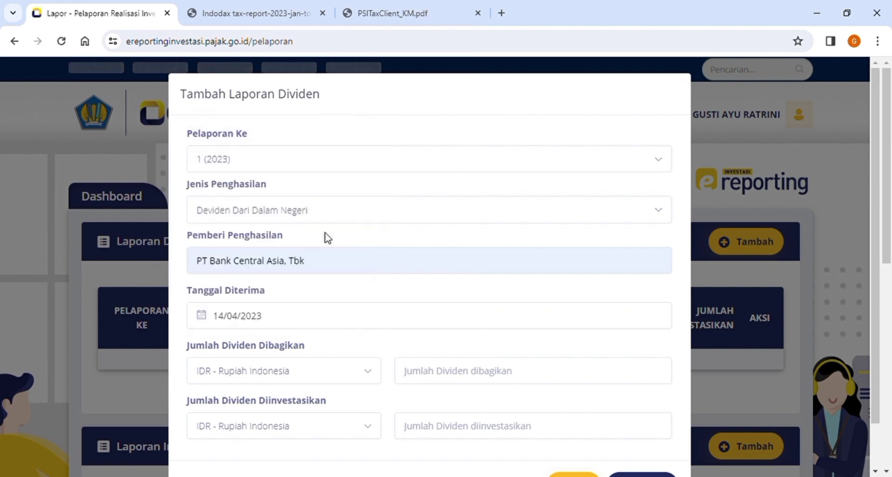
{"action": "scroll", "coordinate": [344, 314], "scroll_direction": "down", "scroll_amount": 1}
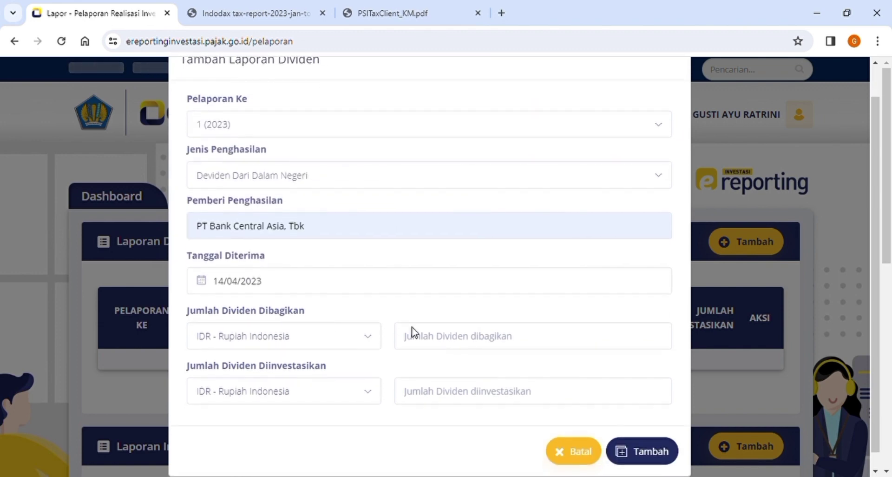
Step: Enter 51.000 as both distributed and invested dividend and save the BCA entry
{"action": "left_click", "coordinate": [472, 346]}
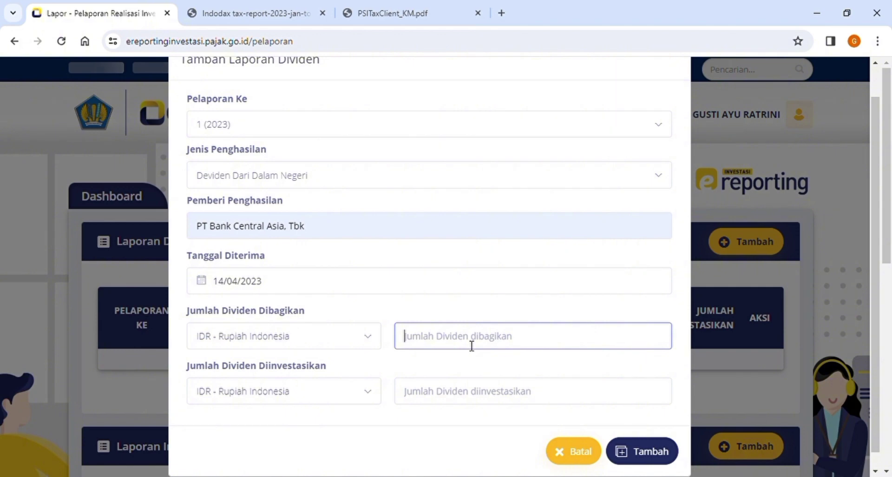
{"action": "left_click", "coordinate": [369, 5]}
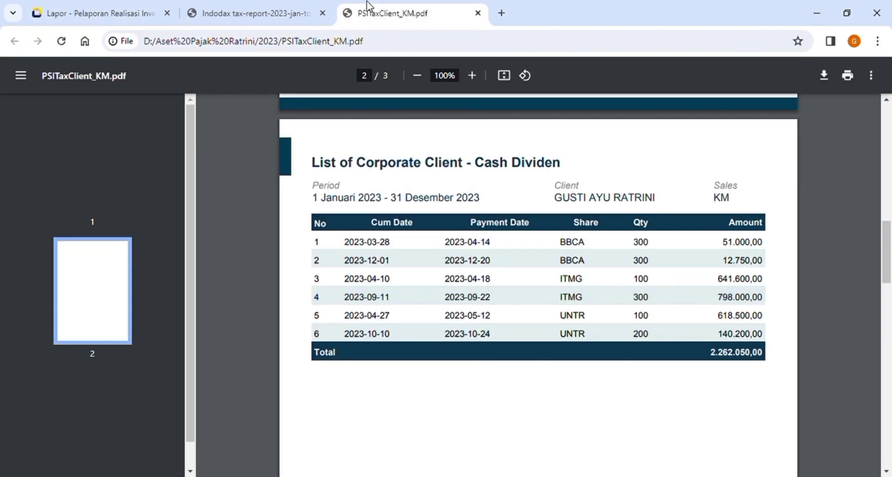
{"action": "left_click", "coordinate": [100, 13]}
{"action": "type", "text": "51.000"}
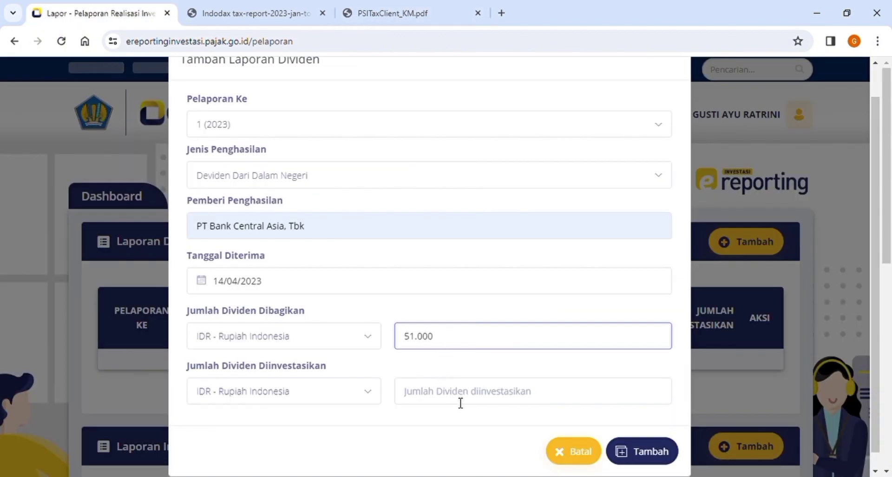
{"action": "left_click", "coordinate": [460, 402]}
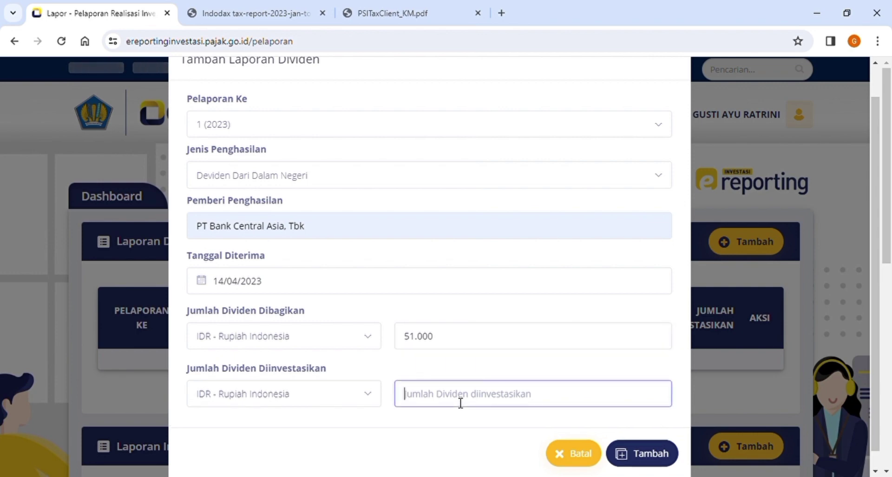
{"action": "type", "text": "51.000"}
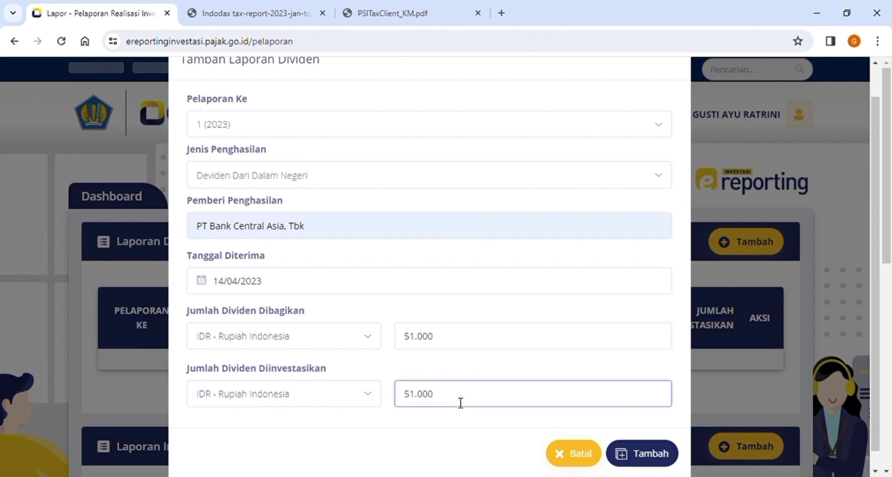
{"action": "left_click", "coordinate": [657, 457]}
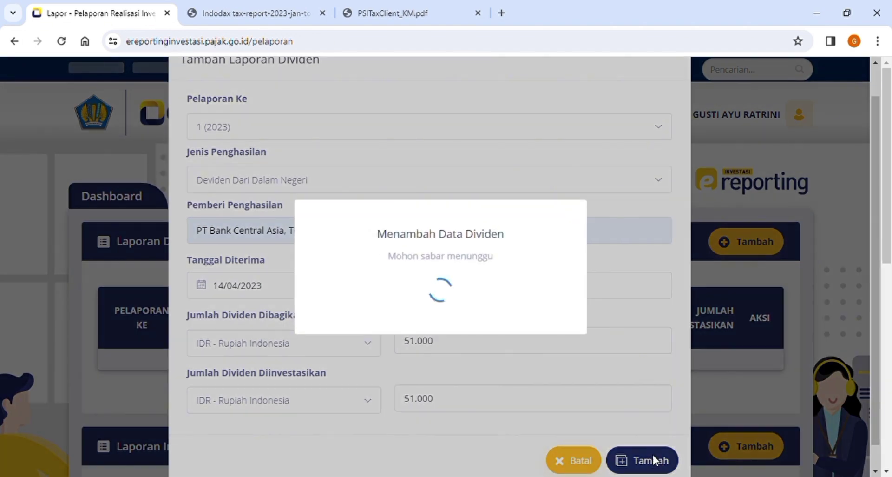
{"action": "scroll", "coordinate": [673, 361], "scroll_direction": "down", "scroll_amount": 1}
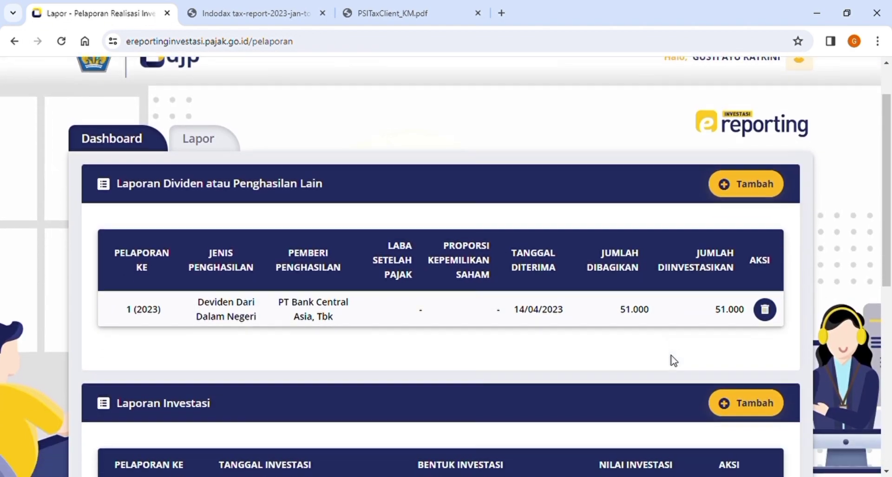
{"action": "scroll", "coordinate": [674, 360], "scroll_direction": "down", "scroll_amount": 2}
{"action": "scroll", "coordinate": [673, 360], "scroll_direction": "up", "scroll_amount": 2}
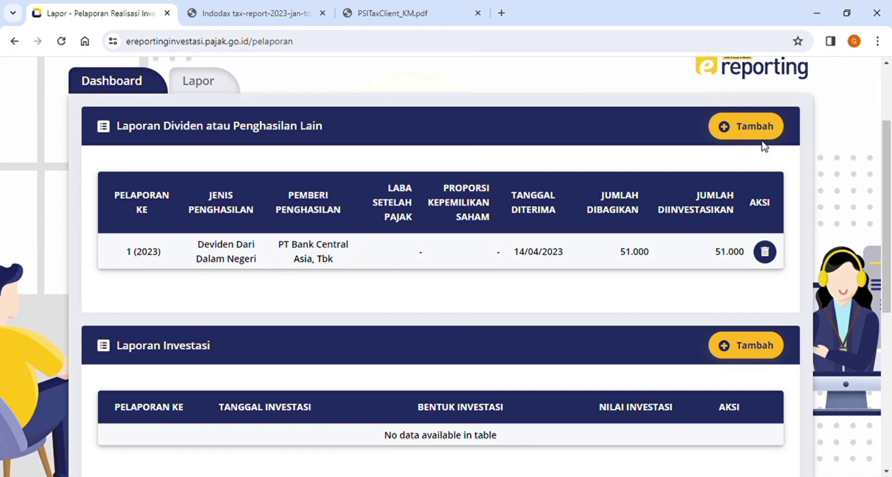
{"action": "left_click", "coordinate": [377, 7]}
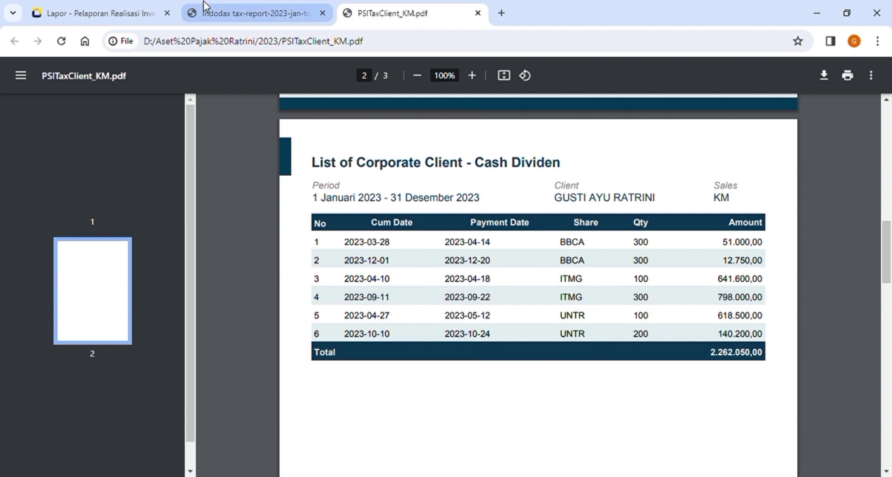
{"action": "left_click", "coordinate": [84, 9]}
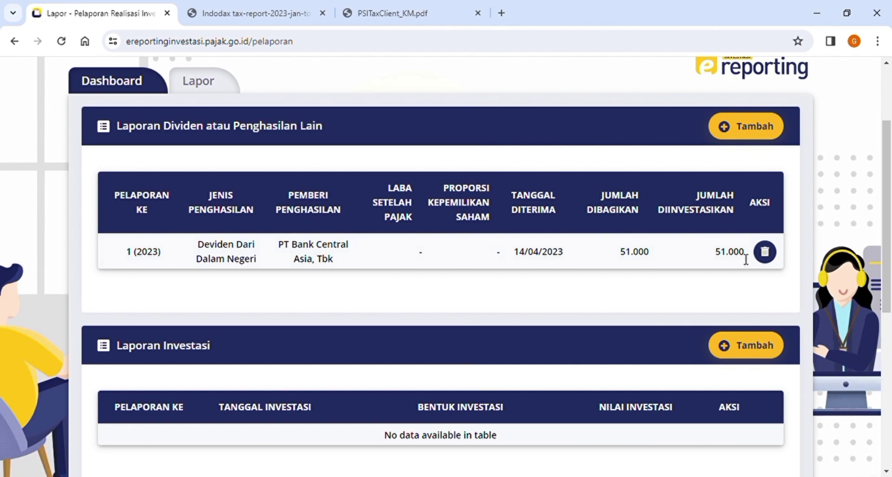
{"action": "scroll", "coordinate": [626, 319], "scroll_direction": "down", "scroll_amount": 3}
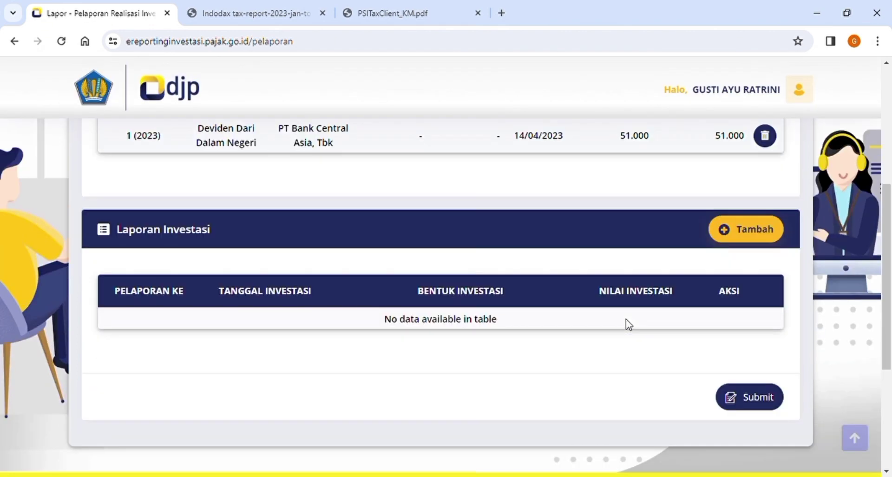
{"action": "scroll", "coordinate": [715, 286], "scroll_direction": "up", "scroll_amount": 2}
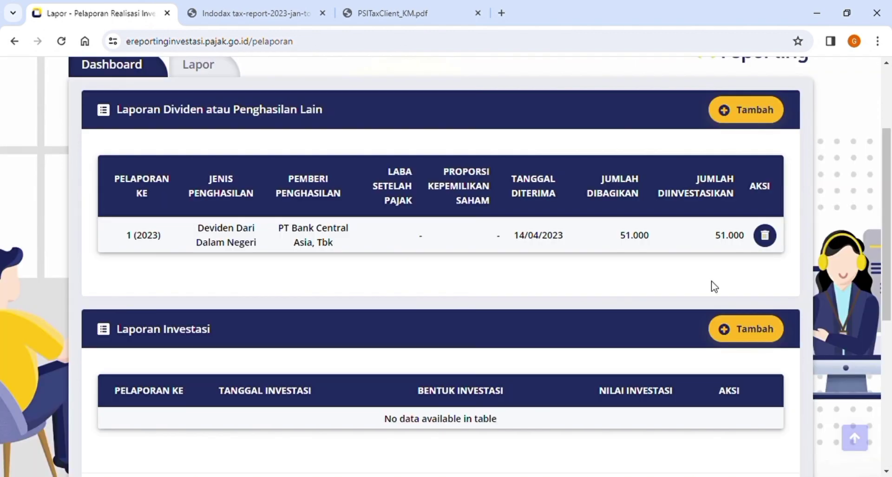